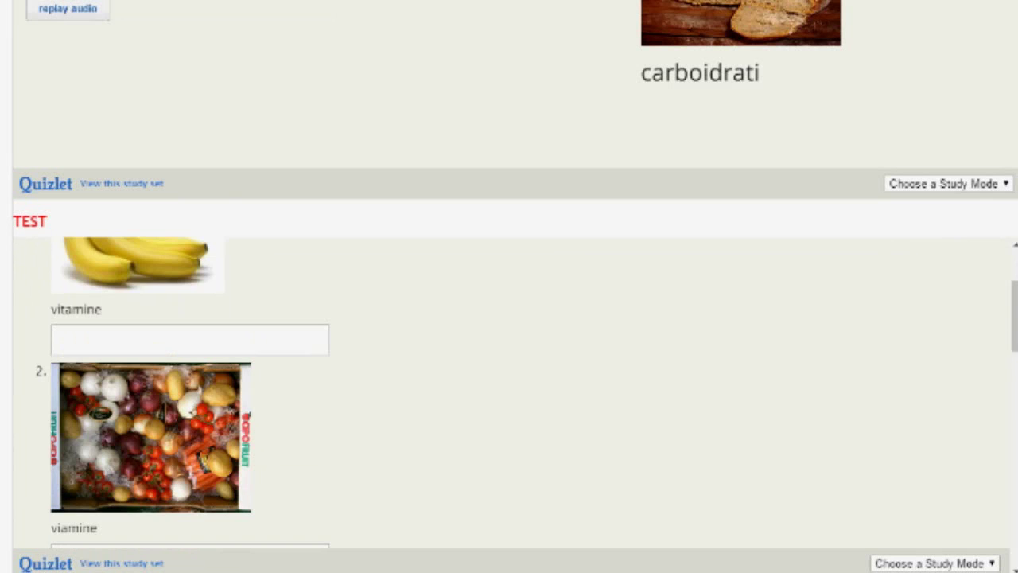
Scroll through the test's multiple-choice and True/False picture questions to Check answers
{"action": "scroll", "coordinate": [1009, 376], "scroll_direction": "down", "scroll_amount": 2}
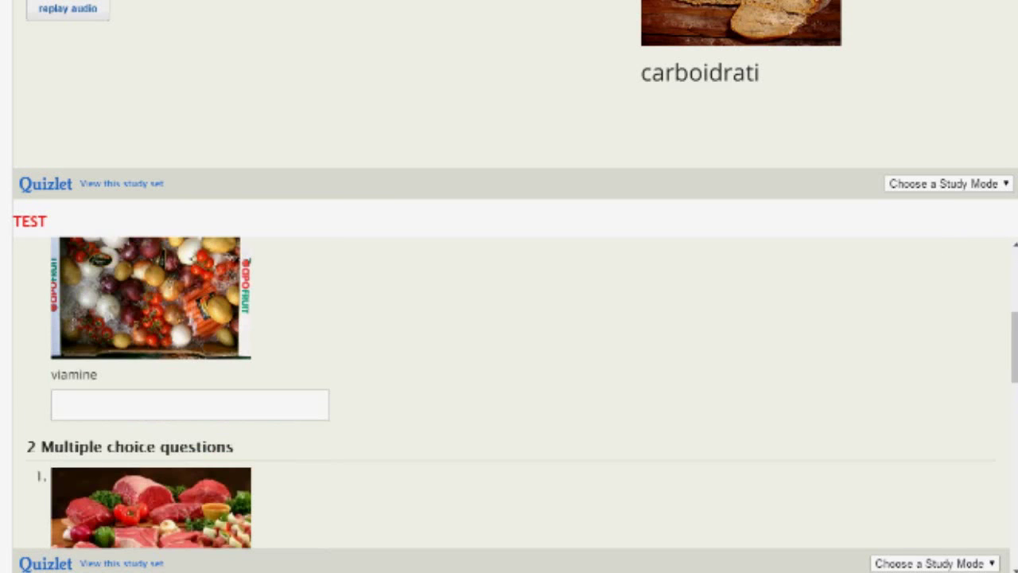
{"action": "scroll", "coordinate": [1015, 376], "scroll_direction": "down", "scroll_amount": 1}
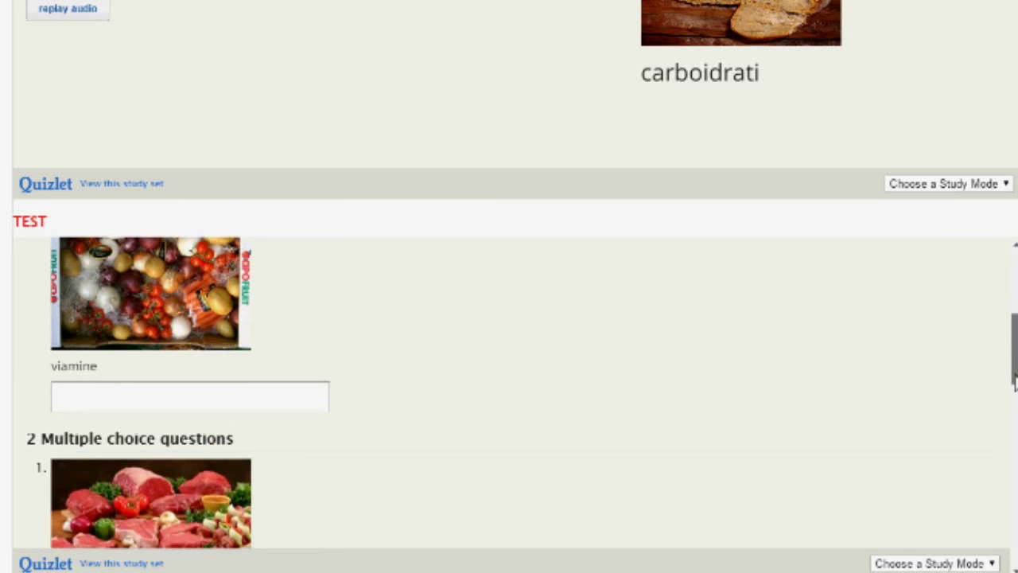
{"action": "scroll", "coordinate": [1014, 382], "scroll_direction": "down", "scroll_amount": 2}
{"action": "left_click_drag", "start_coordinate": [1013, 382], "coordinate": [1008, 405]}
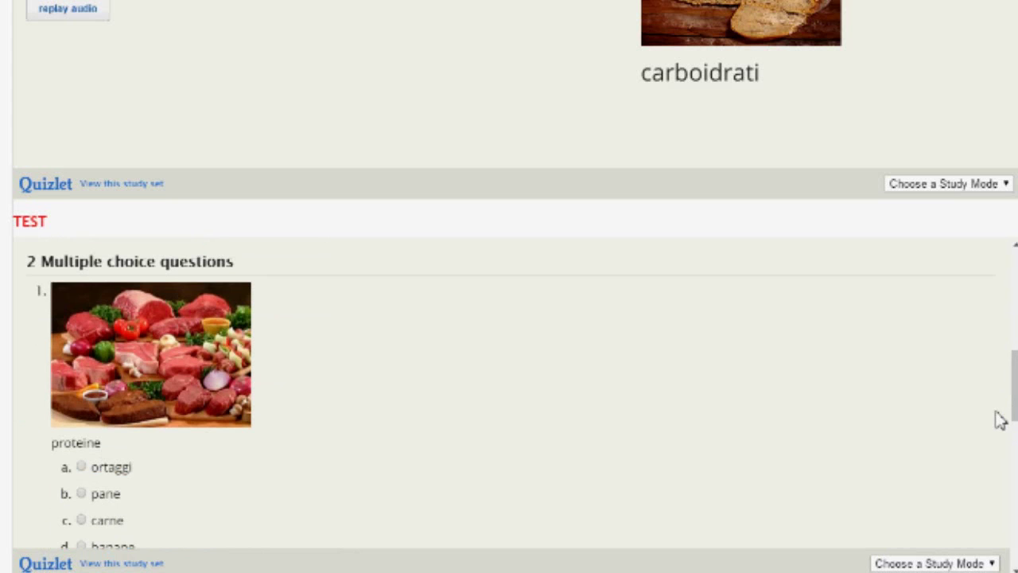
{"action": "scroll", "coordinate": [1016, 420], "scroll_direction": "down", "scroll_amount": 2}
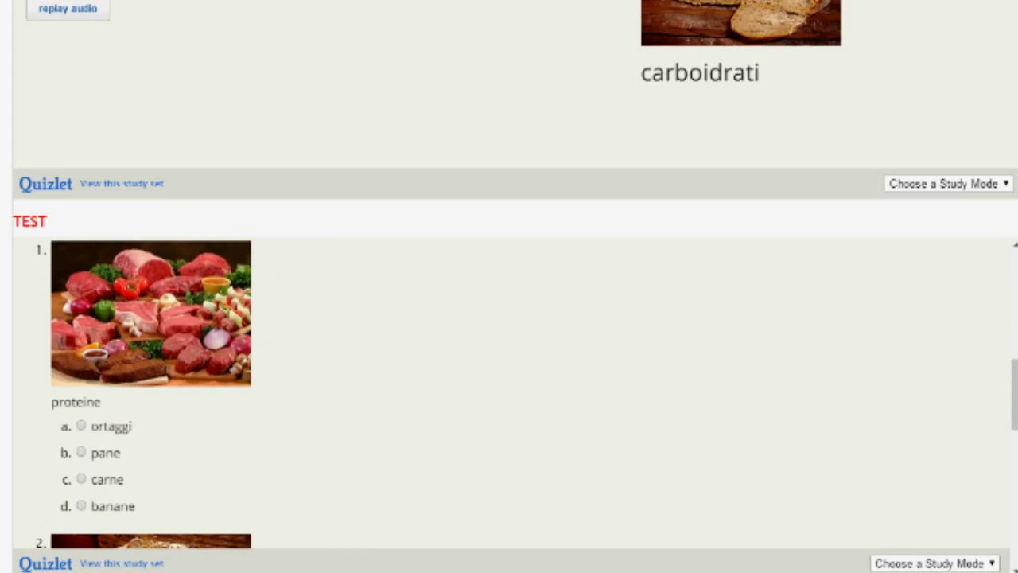
{"action": "scroll", "coordinate": [1014, 434], "scroll_direction": "down", "scroll_amount": 1}
{"action": "left_click_drag", "start_coordinate": [1014, 433], "coordinate": [1001, 495]}
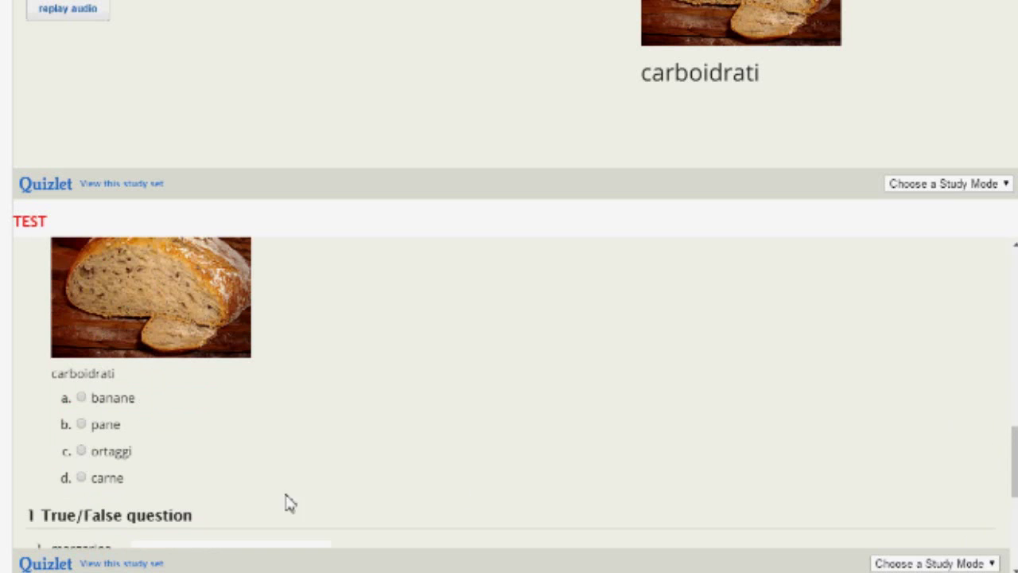
Scroll further down the page to the Space Race game
{"action": "scroll", "coordinate": [636, 461], "scroll_direction": "down", "scroll_amount": 1}
{"action": "scroll", "coordinate": [636, 461], "scroll_direction": "down", "scroll_amount": 3}
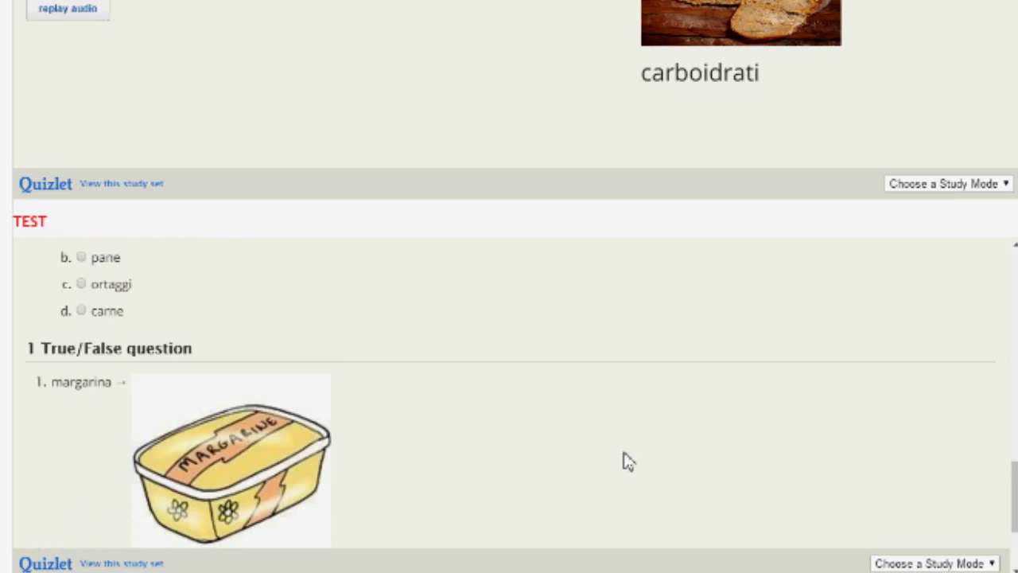
{"action": "scroll", "coordinate": [127, 395], "scroll_direction": "down", "scroll_amount": 1}
{"action": "scroll", "coordinate": [120, 392], "scroll_direction": "down", "scroll_amount": 3}
{"action": "scroll", "coordinate": [120, 393], "scroll_direction": "up", "scroll_amount": 2}
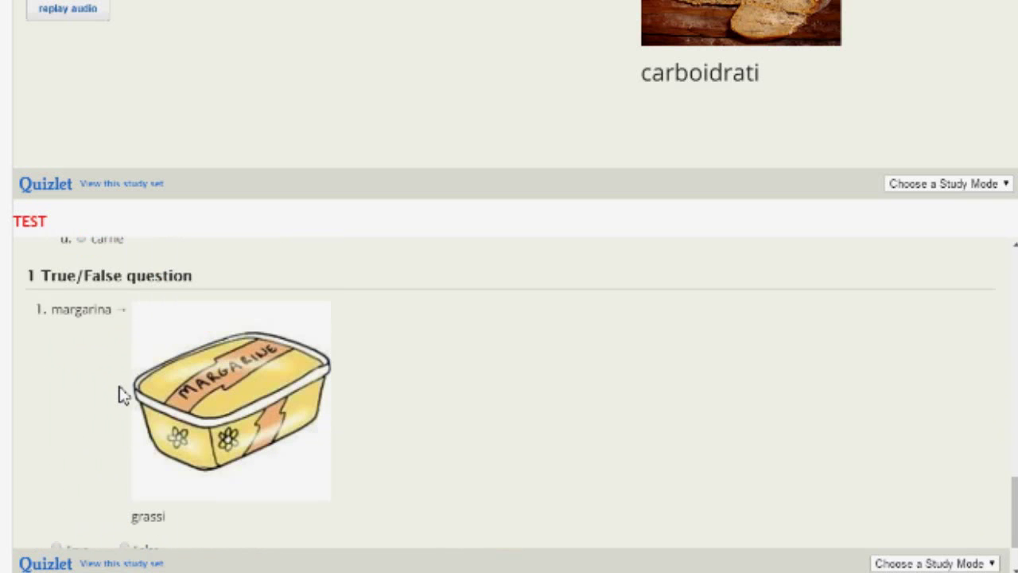
{"action": "scroll", "coordinate": [120, 395], "scroll_direction": "down", "scroll_amount": 2}
{"action": "scroll", "coordinate": [123, 395], "scroll_direction": "down", "scroll_amount": 1}
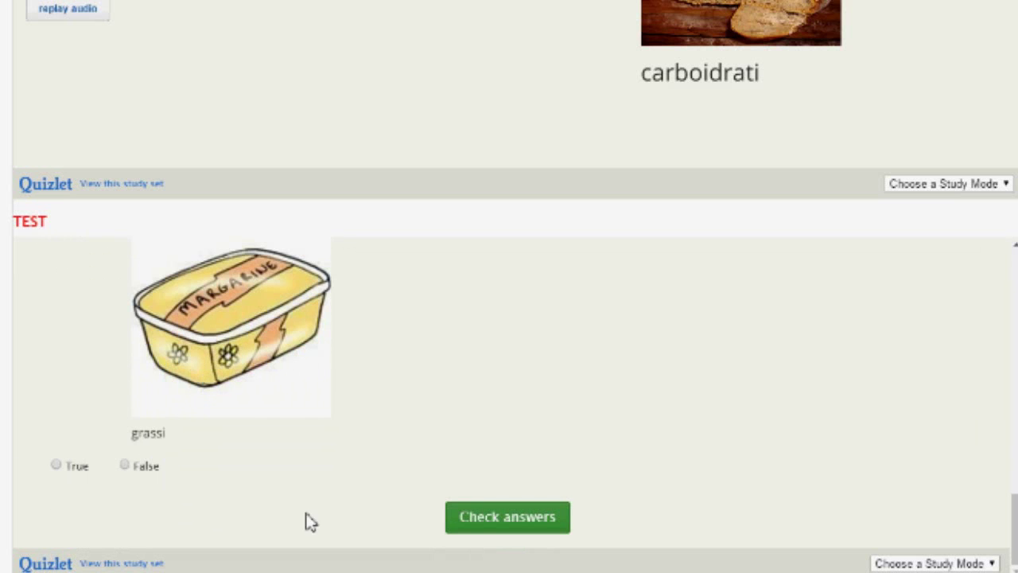
{"action": "scroll", "coordinate": [778, 478], "scroll_direction": "down", "scroll_amount": 3}
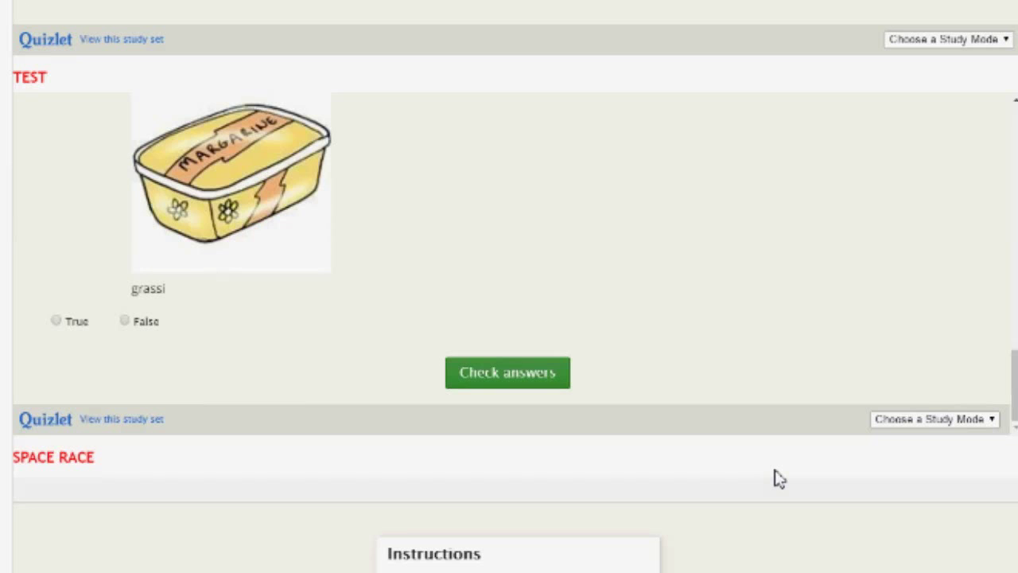
Start Space Race and submit 'grassi' as the answer for margarine
{"action": "scroll", "coordinate": [779, 478], "scroll_direction": "down", "scroll_amount": 4}
{"action": "scroll", "coordinate": [774, 485], "scroll_direction": "down", "scroll_amount": 2}
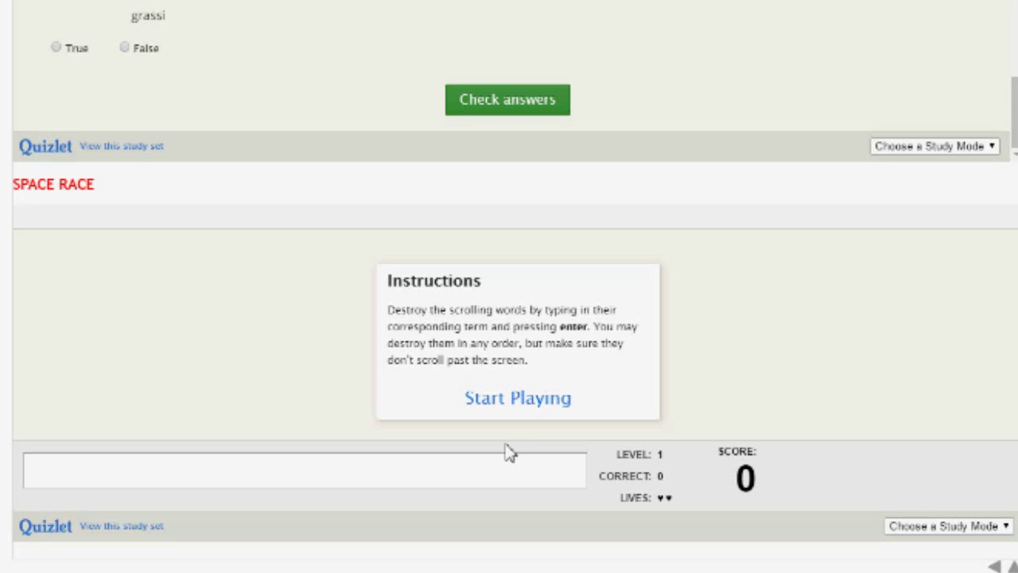
{"action": "left_click", "coordinate": [532, 412]}
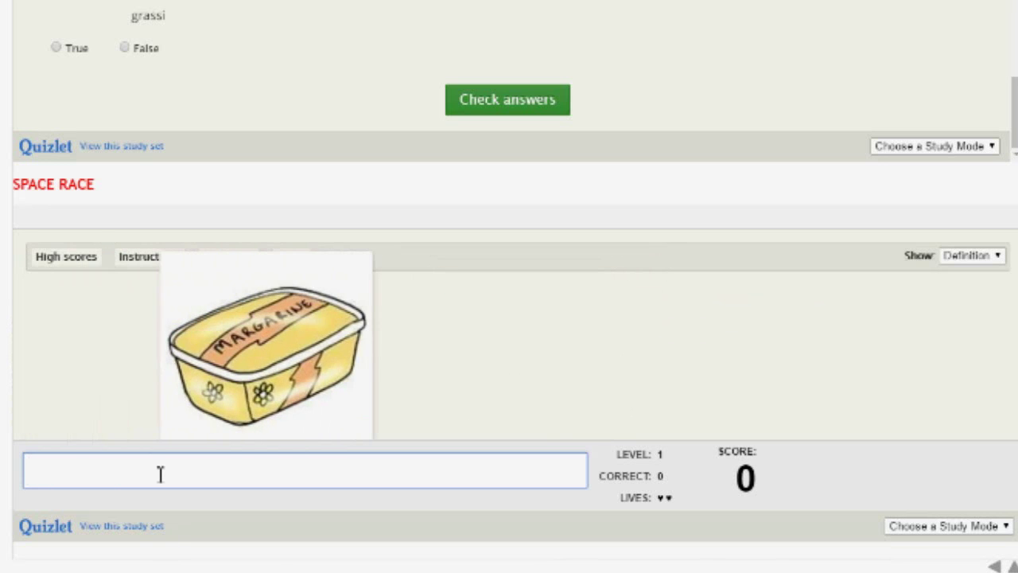
{"action": "type", "text": "graz"}
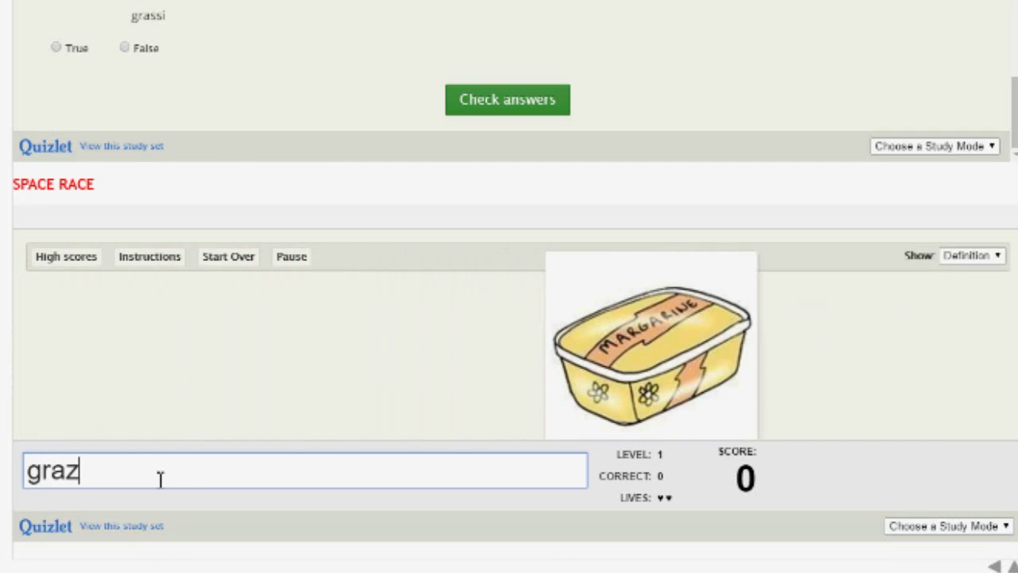
{"action": "key", "text": "BackSpace"}
{"action": "type", "text": "ssi"}
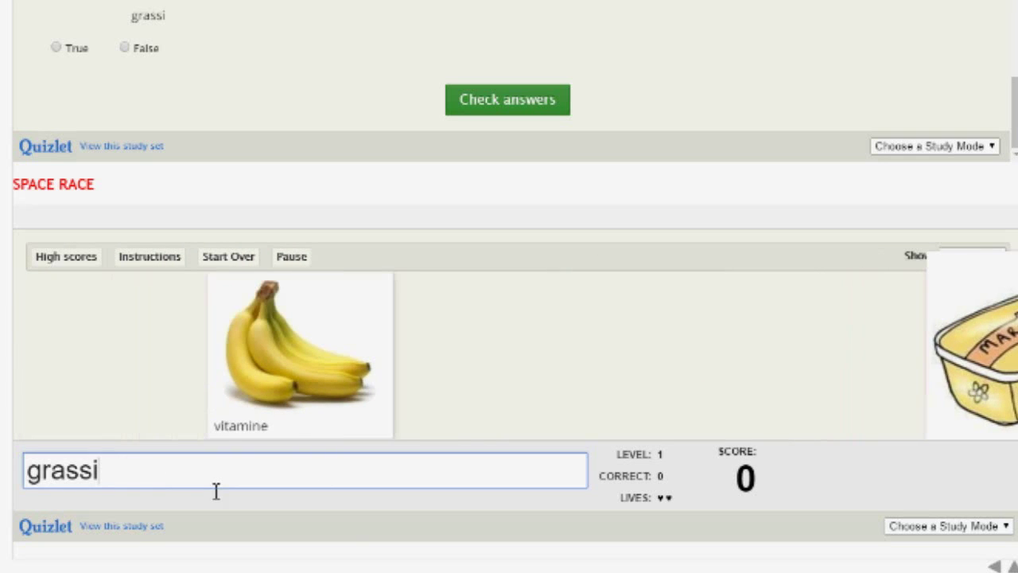
{"action": "key", "text": "Return"}
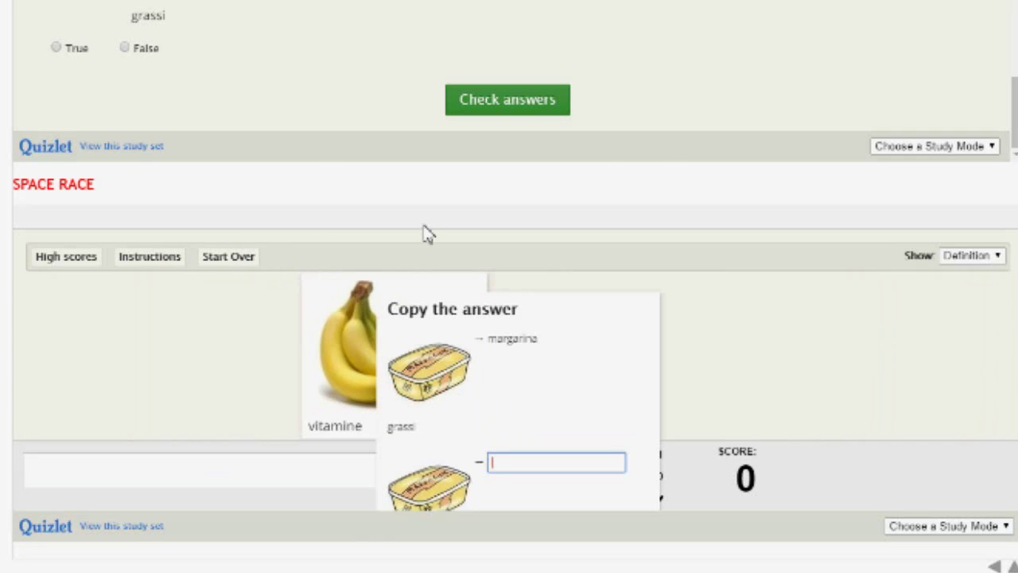
Copy the correct answer 'margarina', then answer 'banane' for vitamine
{"action": "left_click", "coordinate": [735, 389]}
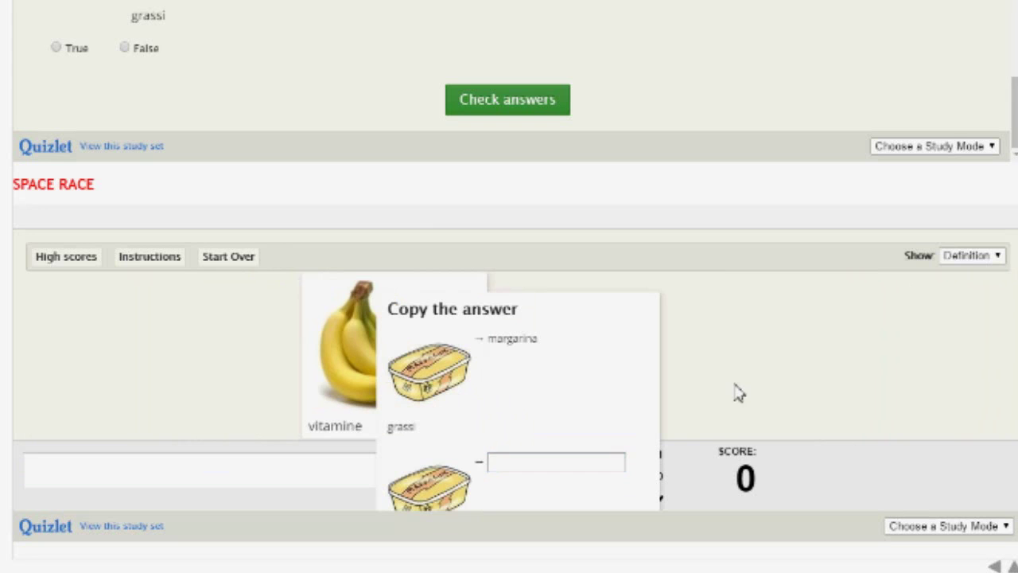
{"action": "scroll", "coordinate": [734, 386], "scroll_direction": "down", "scroll_amount": 1}
{"action": "scroll", "coordinate": [738, 390], "scroll_direction": "down", "scroll_amount": 1}
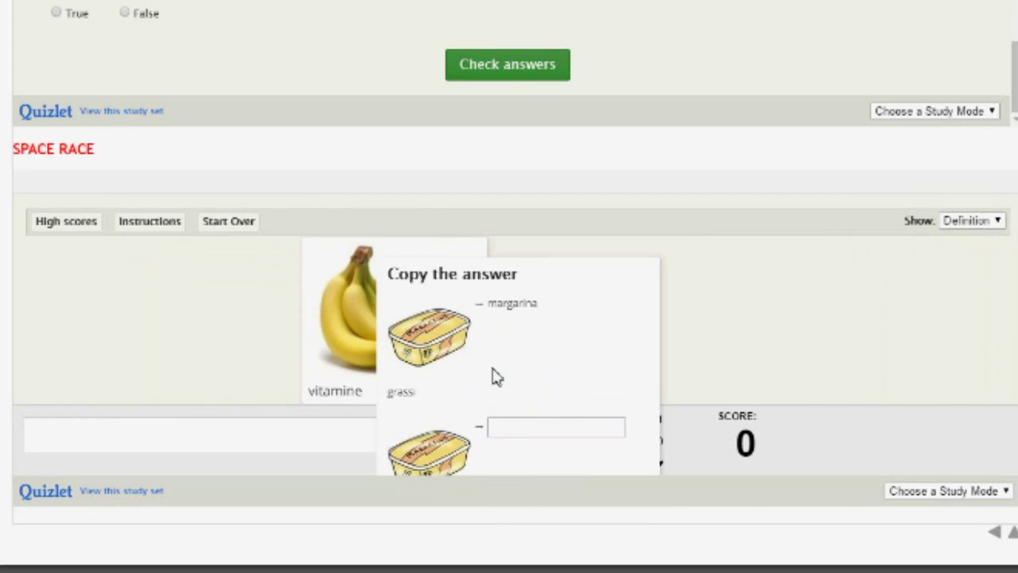
{"action": "left_click", "coordinate": [524, 432]}
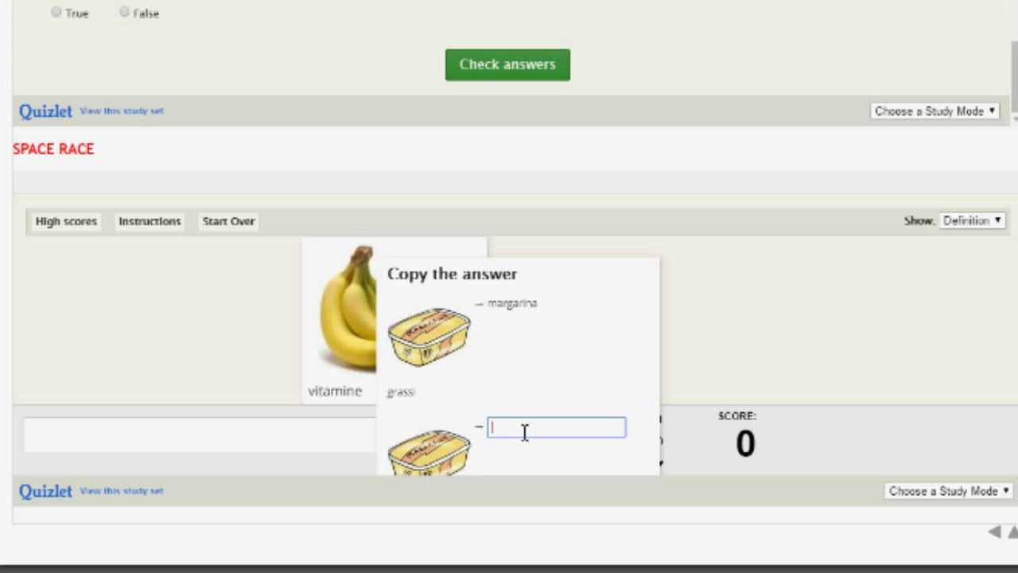
{"action": "type", "text": "margarina"}
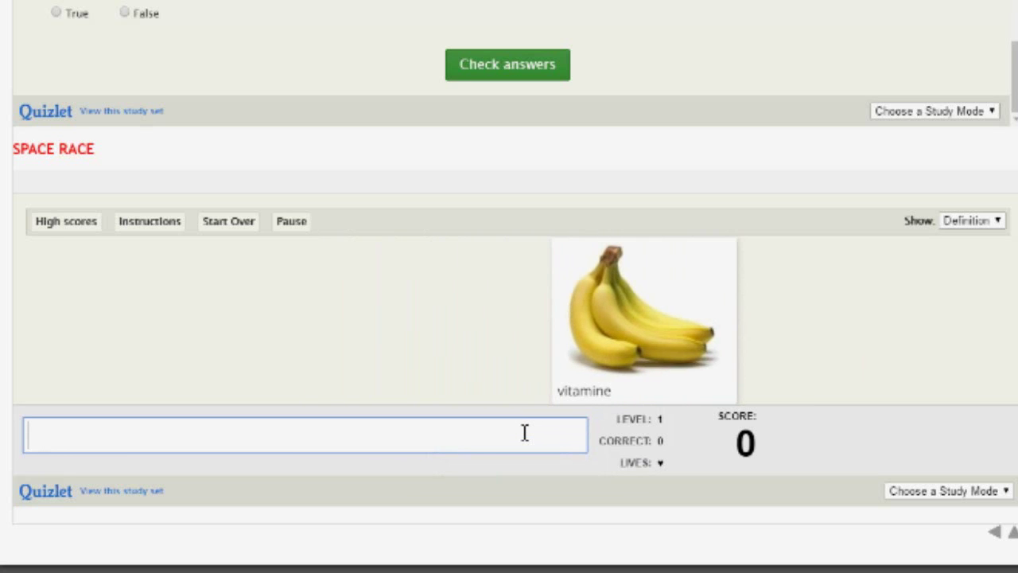
{"action": "type", "text": "ba"}
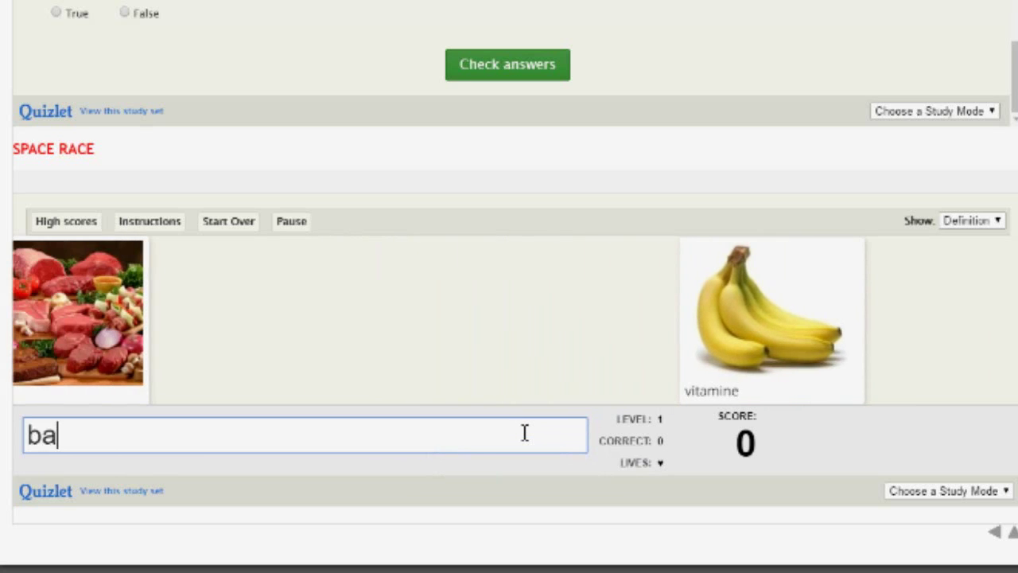
{"action": "type", "text": "nane"}
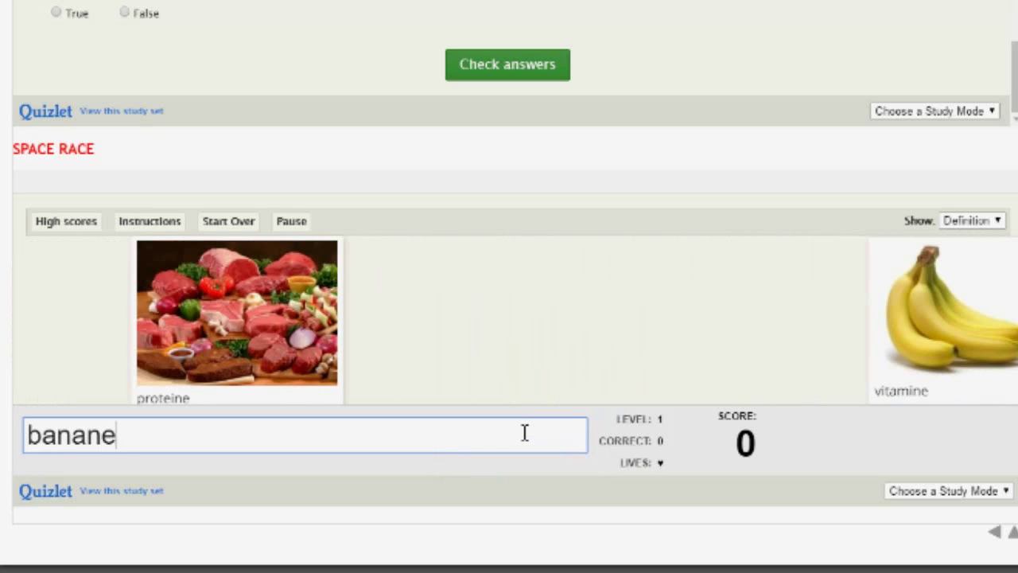
{"action": "key", "text": "Return"}
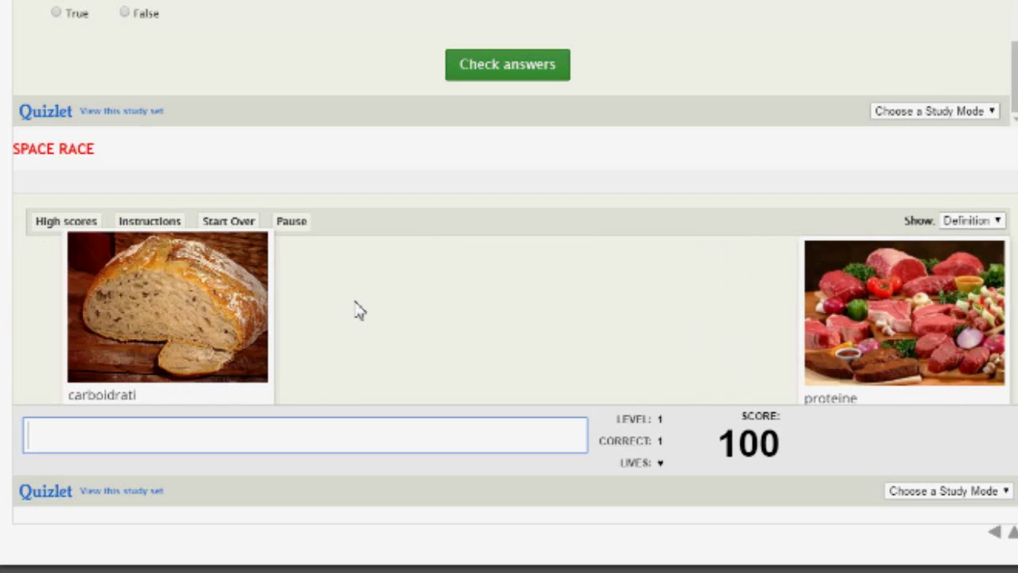
{"action": "scroll", "coordinate": [915, 331], "scroll_direction": "up", "scroll_amount": 3}
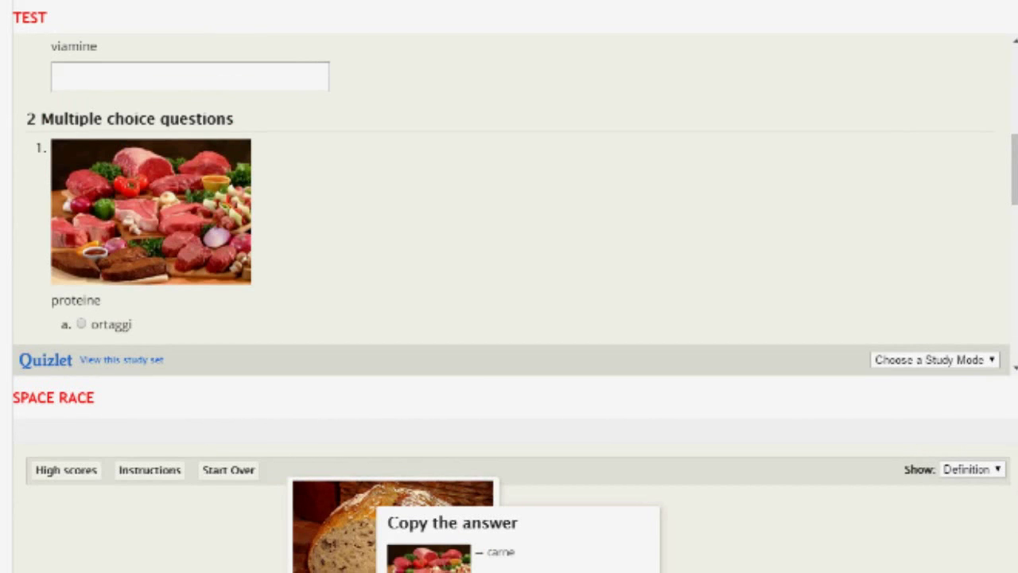
Scroll back up through the Test, Scatter, Speller and Learn results
{"action": "scroll", "coordinate": [465, 505], "scroll_direction": "down", "scroll_amount": 2}
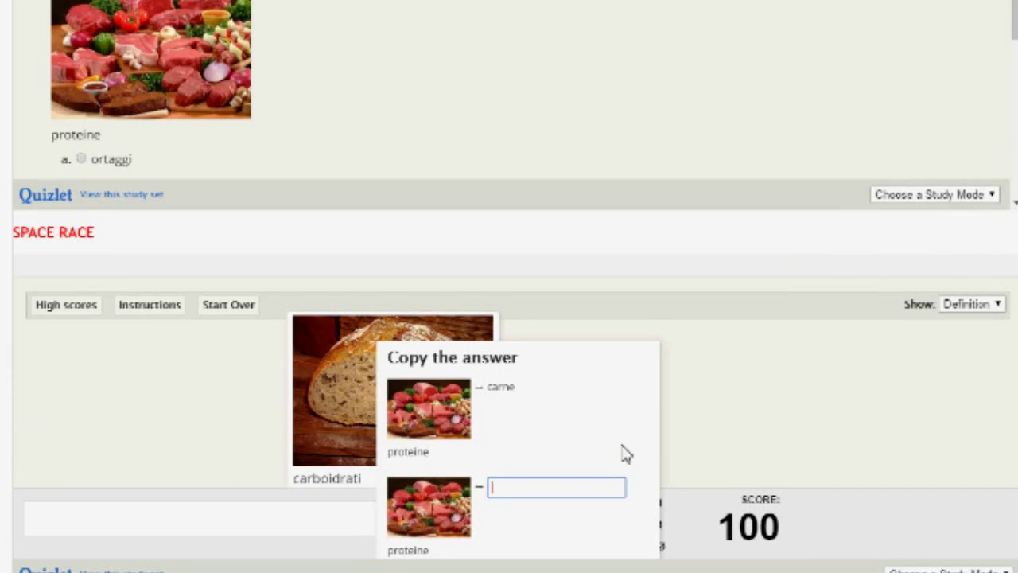
{"action": "scroll", "coordinate": [625, 453], "scroll_direction": "up", "scroll_amount": 4}
{"action": "scroll", "coordinate": [848, 334], "scroll_direction": "up", "scroll_amount": 10}
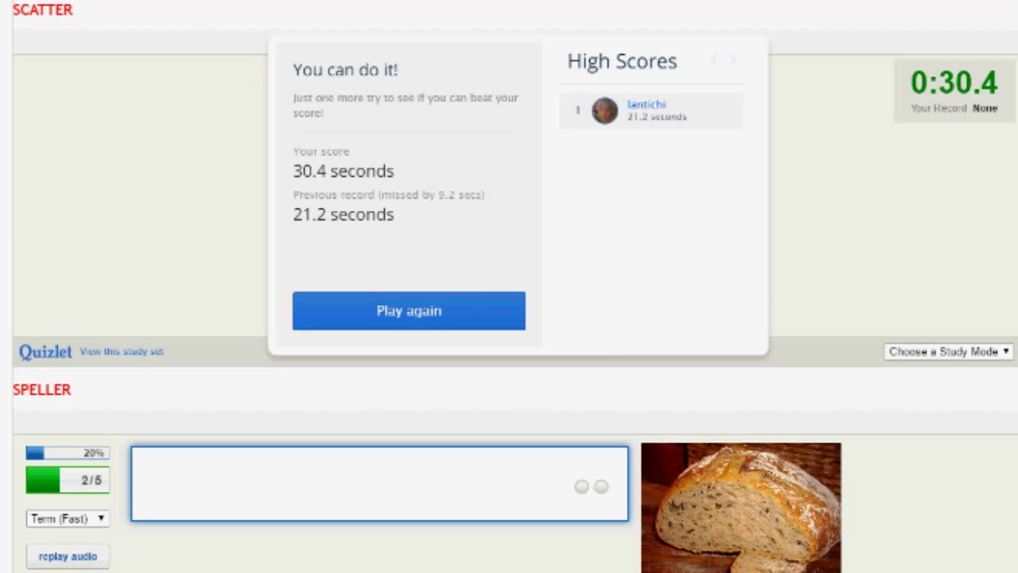
{"action": "scroll", "coordinate": [536, 155], "scroll_direction": "up", "scroll_amount": 2}
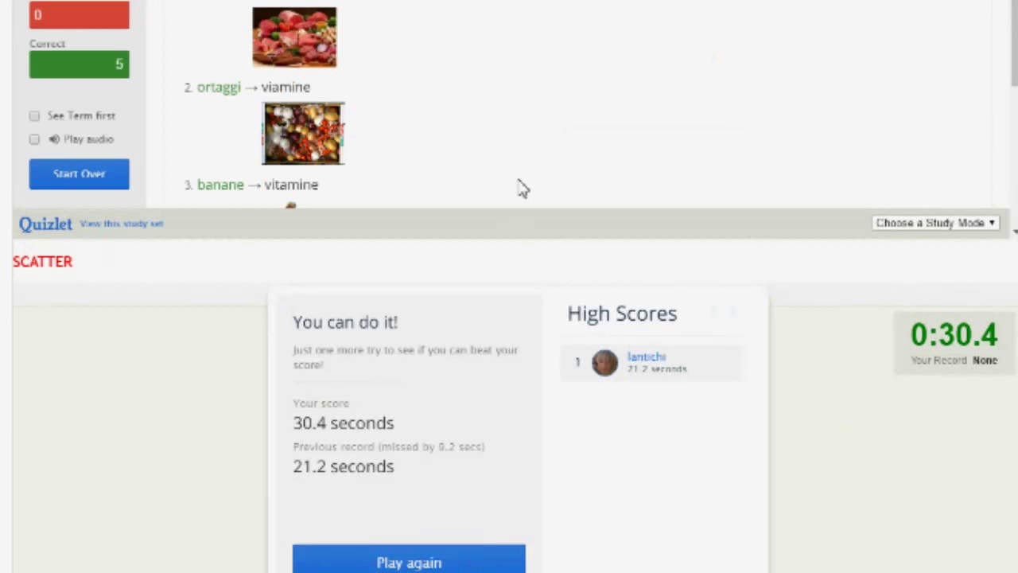
{"action": "scroll", "coordinate": [521, 186], "scroll_direction": "up", "scroll_amount": 1}
{"action": "scroll", "coordinate": [523, 191], "scroll_direction": "up", "scroll_amount": 5}
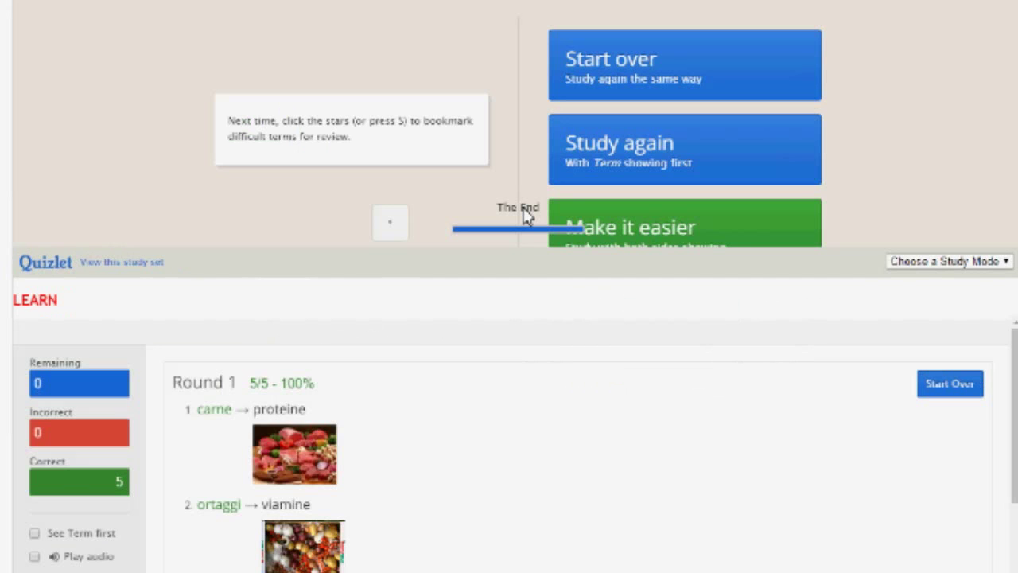
{"action": "scroll", "coordinate": [524, 215], "scroll_direction": "up", "scroll_amount": 3}
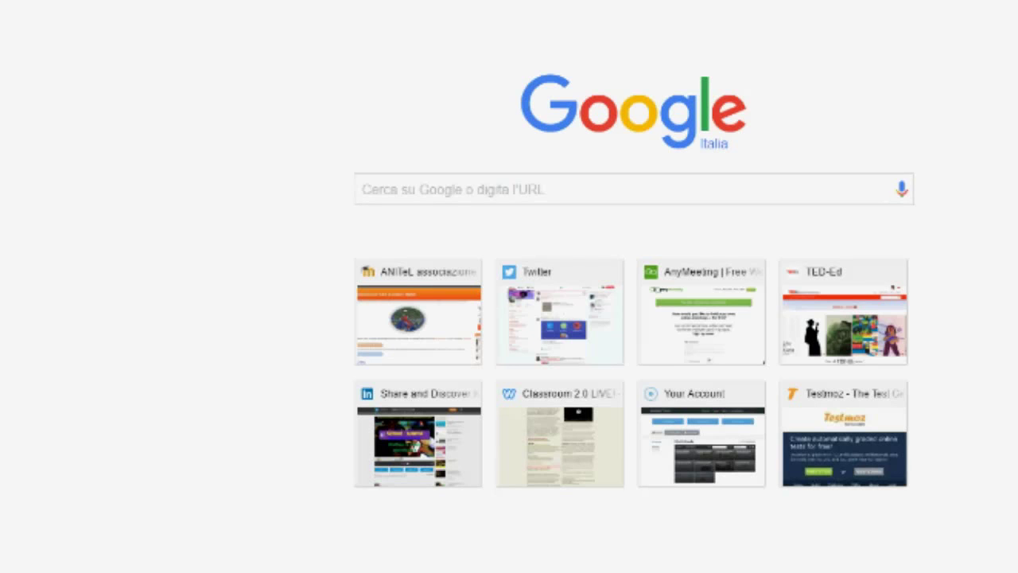
Enter 'quizlet' in the address bar, fixing the typos, and load quizlet.com
{"action": "type", "text": "quizelet"}
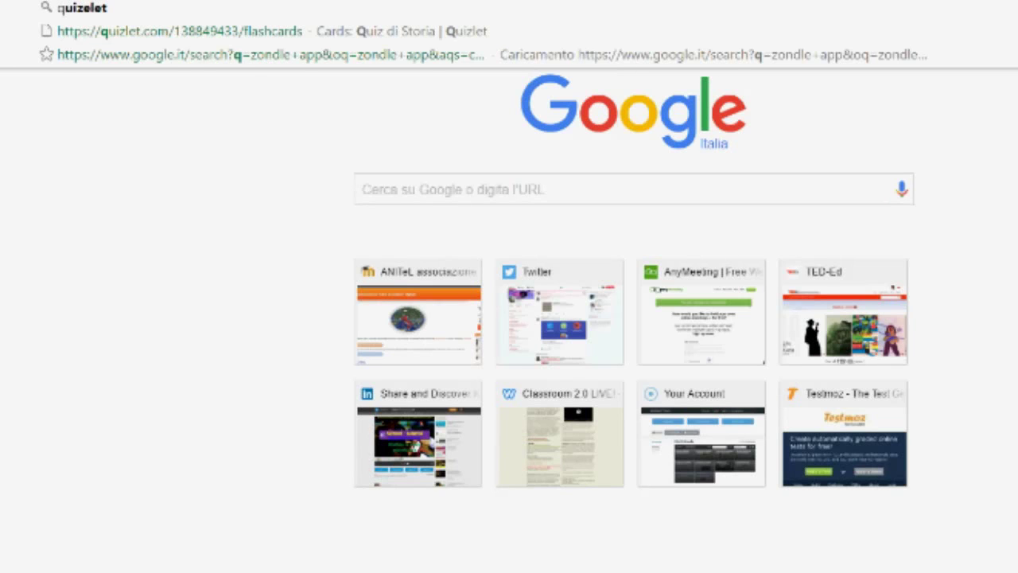
{"action": "key", "text": "BackSpace"}
{"action": "key", "text": "BackSpace"}
{"action": "key", "text": "BackSpace"}
{"action": "key", "text": "BackSpace"}
{"action": "key", "text": "BackSpace"}
{"action": "key", "text": "BackSpace"}
{"action": "key", "text": "BackSpace"}
{"action": "key", "text": "BackSpace"}
{"action": "type", "text": "qui"}
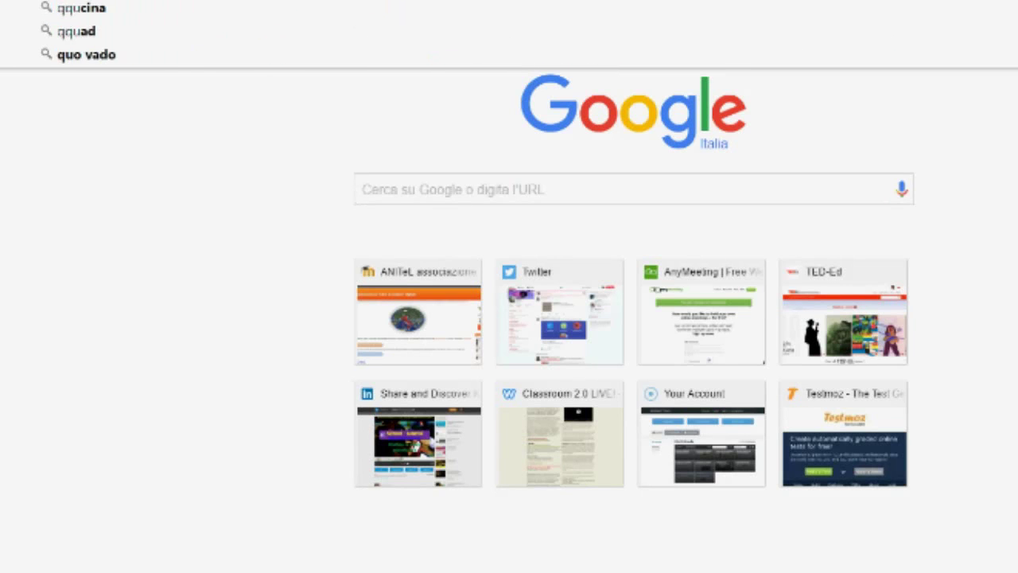
{"action": "type", "text": "z"}
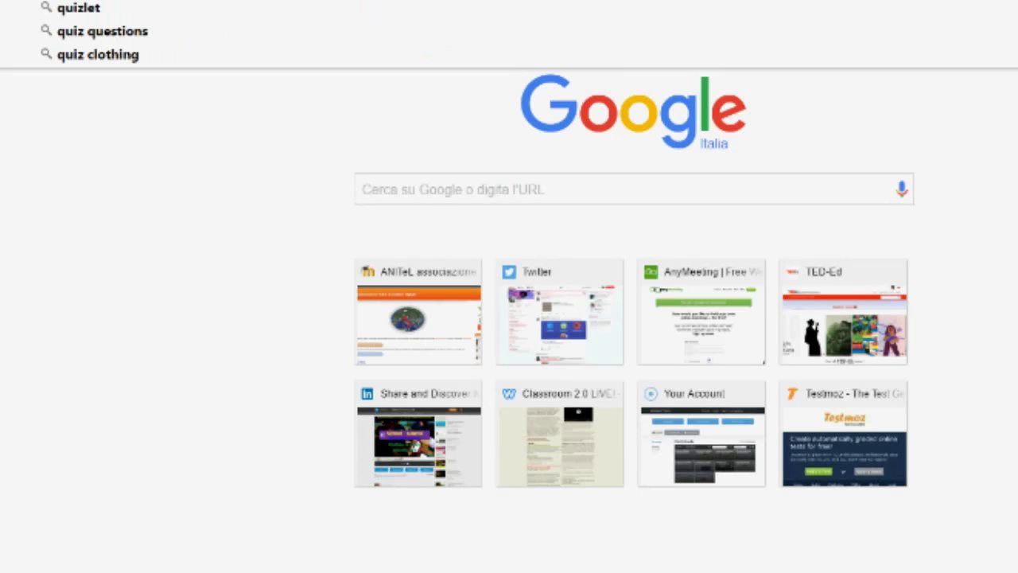
{"action": "key", "text": "Escape"}
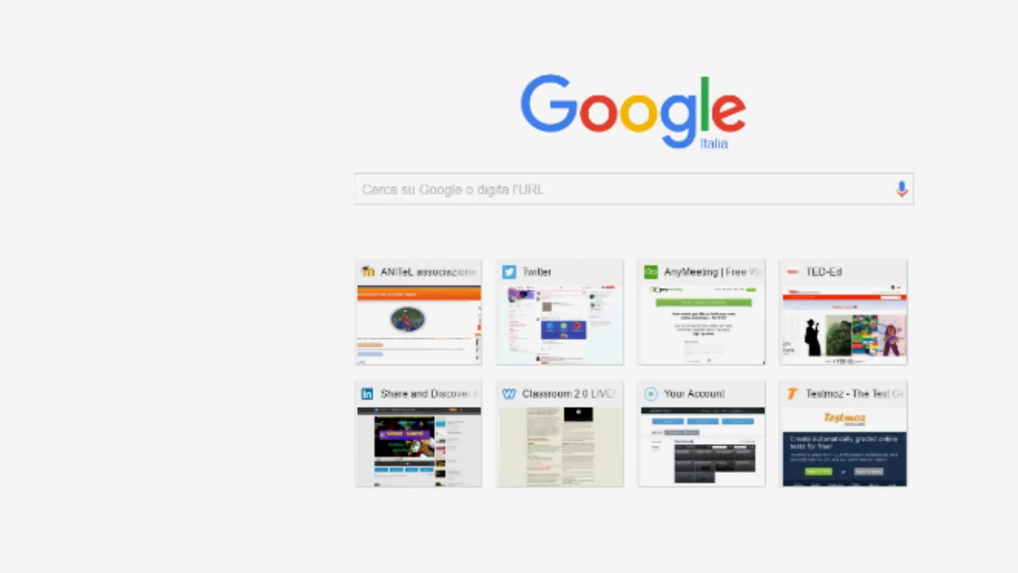
{"action": "key", "text": "Down"}
{"action": "type", "text": "qiuzlet"}
{"action": "key", "text": "Escape"}
{"action": "type", "text": "quizl"}
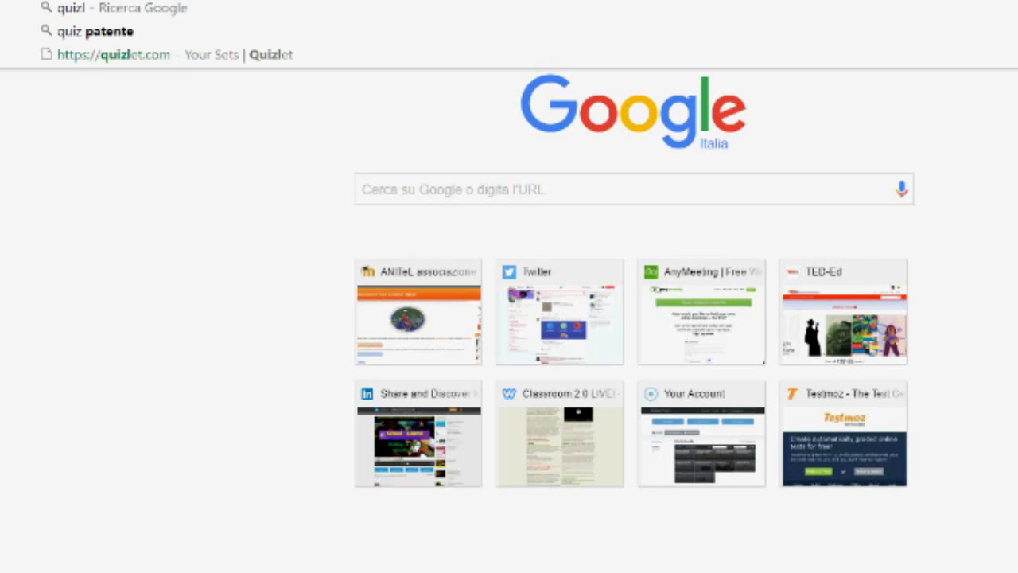
{"action": "type", "text": "et"}
{"action": "key", "text": "Escape"}
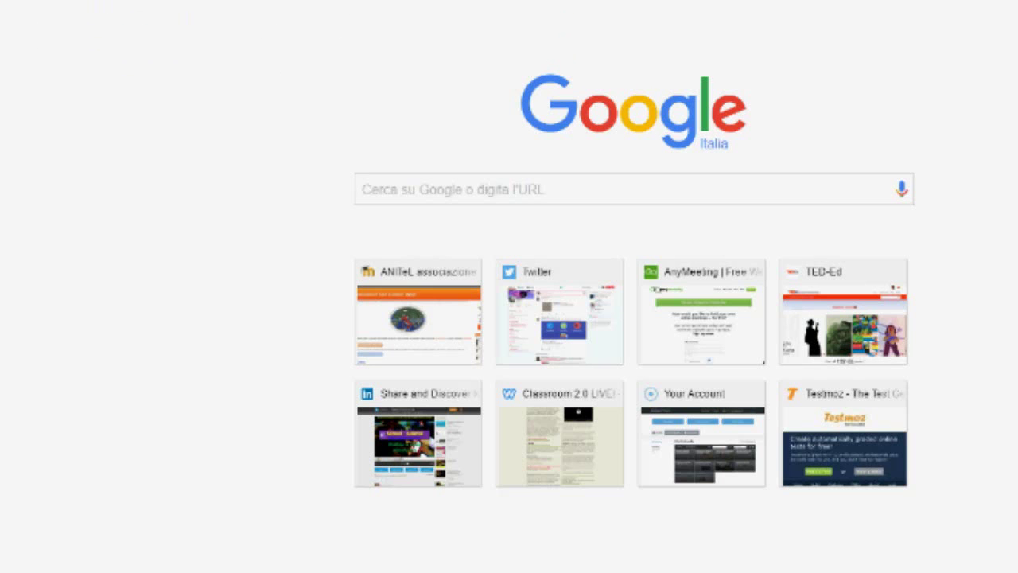
{"action": "key", "text": "Return"}
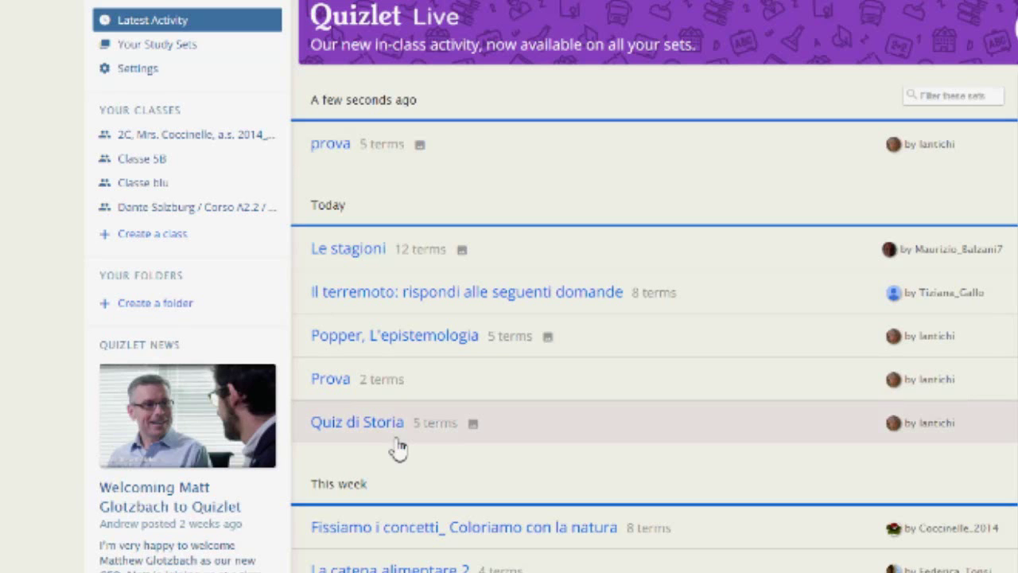
{"action": "left_click", "coordinate": [140, 183]}
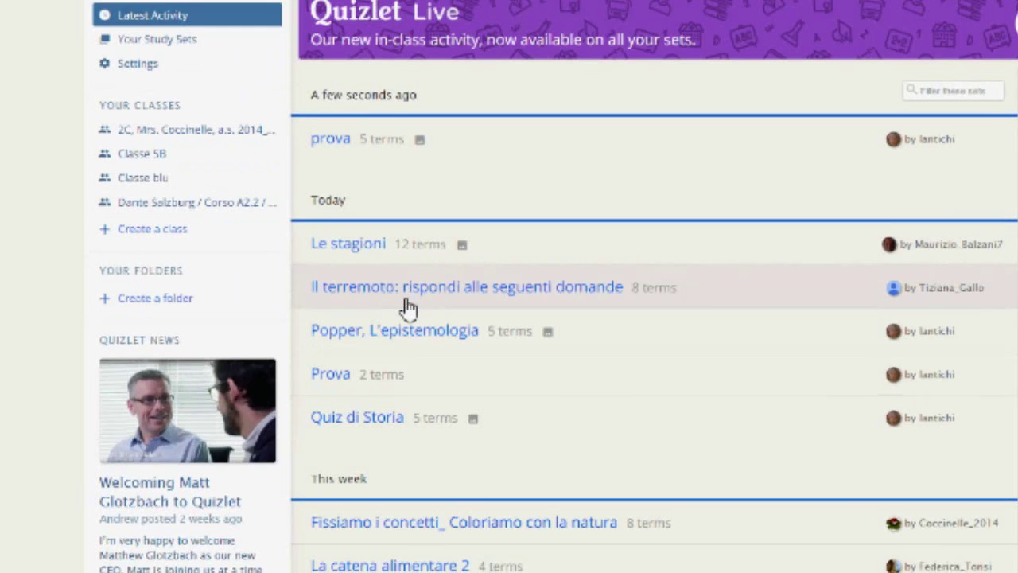
{"action": "scroll", "coordinate": [408, 309], "scroll_direction": "down", "scroll_amount": 5}
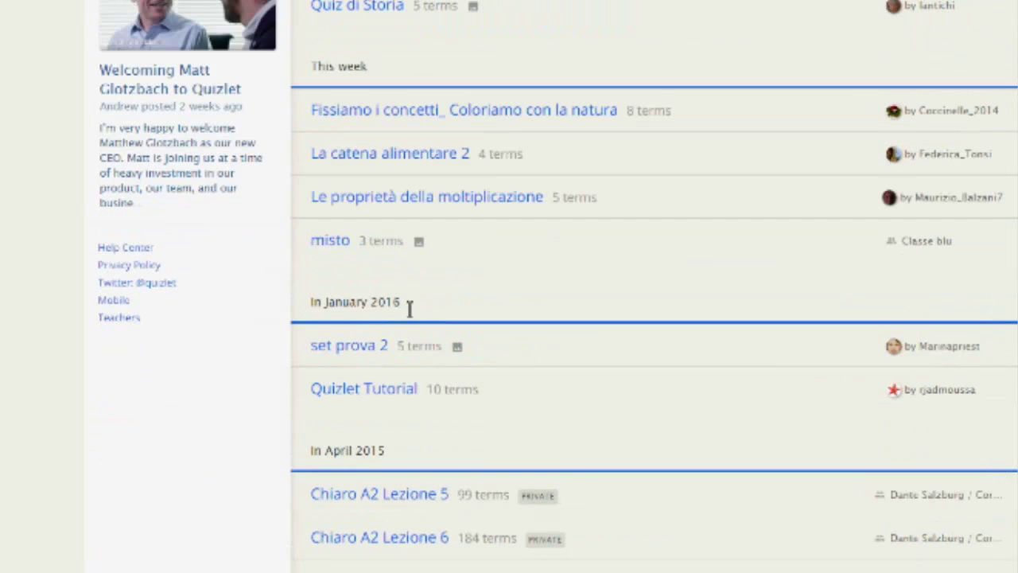
{"action": "scroll", "coordinate": [409, 309], "scroll_direction": "down", "scroll_amount": 1}
{"action": "scroll", "coordinate": [408, 310], "scroll_direction": "up", "scroll_amount": 2}
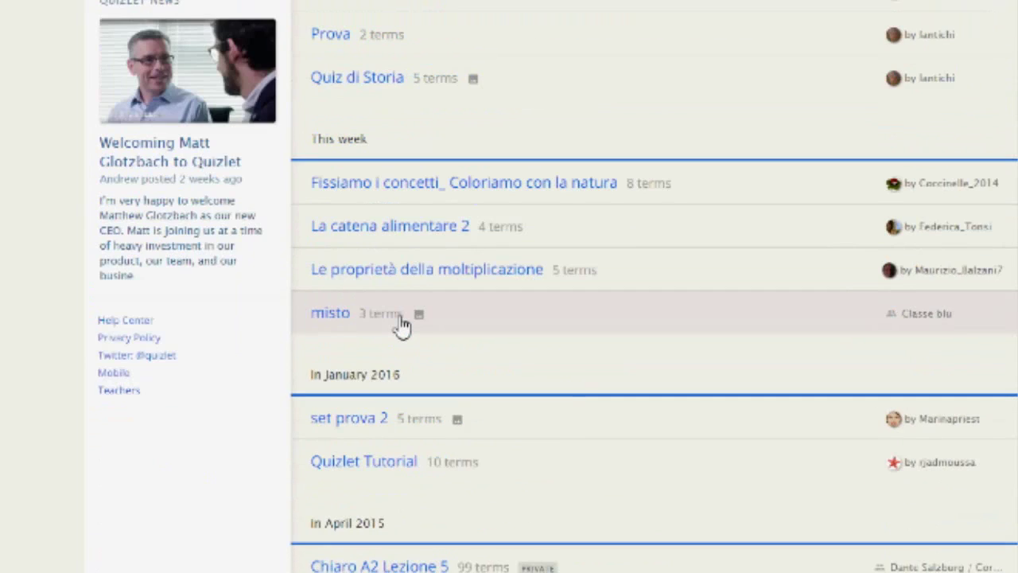
{"action": "scroll", "coordinate": [402, 327], "scroll_direction": "up", "scroll_amount": 1}
{"action": "scroll", "coordinate": [401, 326], "scroll_direction": "down", "scroll_amount": 1}
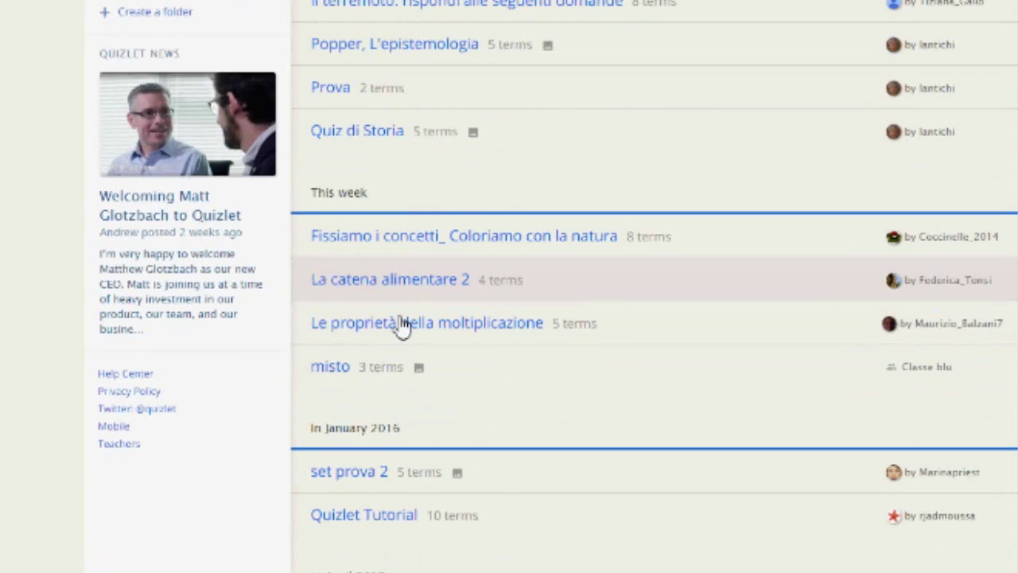
{"action": "scroll", "coordinate": [403, 326], "scroll_direction": "down", "scroll_amount": 2}
{"action": "scroll", "coordinate": [402, 326], "scroll_direction": "down", "scroll_amount": 1}
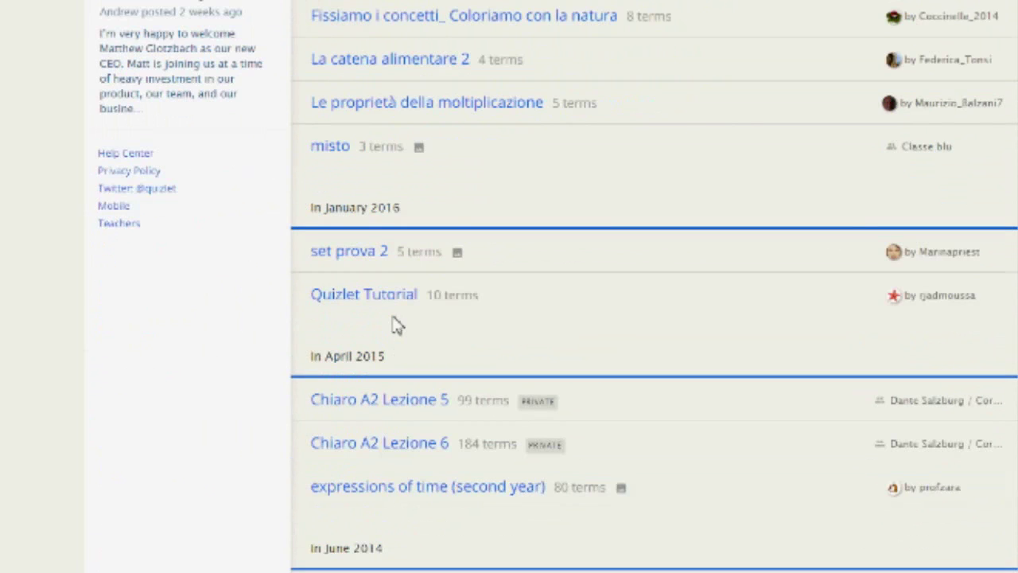
{"action": "scroll", "coordinate": [389, 326], "scroll_direction": "up", "scroll_amount": 1}
{"action": "scroll", "coordinate": [386, 329], "scroll_direction": "up", "scroll_amount": 1}
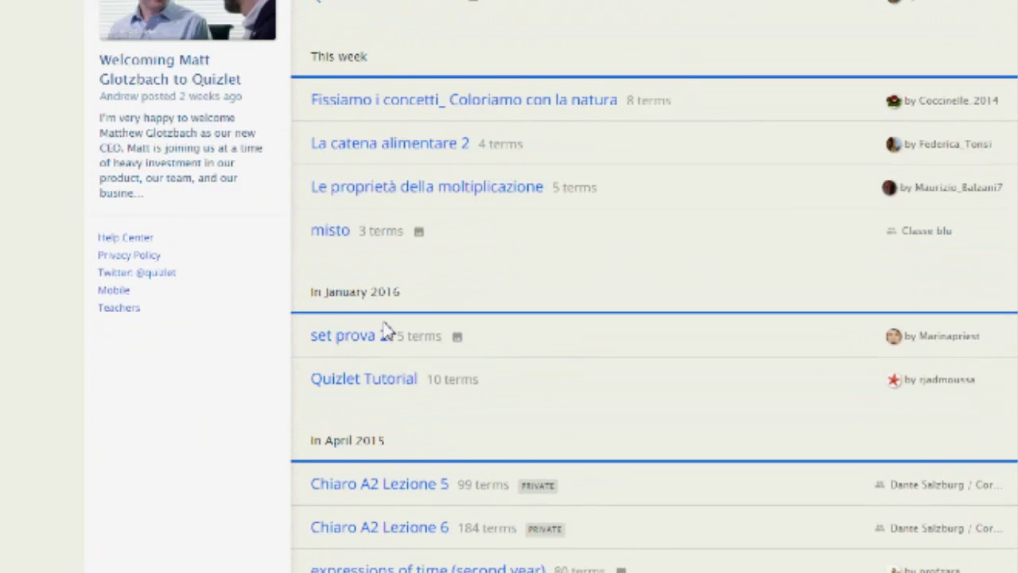
{"action": "scroll", "coordinate": [386, 329], "scroll_direction": "up", "scroll_amount": 5}
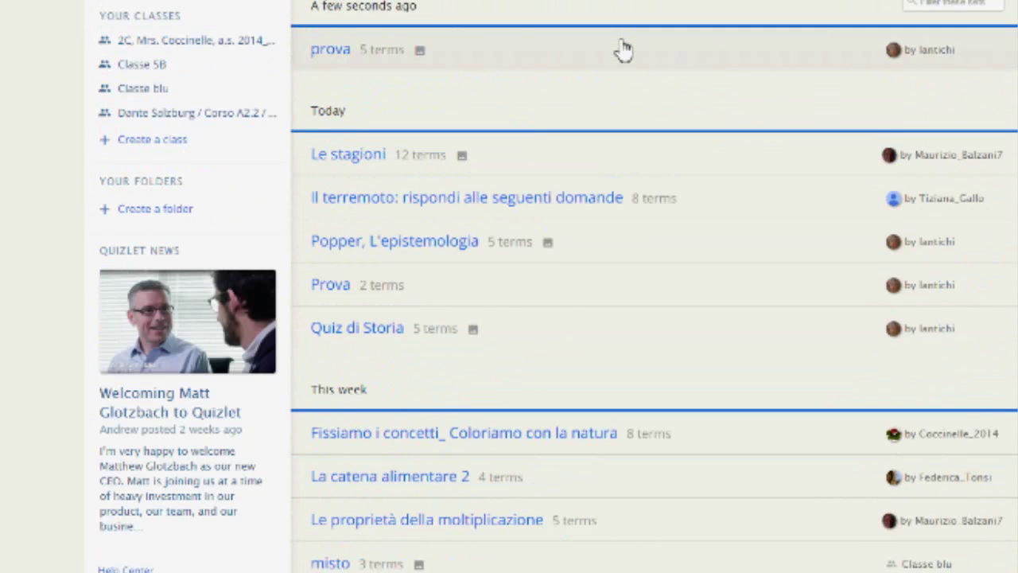
{"action": "scroll", "coordinate": [620, 46], "scroll_direction": "up", "scroll_amount": 2}
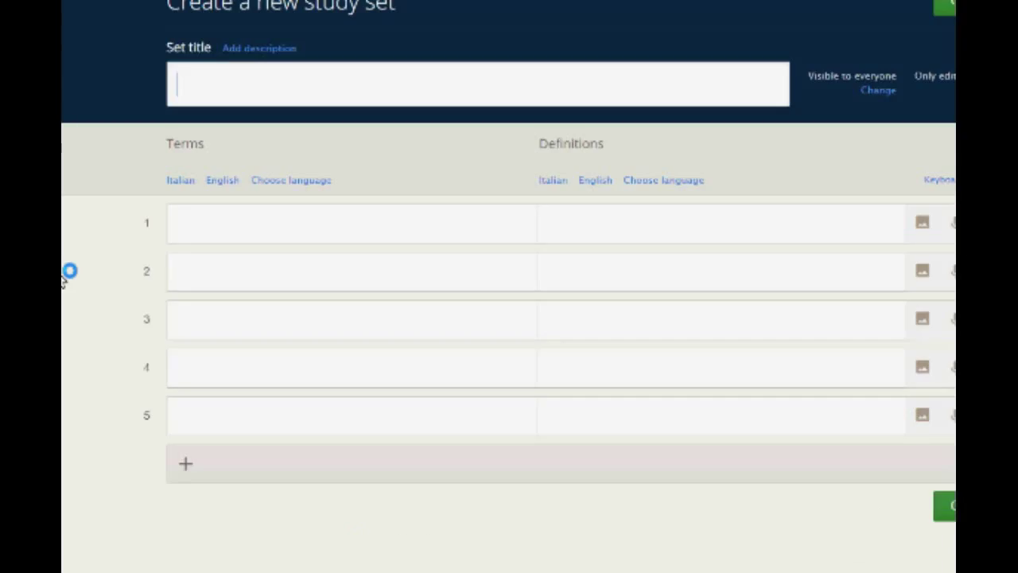
Set the terms language to Italian and title the set 'Principi Nutritivi'
{"action": "left_click", "coordinate": [183, 181]}
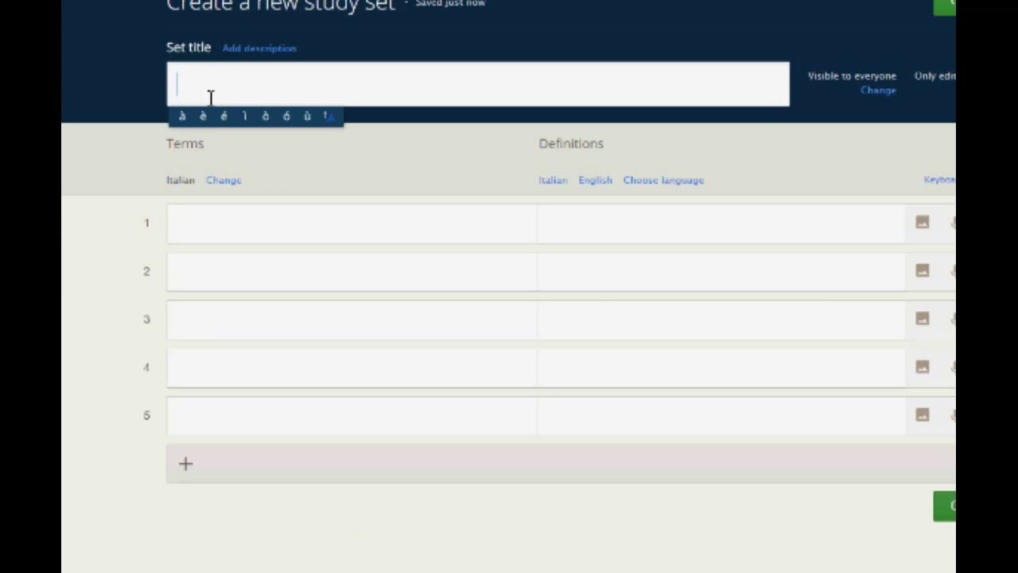
{"action": "type", "text": "Principi"}
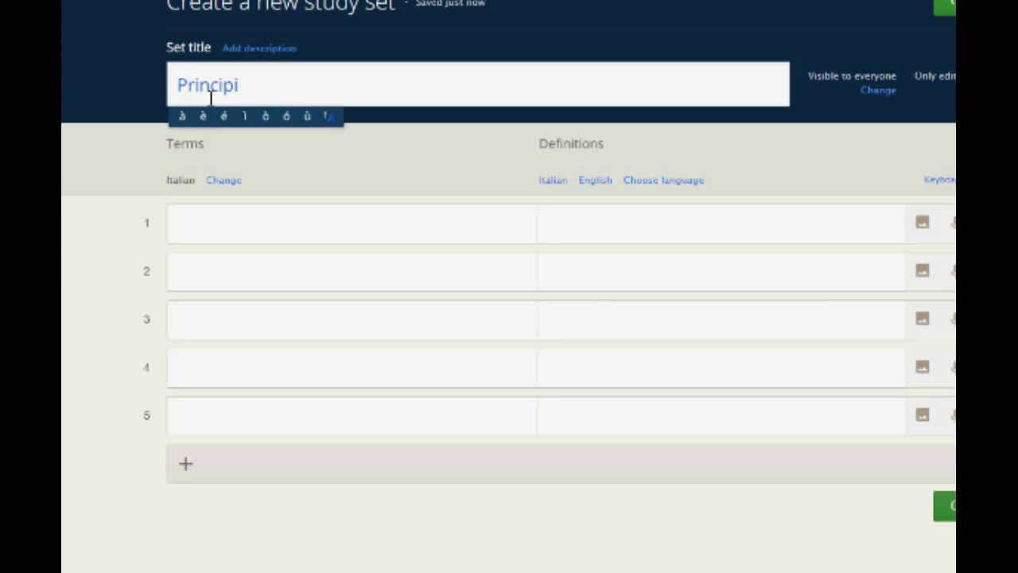
{"action": "type", "text": "  Nutritivi"}
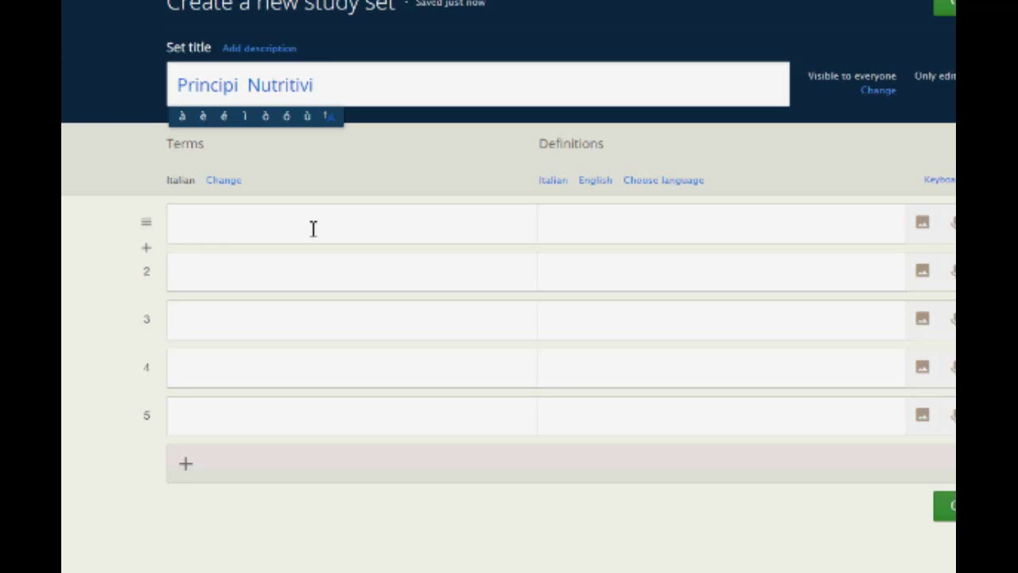
{"action": "left_click", "coordinate": [229, 227]}
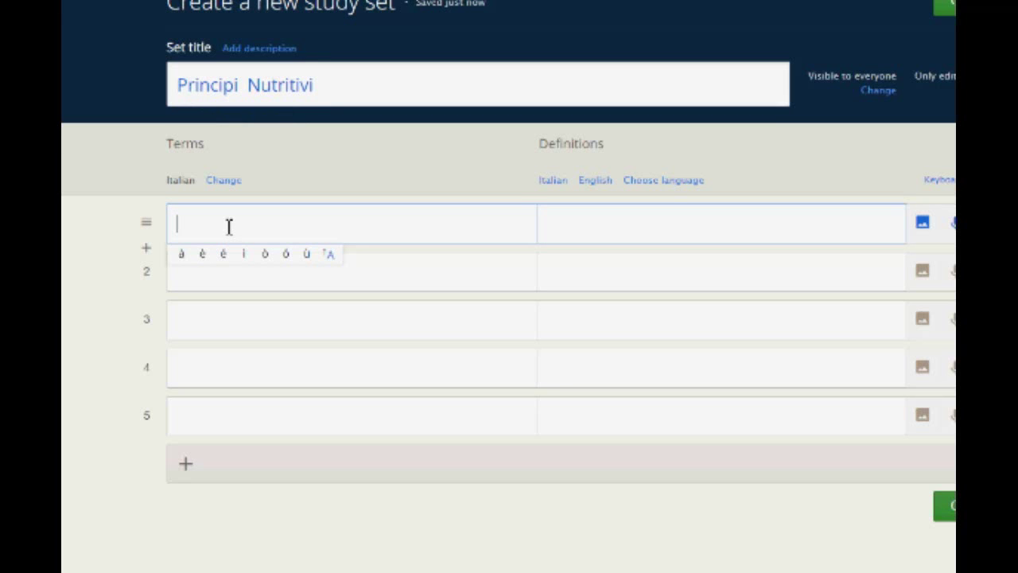
Fill card 1 with CARBOIDRATI and PANE, definitions in Italian, and show its image suggestions
{"action": "type", "text": "CARBOIDRATI"}
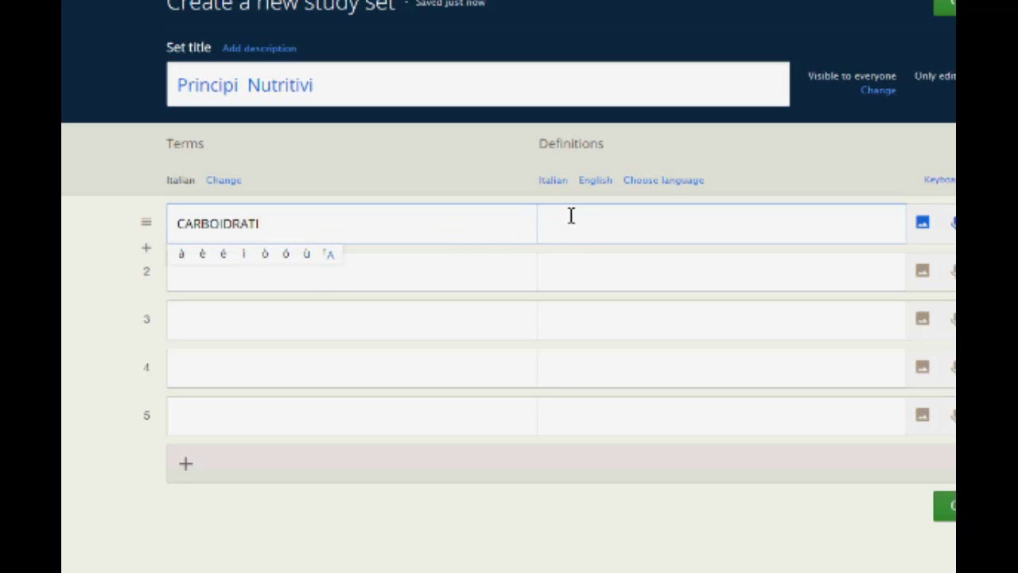
{"action": "left_click", "coordinate": [549, 182]}
{"action": "left_click", "coordinate": [562, 228]}
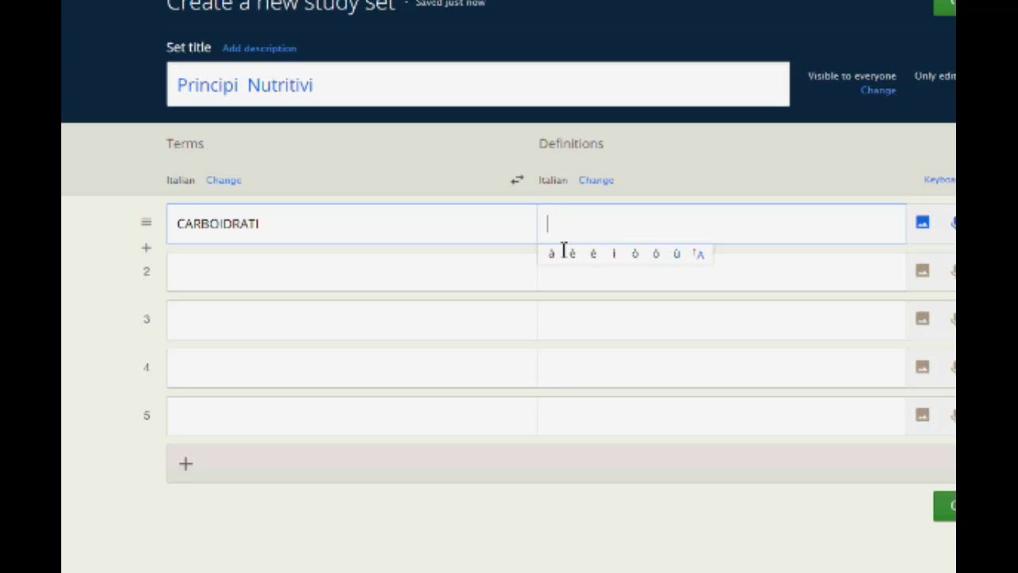
{"action": "type", "text": "PANE"}
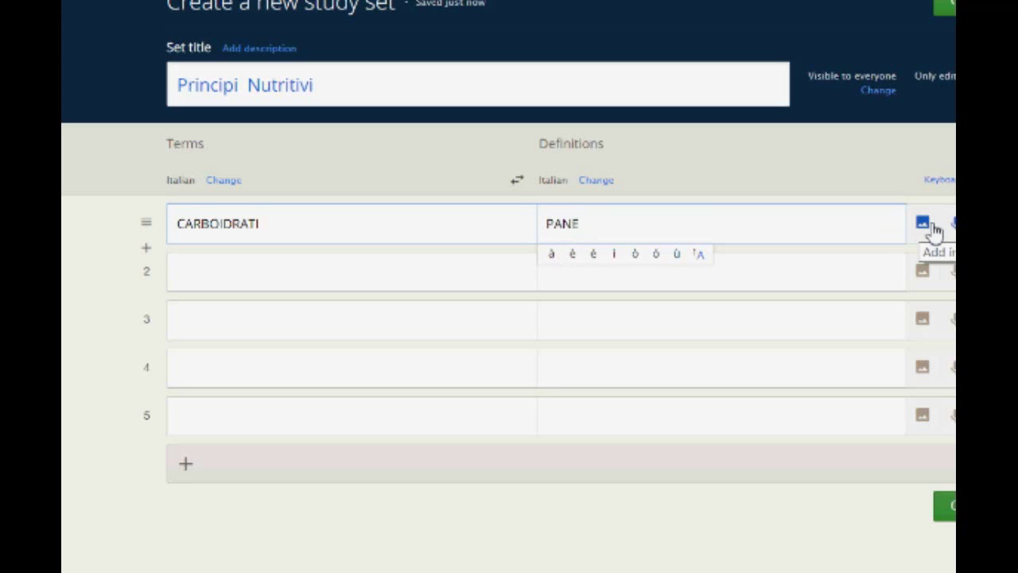
{"action": "left_click", "coordinate": [934, 233]}
{"action": "left_click", "coordinate": [934, 233]}
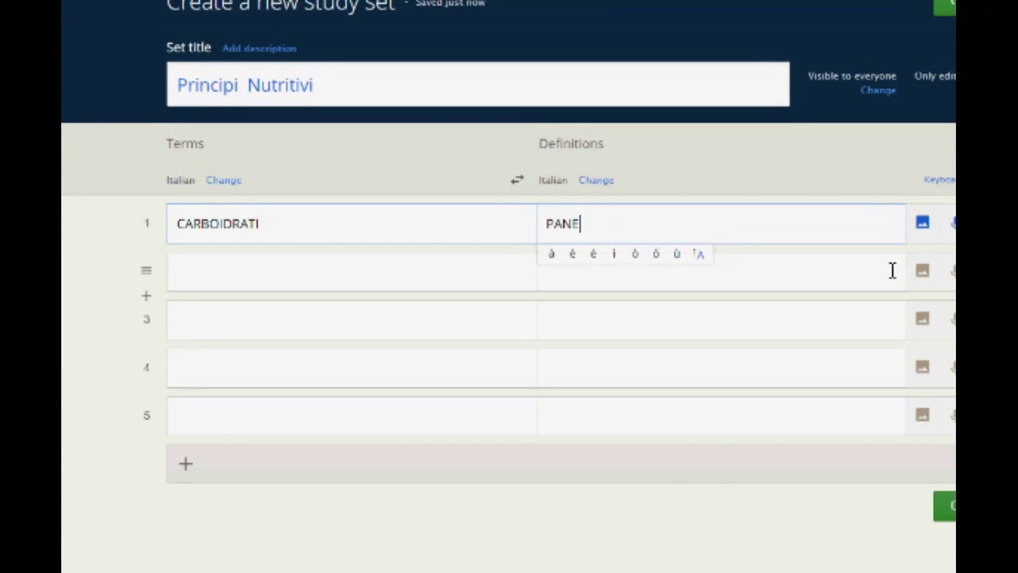
{"action": "left_click", "coordinate": [928, 233]}
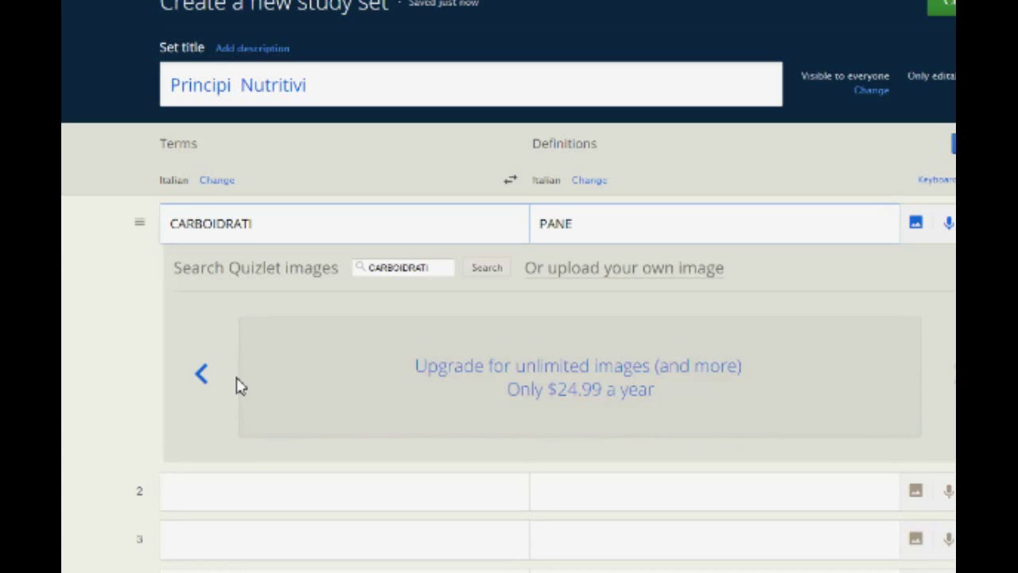
Page back in the image carousel and attach the bread photo to the first card
{"action": "left_click", "coordinate": [201, 376]}
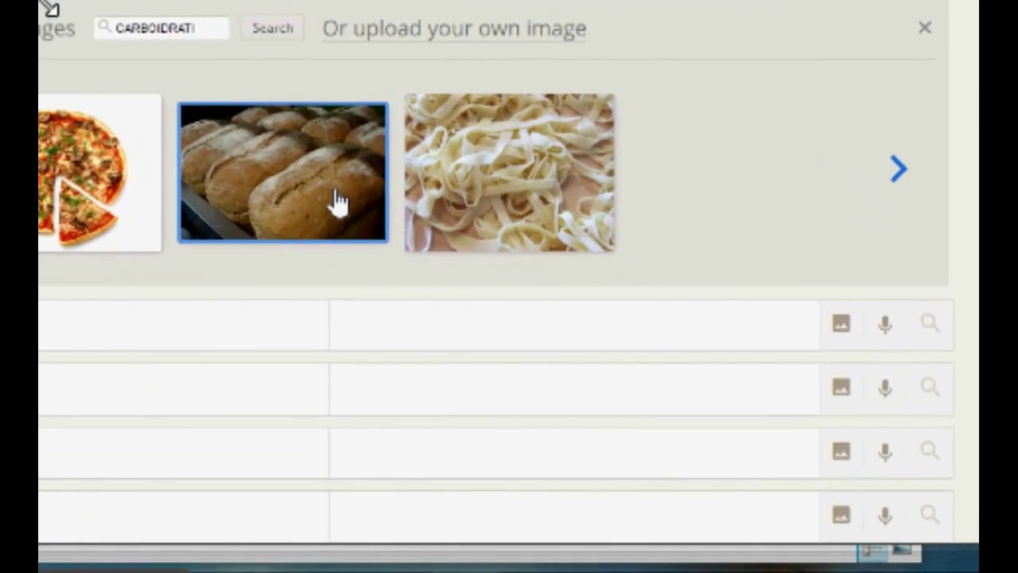
{"action": "left_click", "coordinate": [338, 202]}
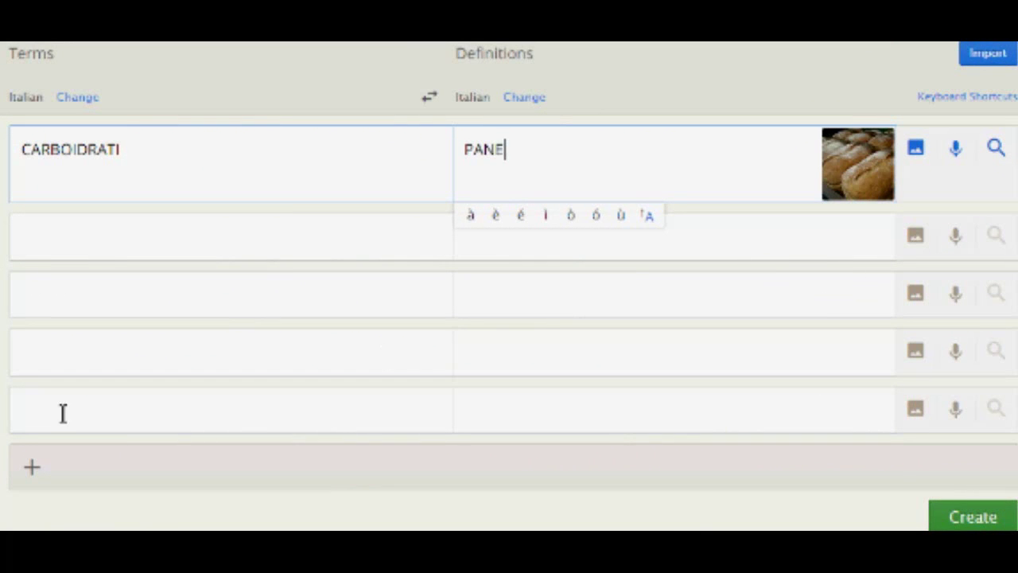
{"action": "left_click", "coordinate": [47, 249]}
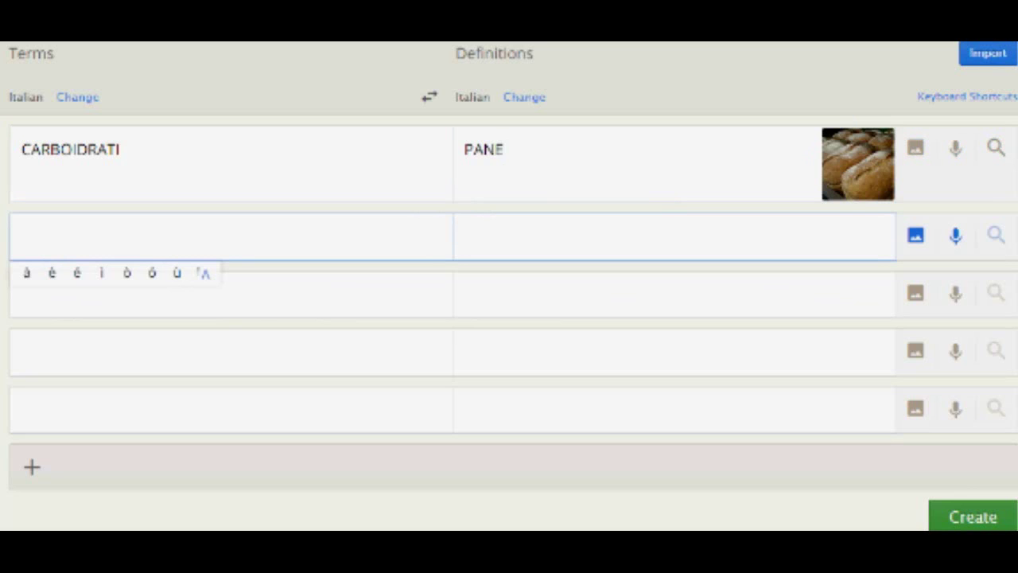
Add card 2, PROTEINE – CARNE, with a ham photo attached
{"action": "type", "text": "PROTEINE"}
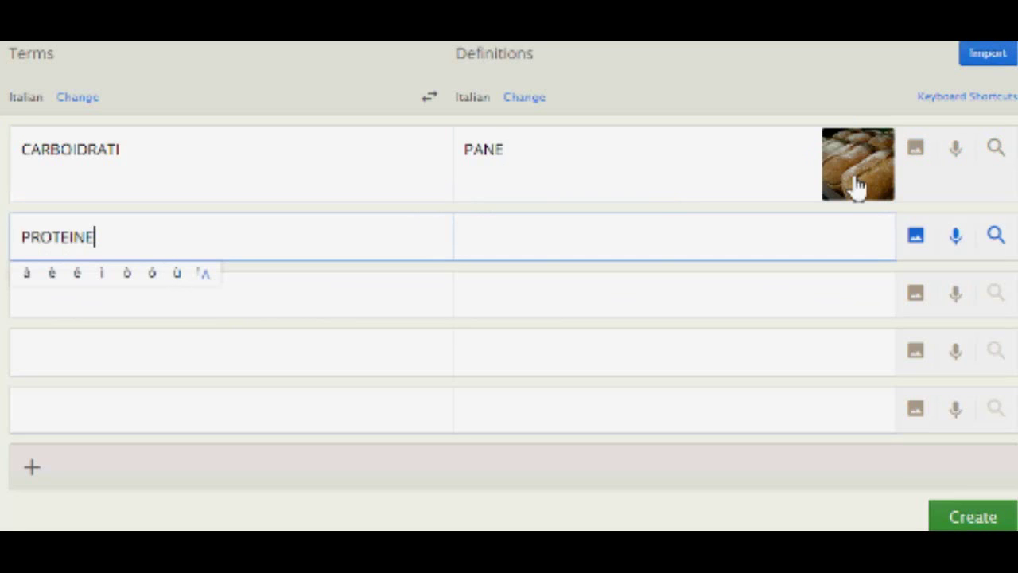
{"action": "left_click", "coordinate": [529, 244]}
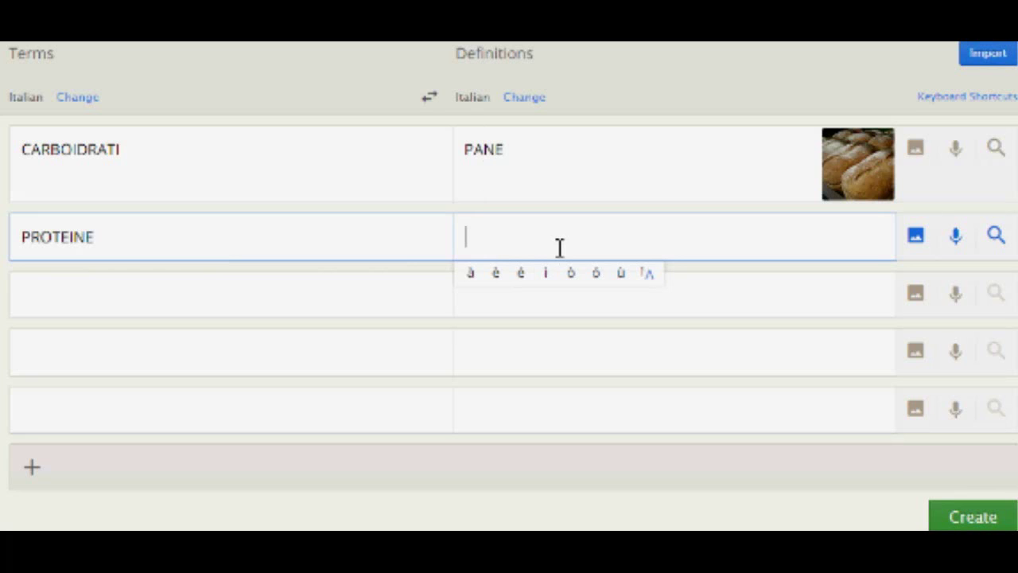
{"action": "type", "text": "CARNE"}
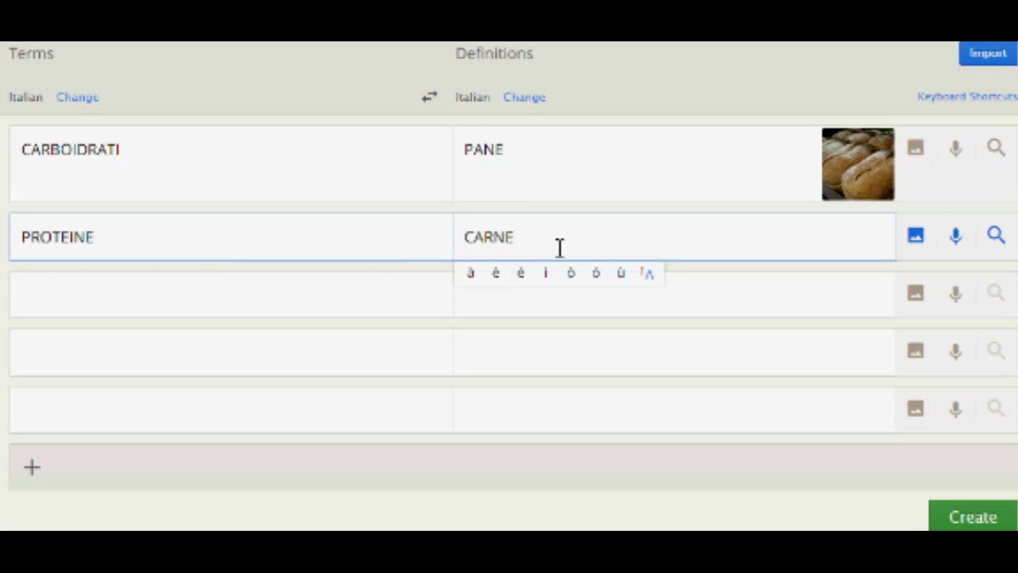
{"action": "left_click", "coordinate": [921, 239]}
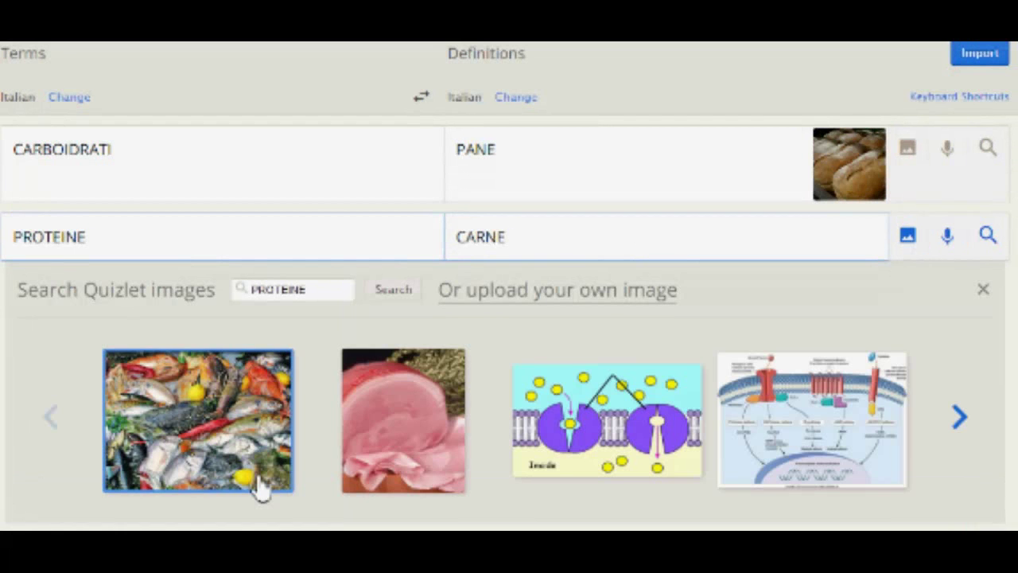
{"action": "left_click", "coordinate": [423, 457]}
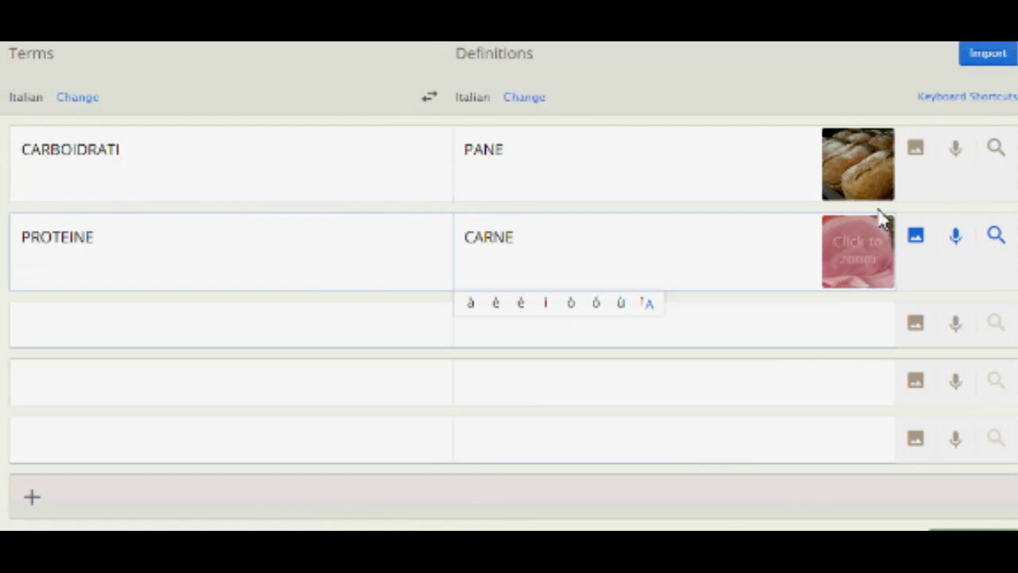
Browse the image suggestions, then replace the definition CARNE with PROSCIUTTO
{"action": "left_click", "coordinate": [921, 238]}
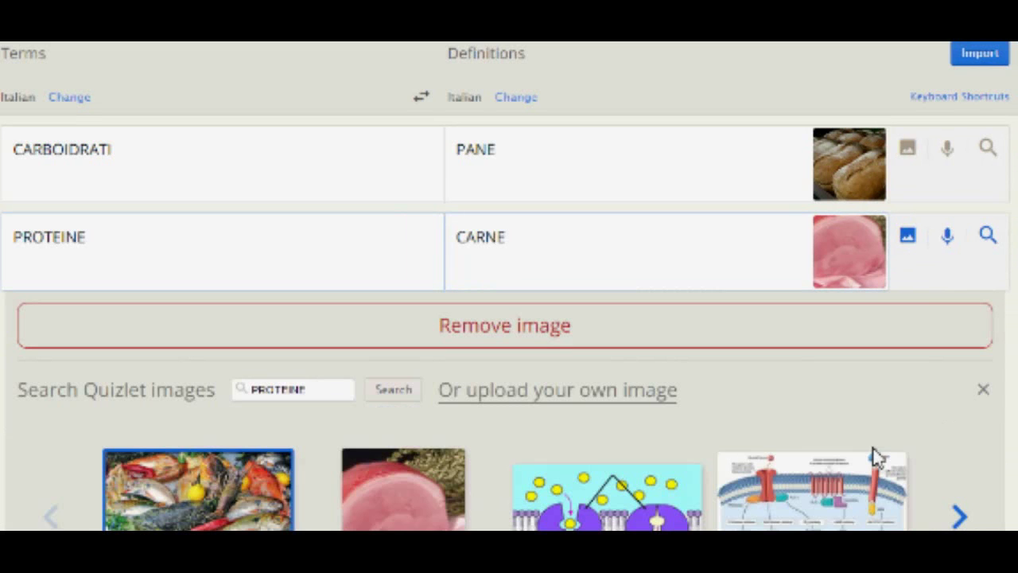
{"action": "left_click", "coordinate": [962, 515]}
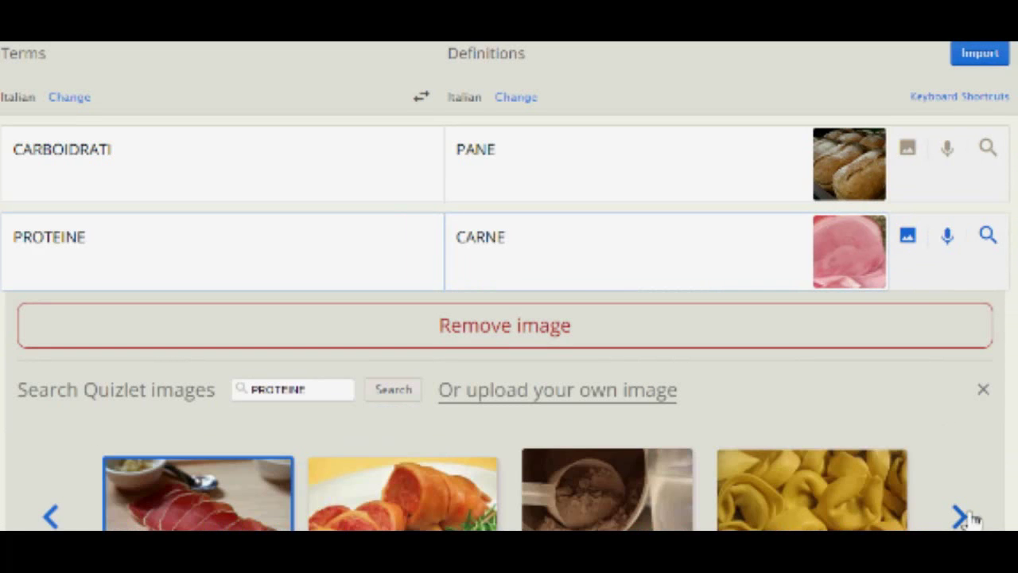
{"action": "left_click", "coordinate": [961, 517]}
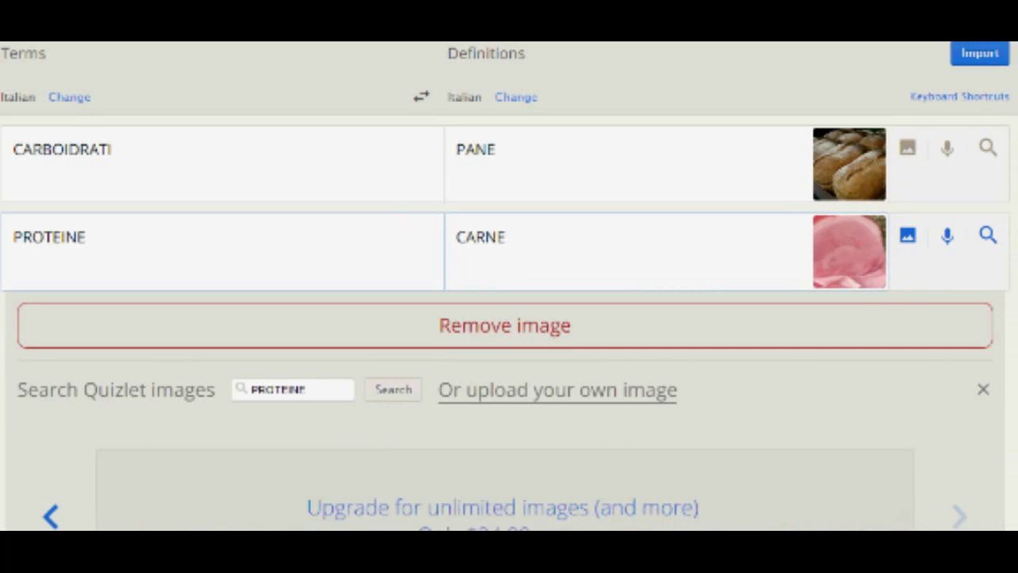
{"action": "left_click", "coordinate": [62, 519]}
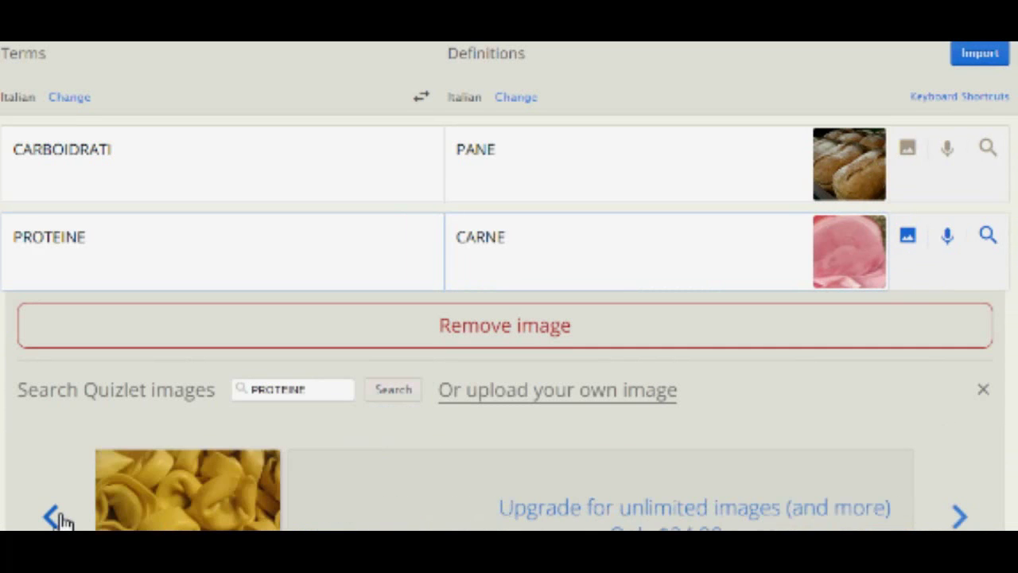
{"action": "left_click", "coordinate": [62, 518]}
{"action": "left_click", "coordinate": [61, 519]}
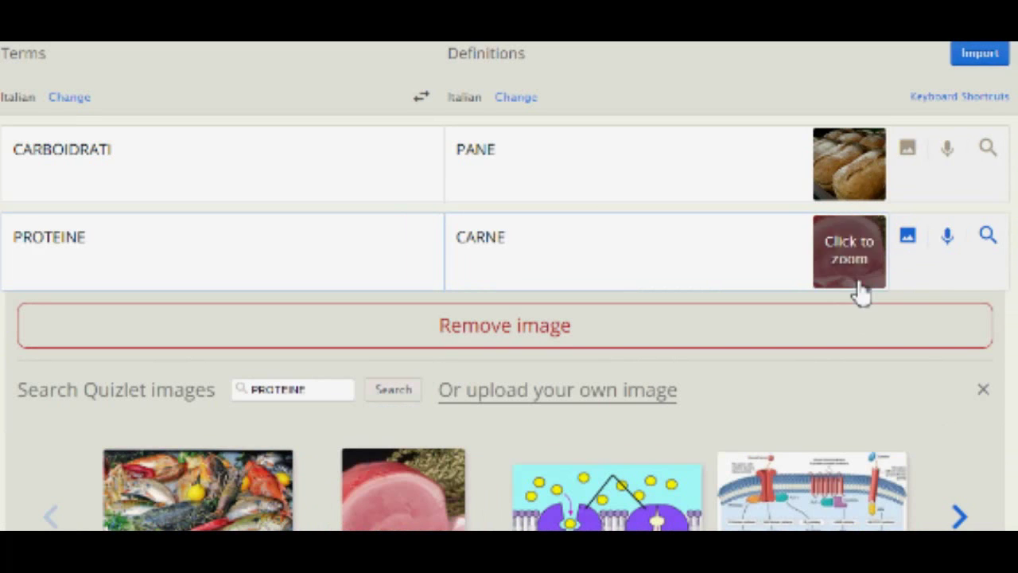
{"action": "left_click_drag", "start_coordinate": [518, 246], "coordinate": [404, 253]}
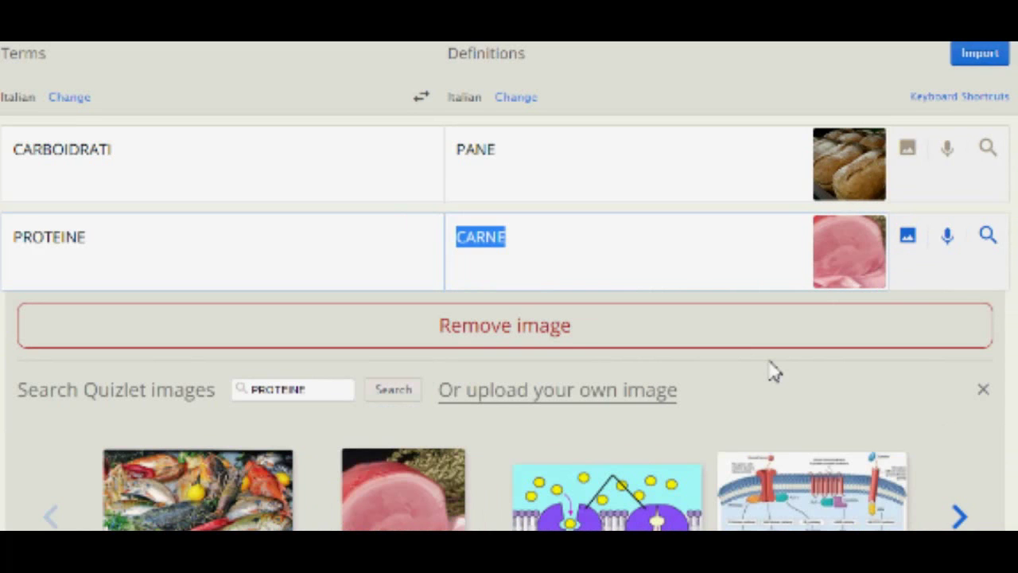
{"action": "type", "text": "PROSCIUTTO"}
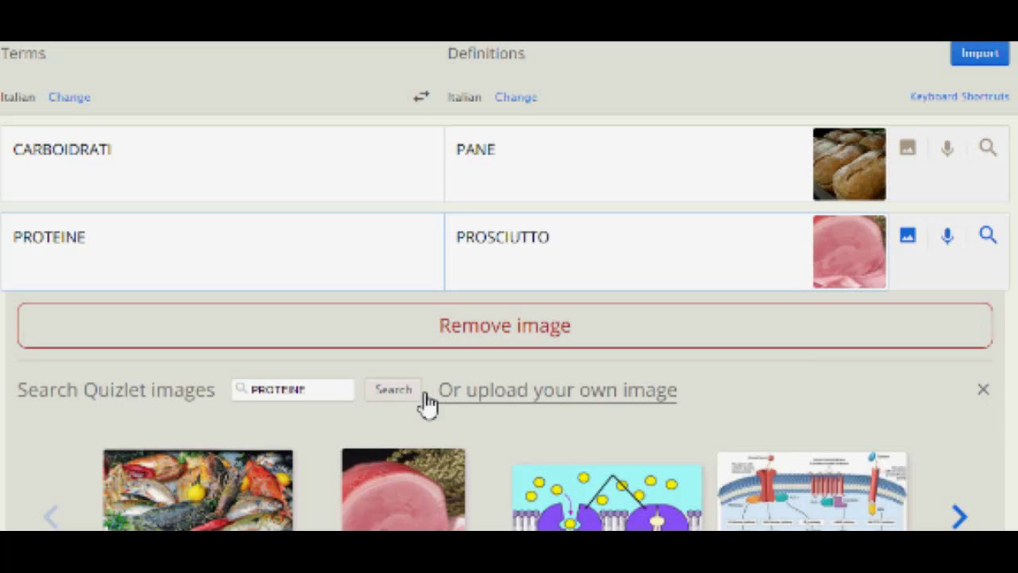
Dismiss the upload-image upgrade prompt and close the PROSCIUTTO card's picture search
{"action": "left_click", "coordinate": [494, 395]}
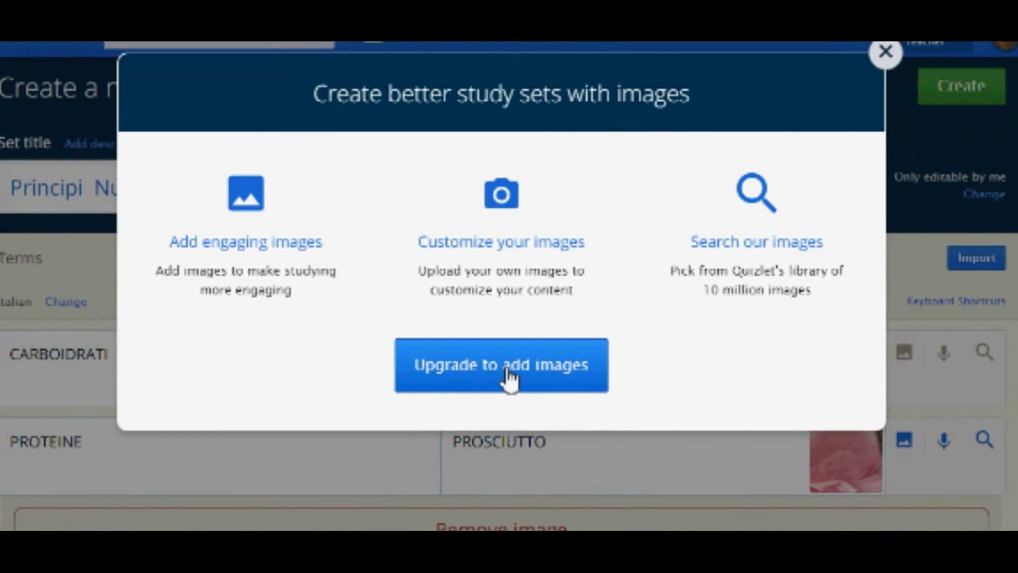
{"action": "left_click", "coordinate": [885, 54]}
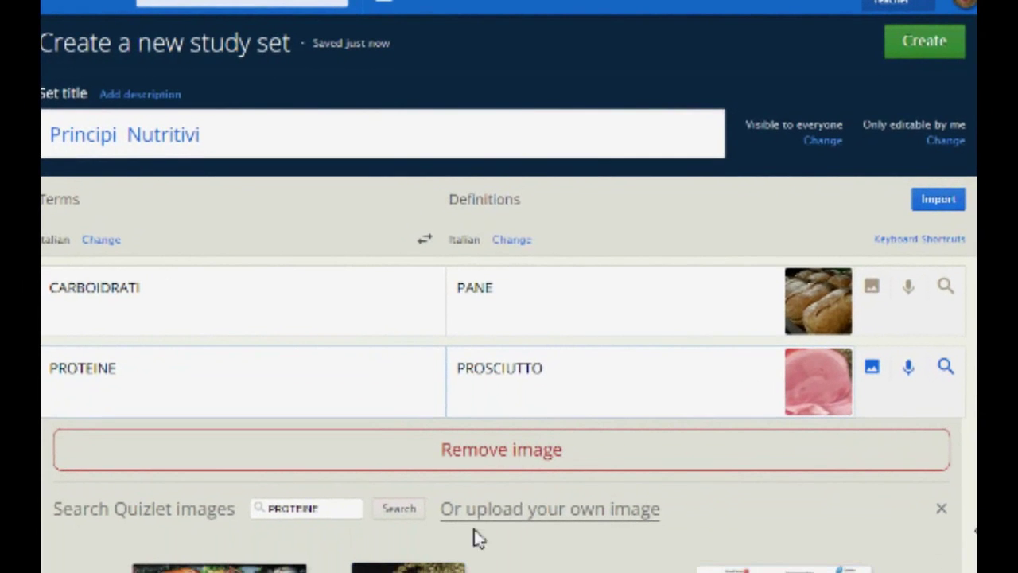
{"action": "left_click", "coordinate": [949, 508]}
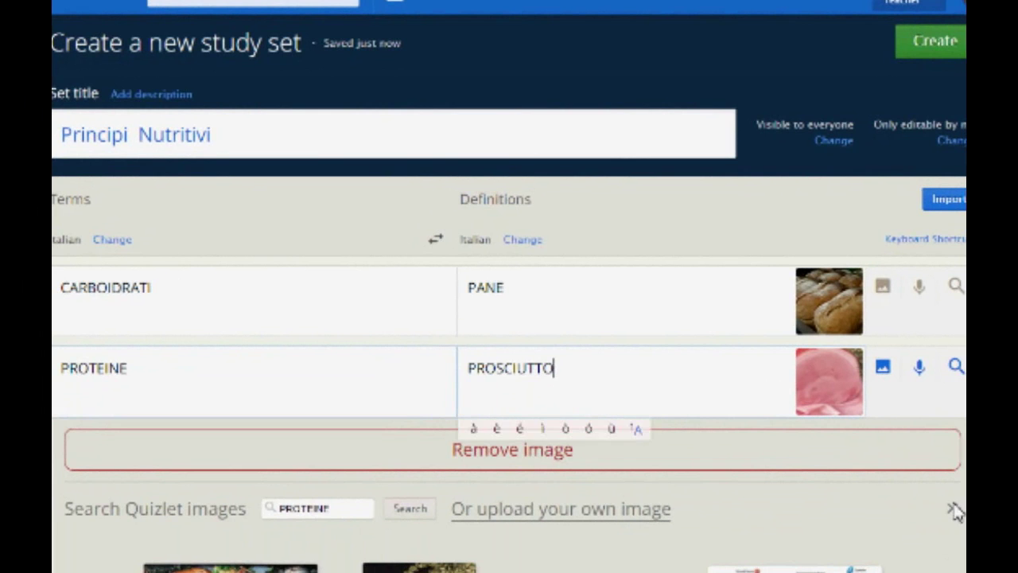
{"action": "left_click", "coordinate": [121, 449]}
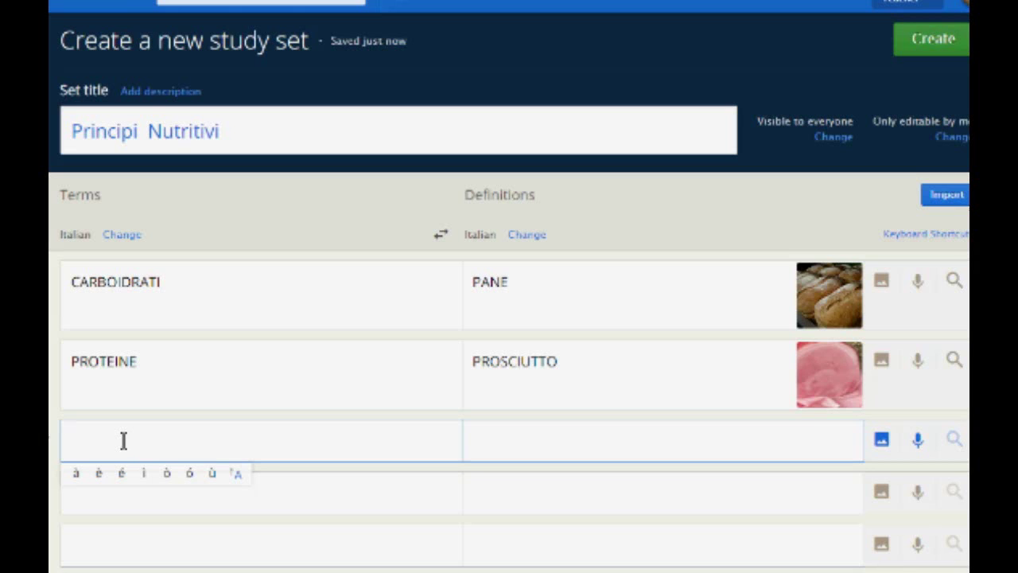
Add card 3 with term GRASSI, definition OLIO (replacing BURRO) and the oil bottles photo
{"action": "type", "text": "GR"}
{"action": "type", "text": "ASSI"}
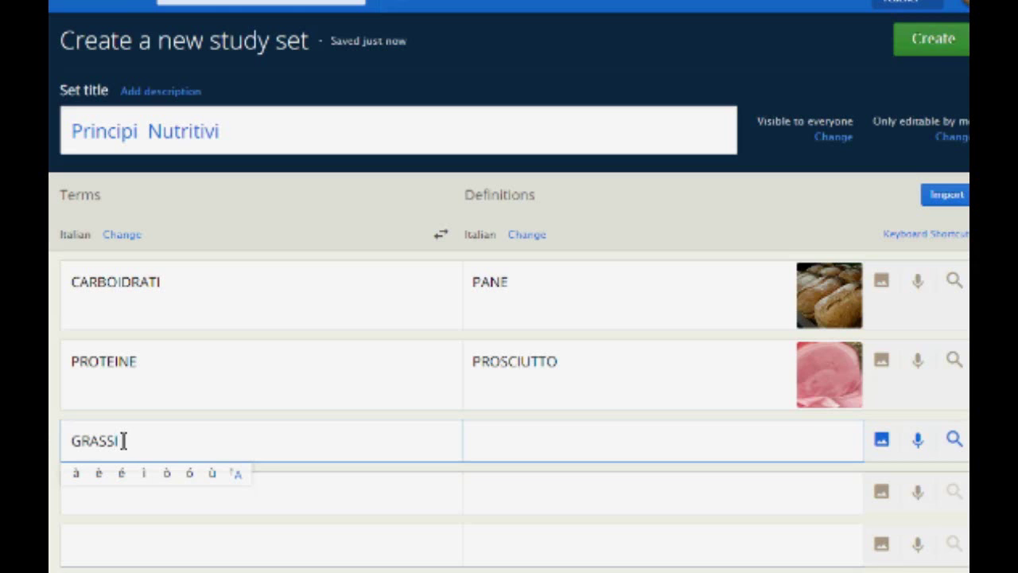
{"action": "left_click", "coordinate": [541, 459]}
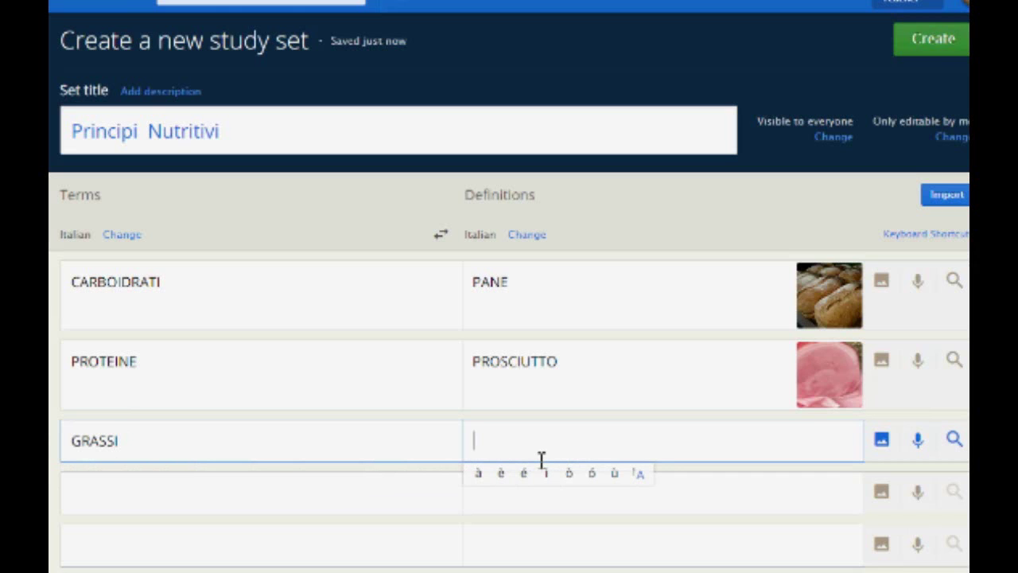
{"action": "type", "text": "BURRO"}
{"action": "left_click", "coordinate": [884, 448]}
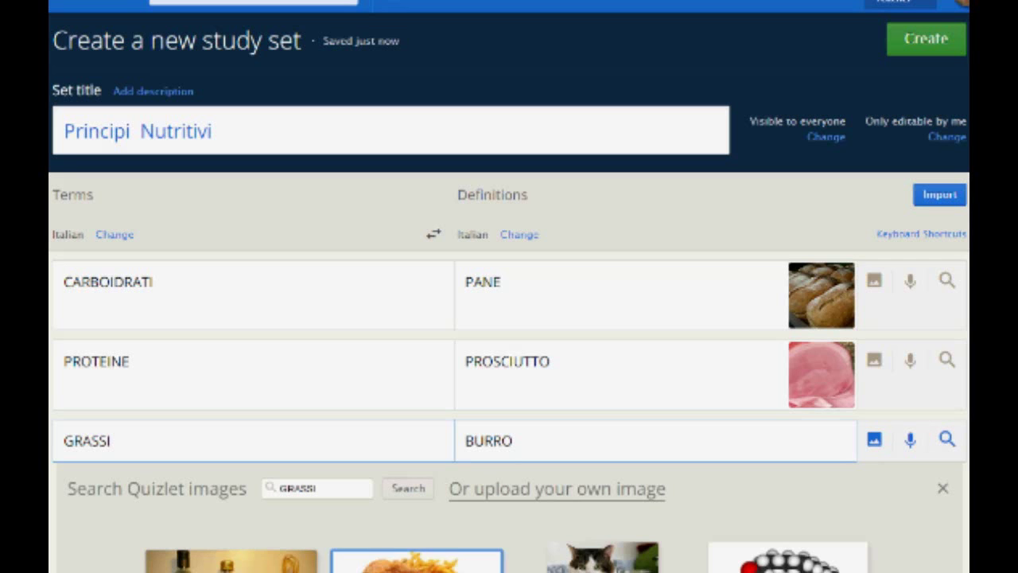
{"action": "left_click_drag", "start_coordinate": [527, 453], "coordinate": [475, 448]}
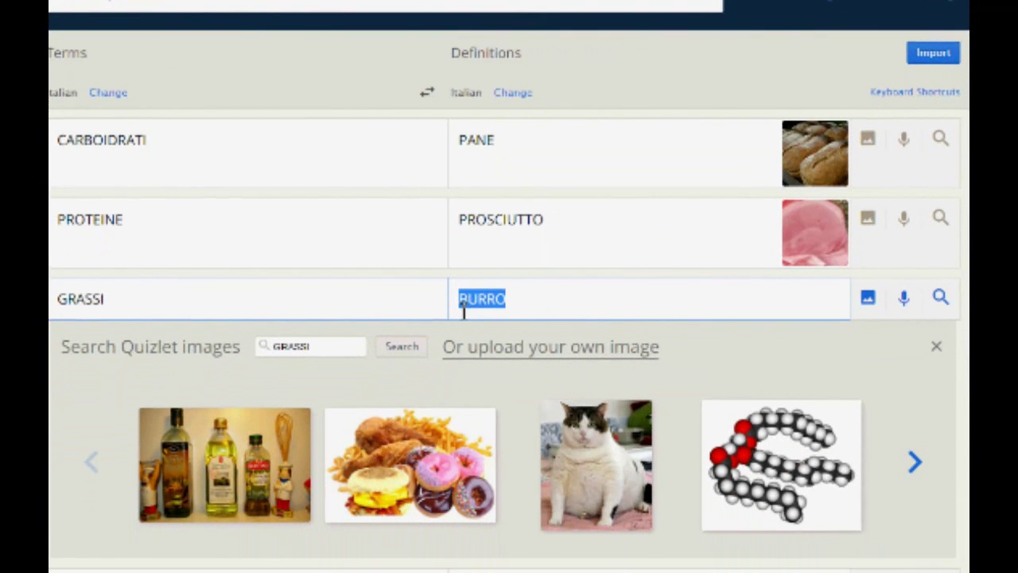
{"action": "type", "text": "OLIO"}
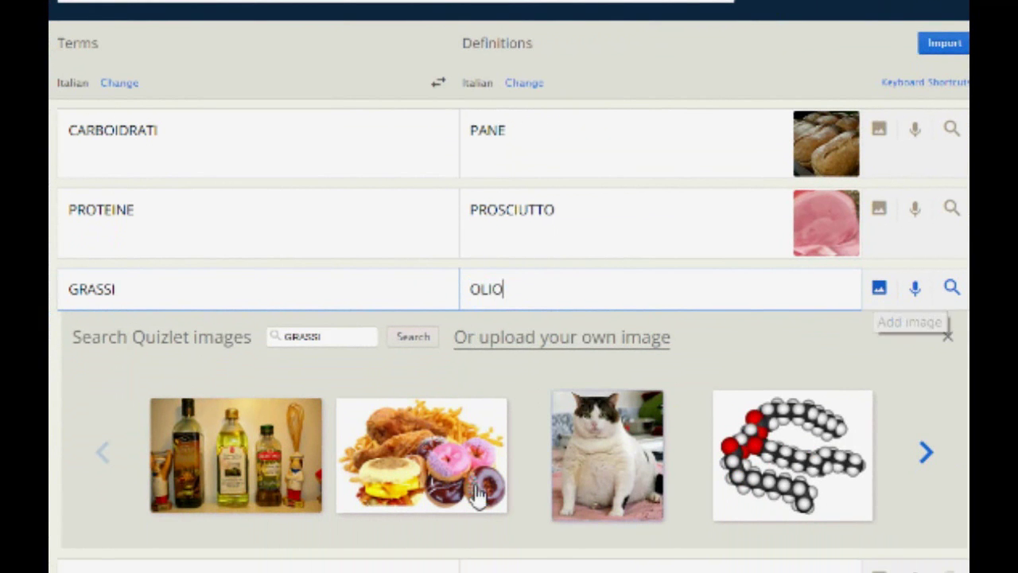
{"action": "left_click", "coordinate": [272, 474]}
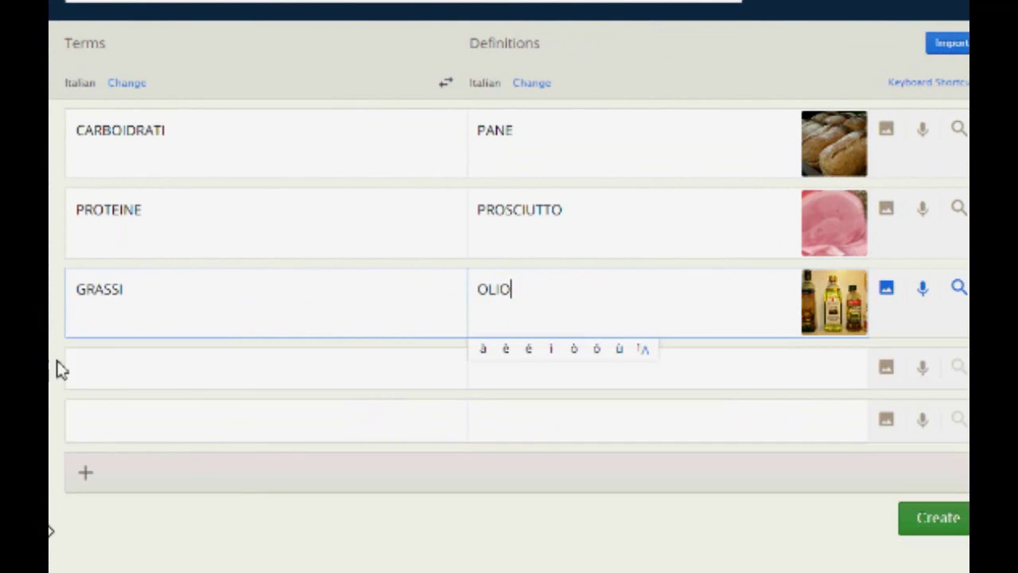
{"action": "left_click", "coordinate": [113, 378]}
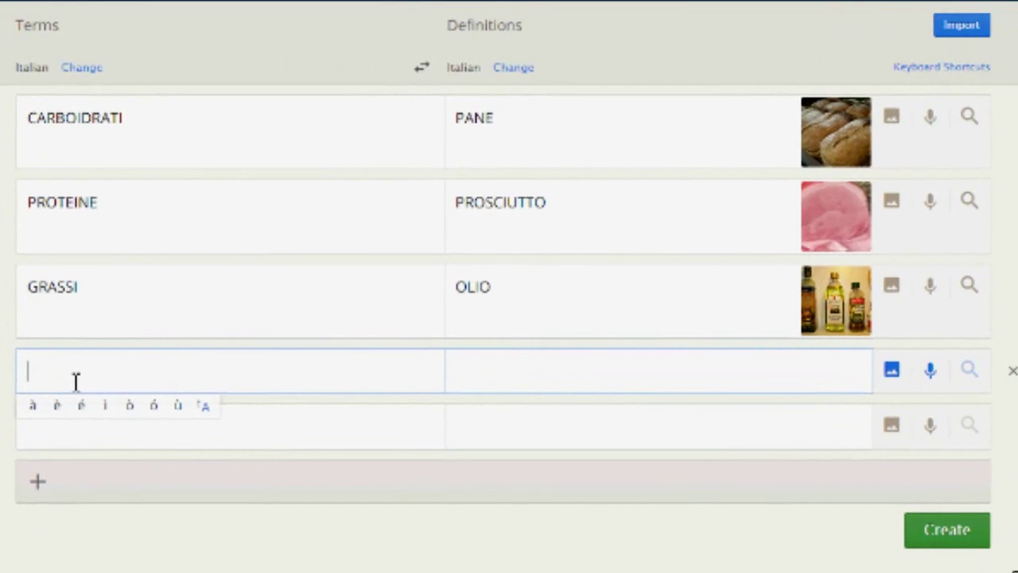
Enter VITAMINE as the fourth card's term with the definition FRUTTA
{"action": "type", "text": "VITAMINE"}
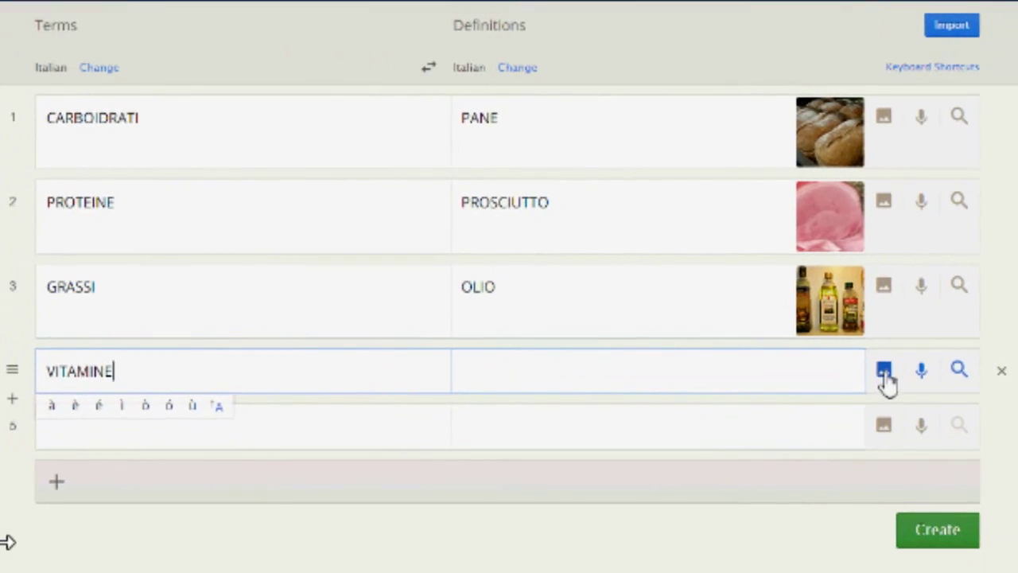
{"action": "left_click", "coordinate": [613, 379]}
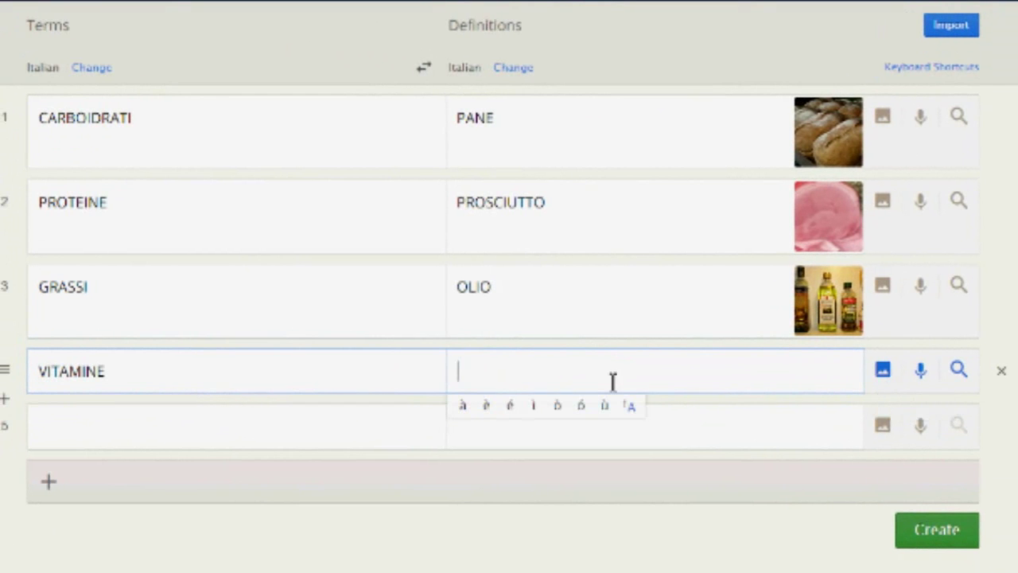
{"action": "type", "text": "FRUTTA"}
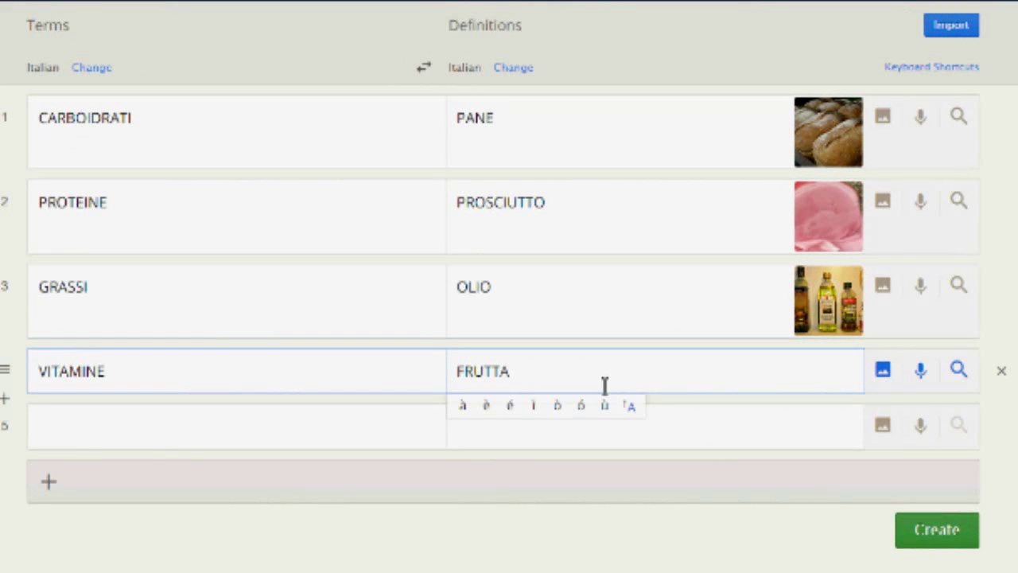
Illustrate the VITAMINE card with the fruit basket picture instead of the vegetables one
{"action": "left_click", "coordinate": [883, 371]}
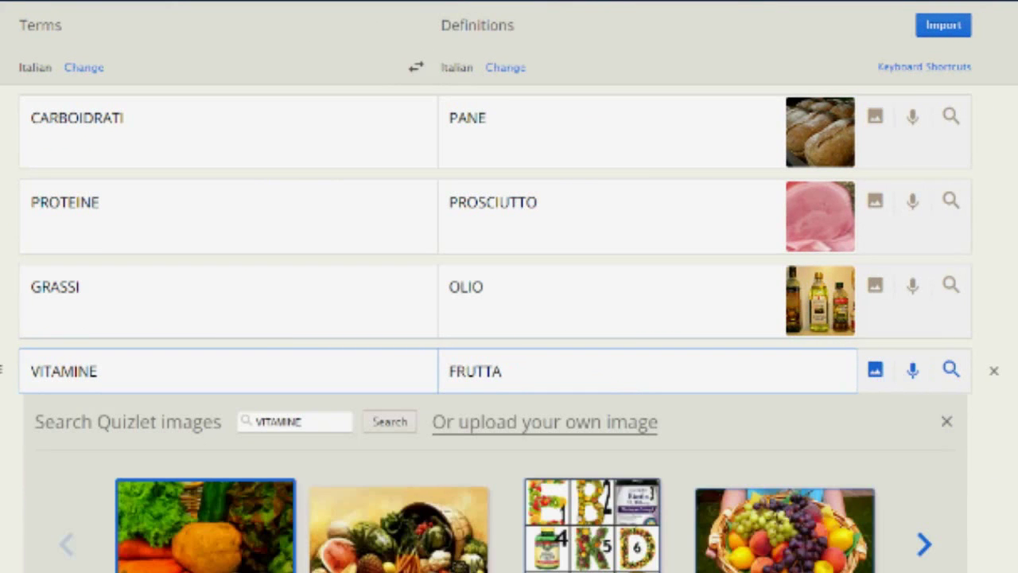
{"action": "left_click", "coordinate": [247, 561]}
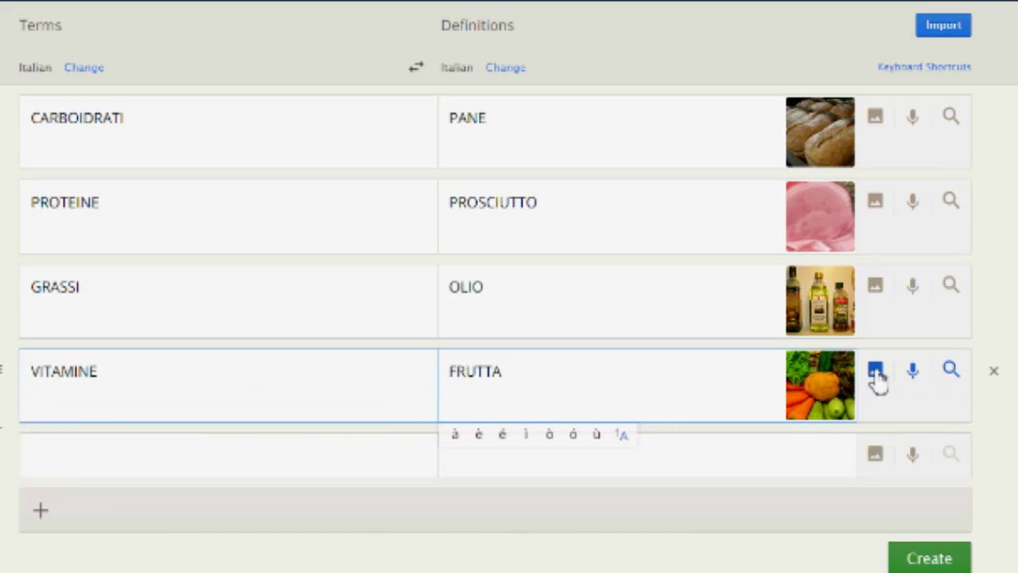
{"action": "left_click", "coordinate": [875, 372]}
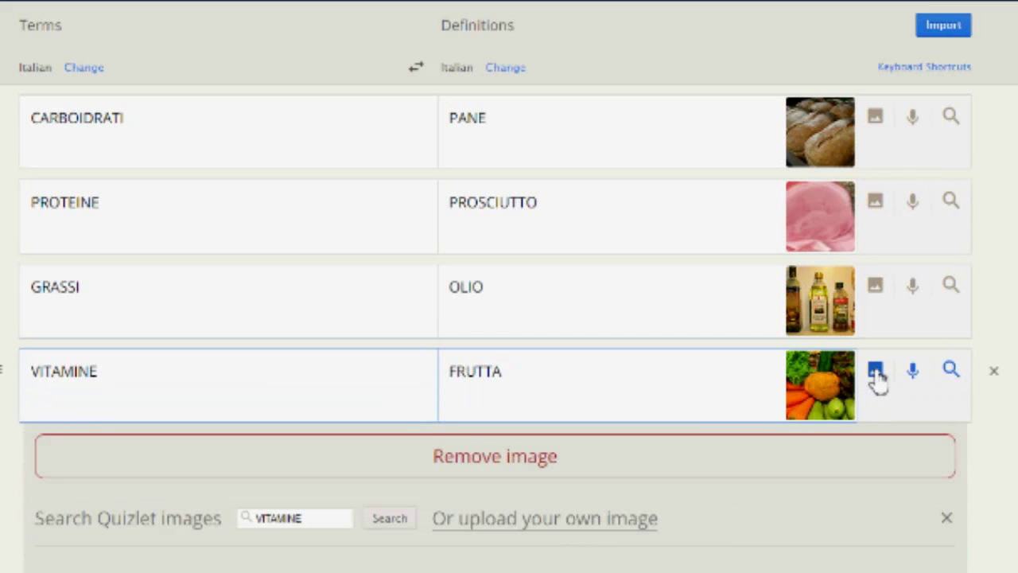
{"action": "scroll", "coordinate": [877, 382], "scroll_direction": "down", "scroll_amount": 3}
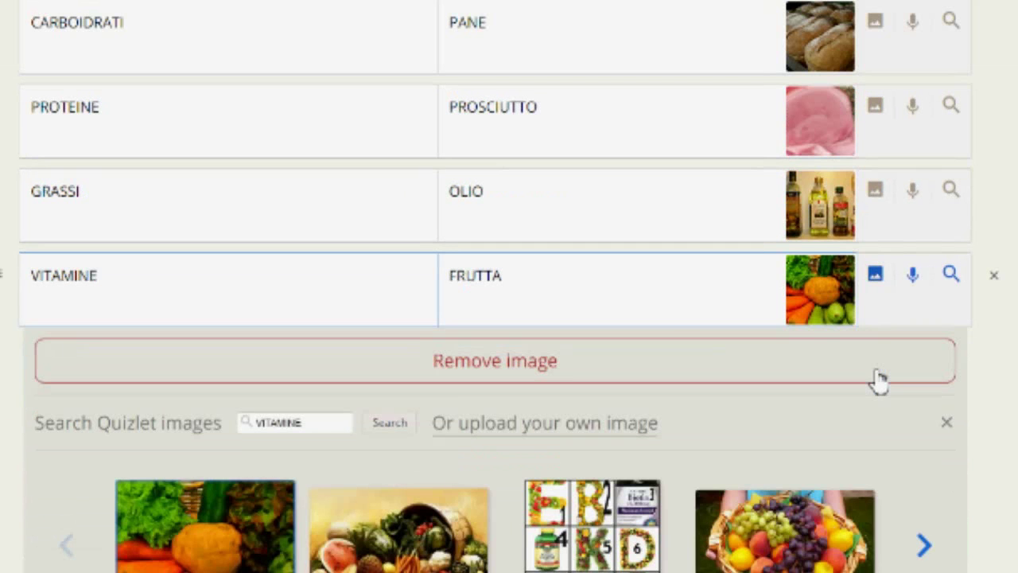
{"action": "left_click", "coordinate": [815, 545]}
{"action": "left_click", "coordinate": [67, 433]}
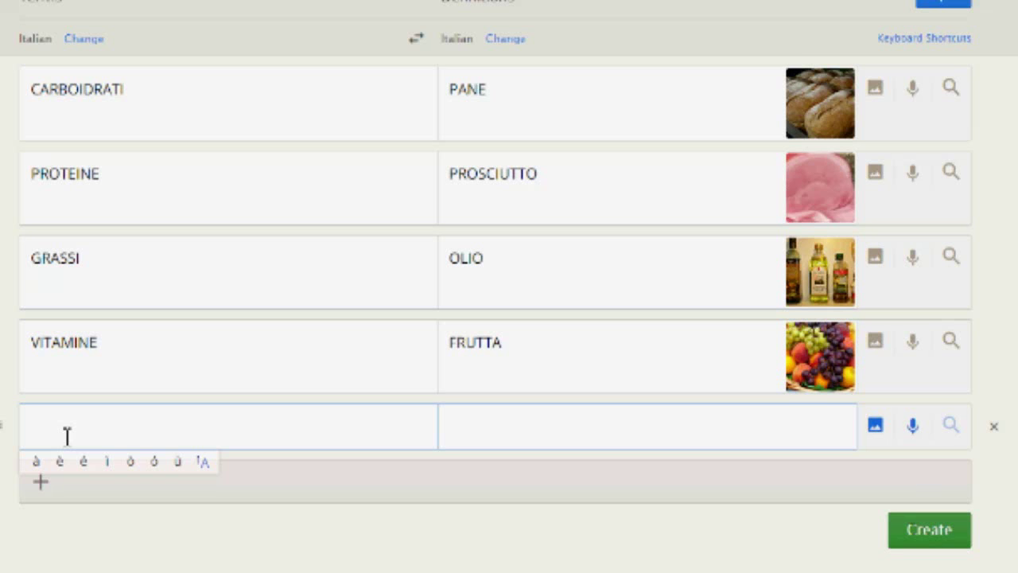
{"action": "type", "text": "MINER"}
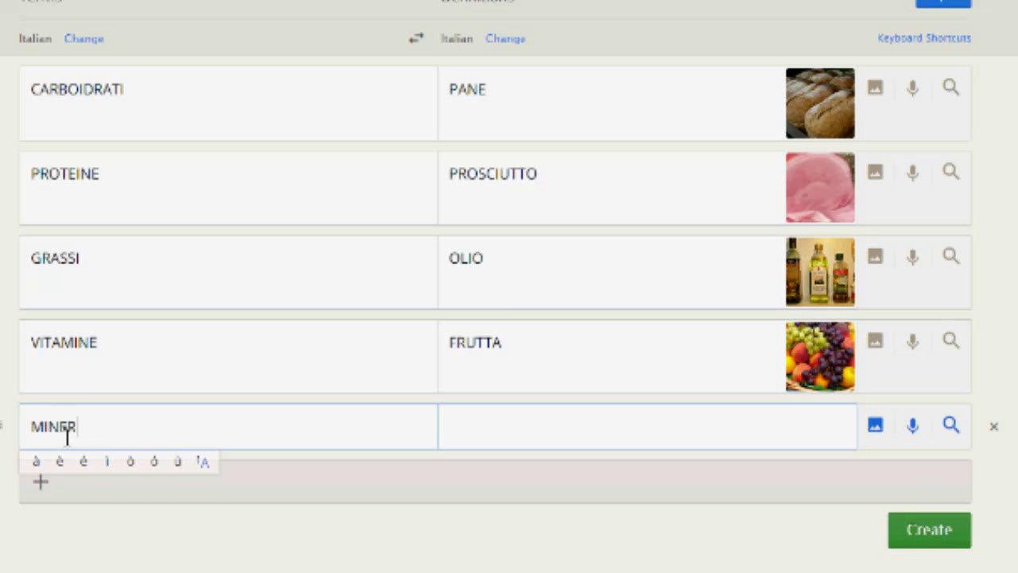
{"action": "key", "text": "ctrl+a"}
{"action": "key", "text": "Right"}
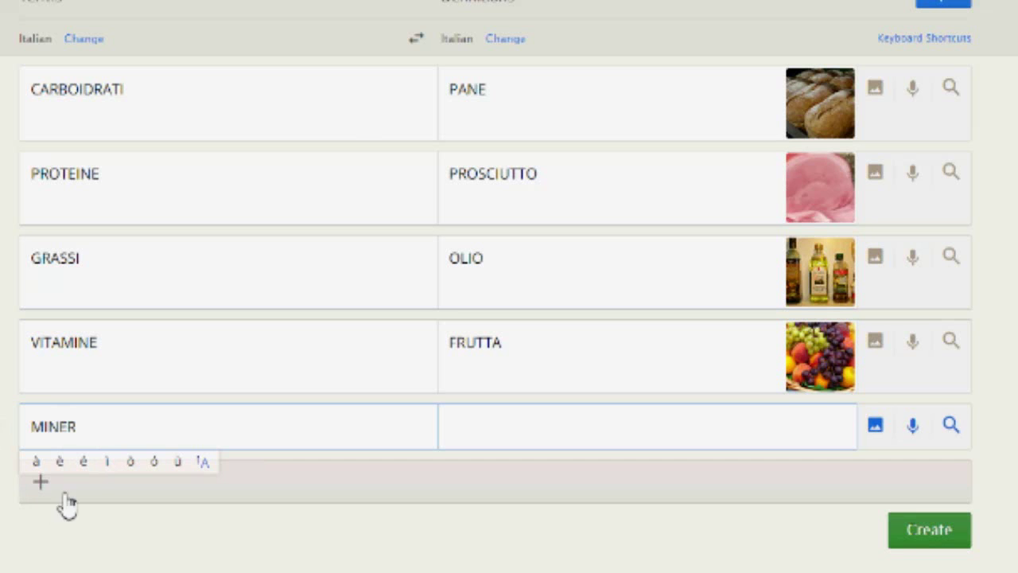
{"action": "left_click_drag", "start_coordinate": [90, 439], "coordinate": [33, 437]}
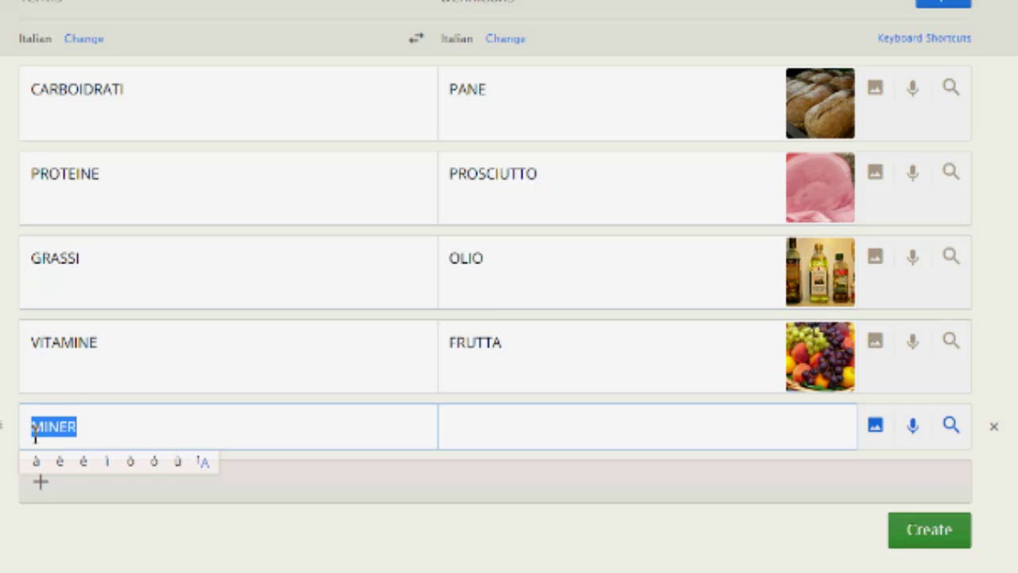
{"action": "key", "text": "BackSpace"}
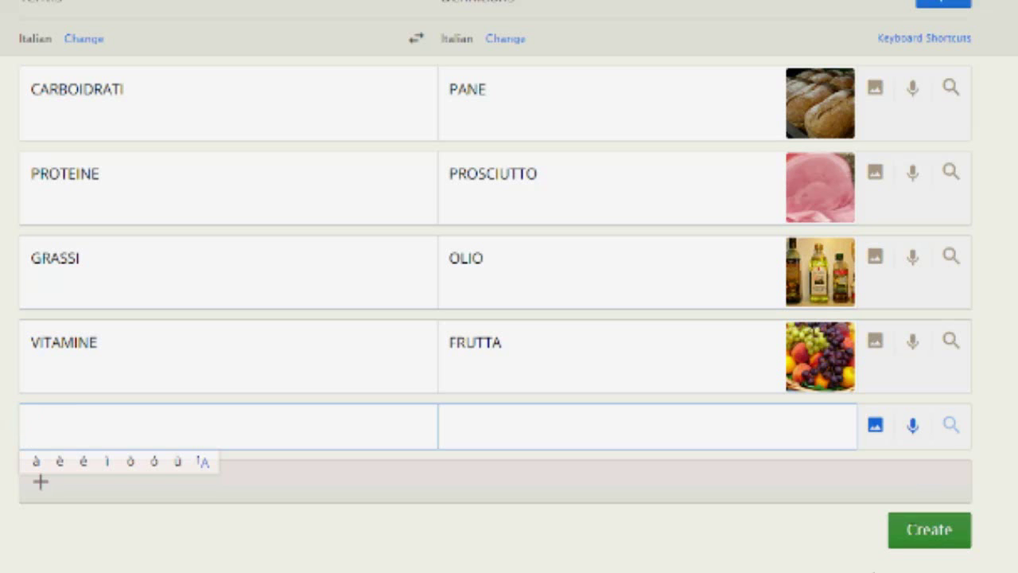
Save the Principi Nutritivi set and dismiss the sharing prompt
{"action": "left_click", "coordinate": [938, 532]}
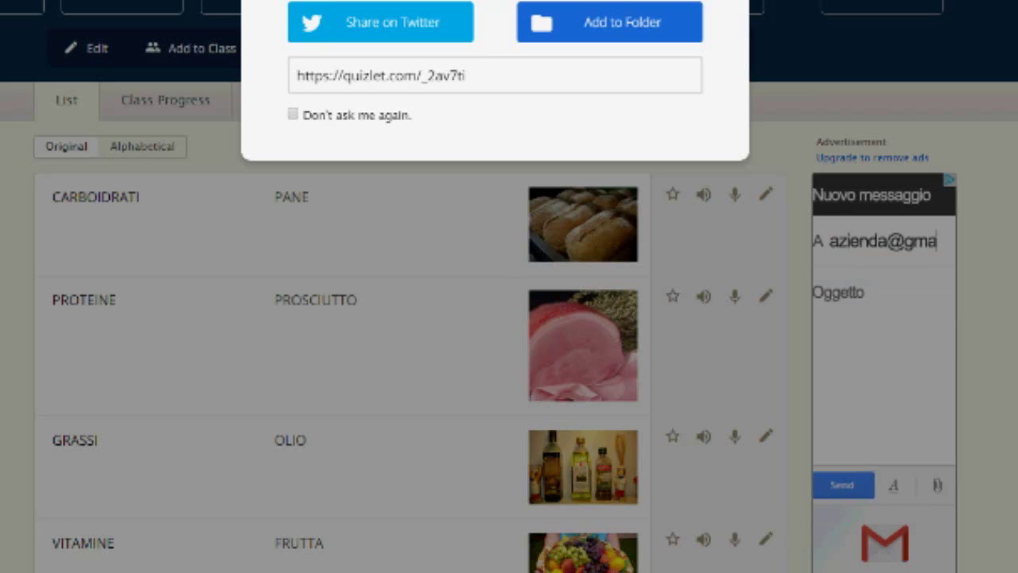
{"action": "left_click", "coordinate": [689, 493]}
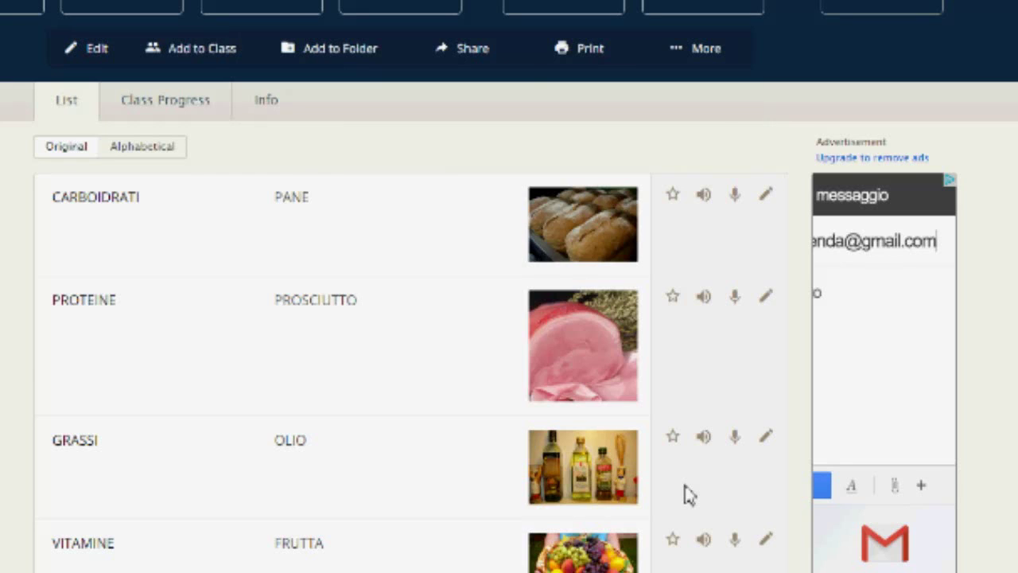
{"action": "scroll", "coordinate": [688, 493], "scroll_direction": "down", "scroll_amount": 3}
{"action": "scroll", "coordinate": [690, 482], "scroll_direction": "up", "scroll_amount": 1}
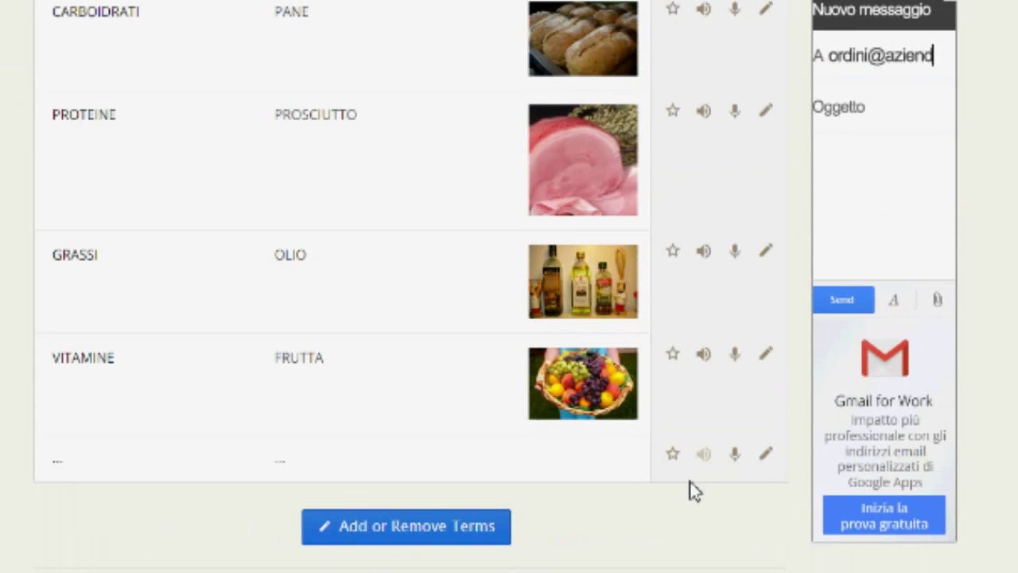
{"action": "scroll", "coordinate": [690, 491], "scroll_direction": "up", "scroll_amount": 1}
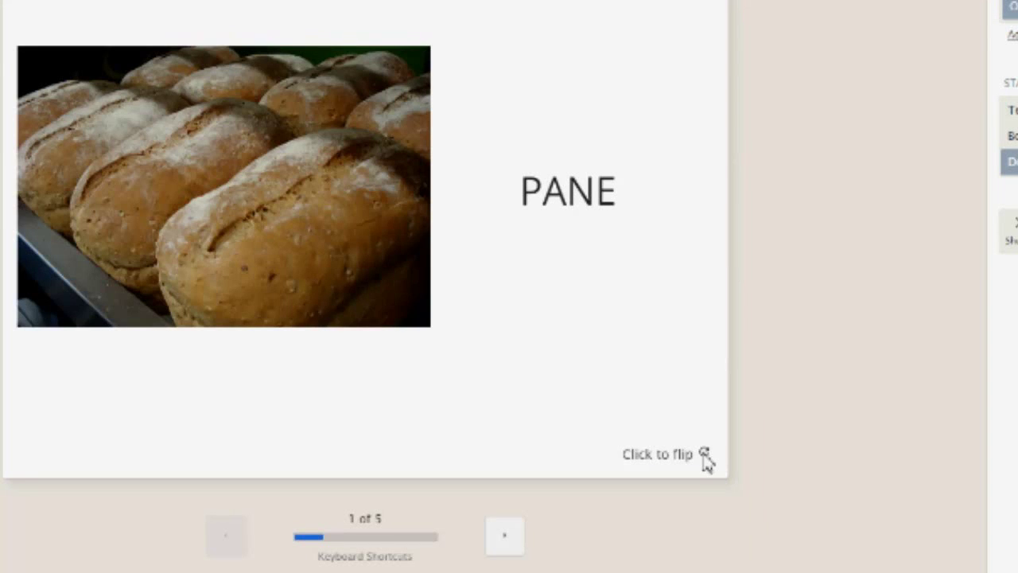
Flip the PANE flashcard to reveal CARBOIDRATI
{"action": "left_click", "coordinate": [704, 457]}
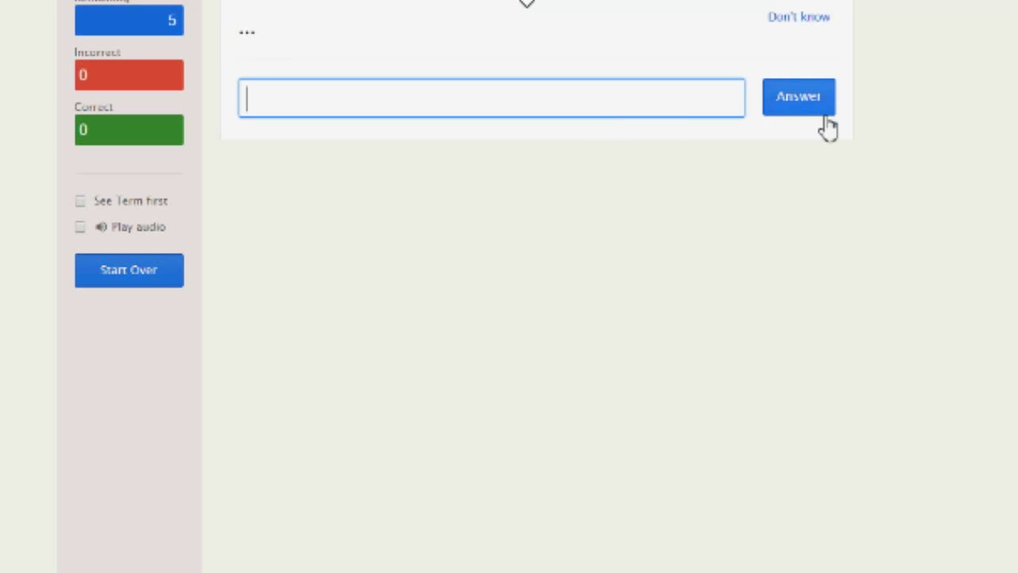
In Learn, answer FRUTTA with VITAMINE and OLIO with GRASSI
{"action": "left_click", "coordinate": [824, 26]}
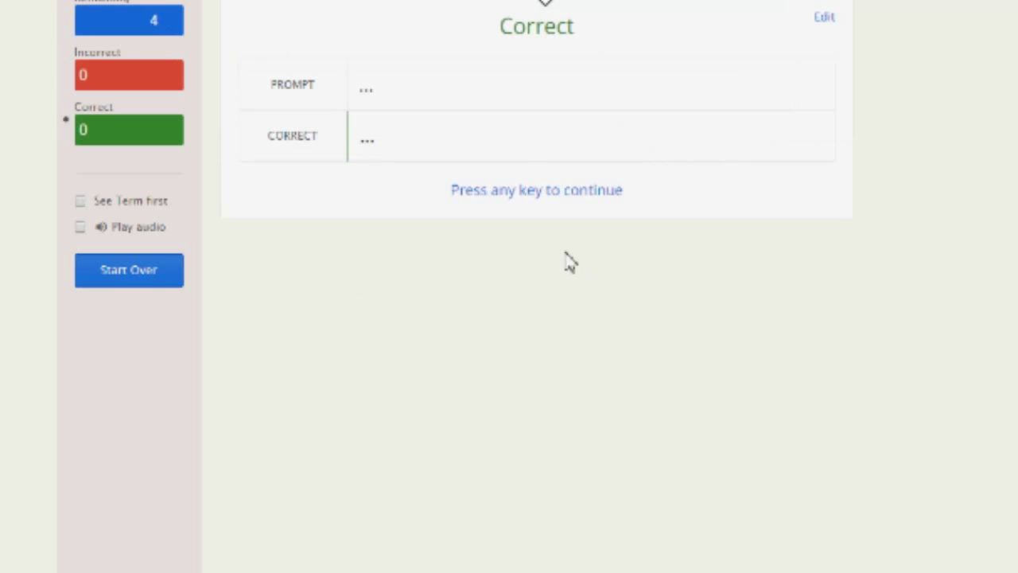
{"action": "left_click", "coordinate": [568, 195]}
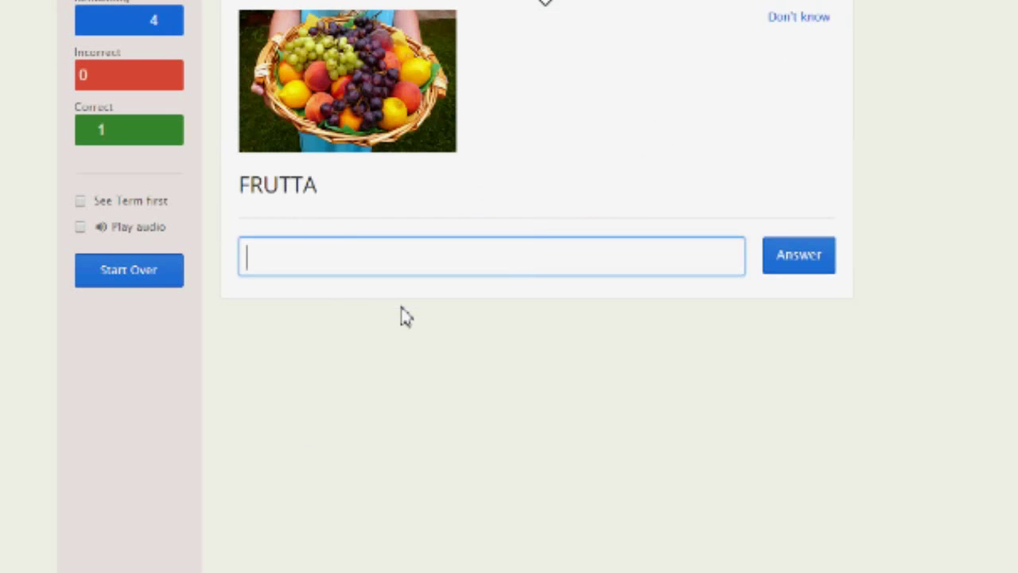
{"action": "type", "text": "VITAMINE"}
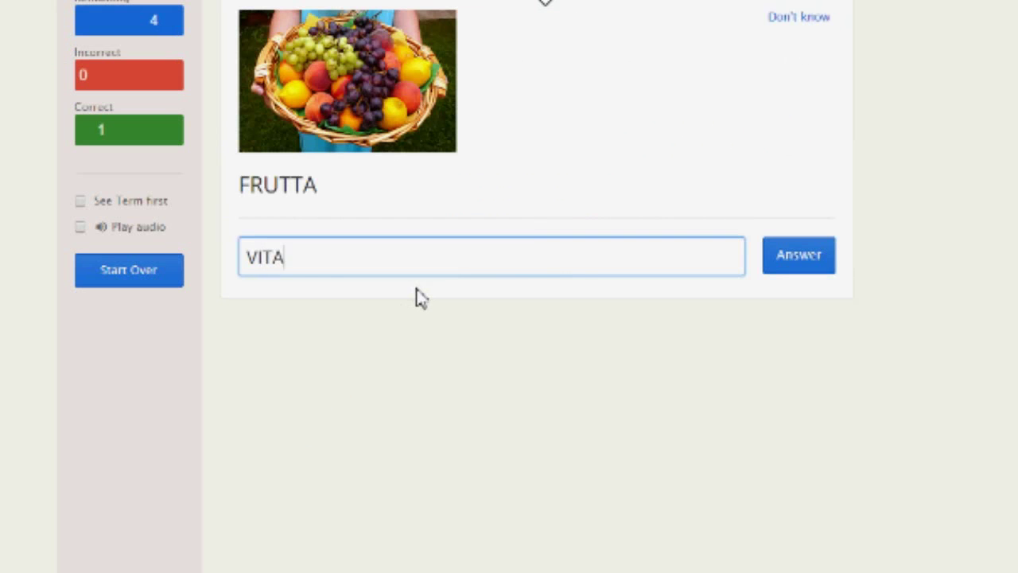
{"action": "left_click", "coordinate": [798, 261]}
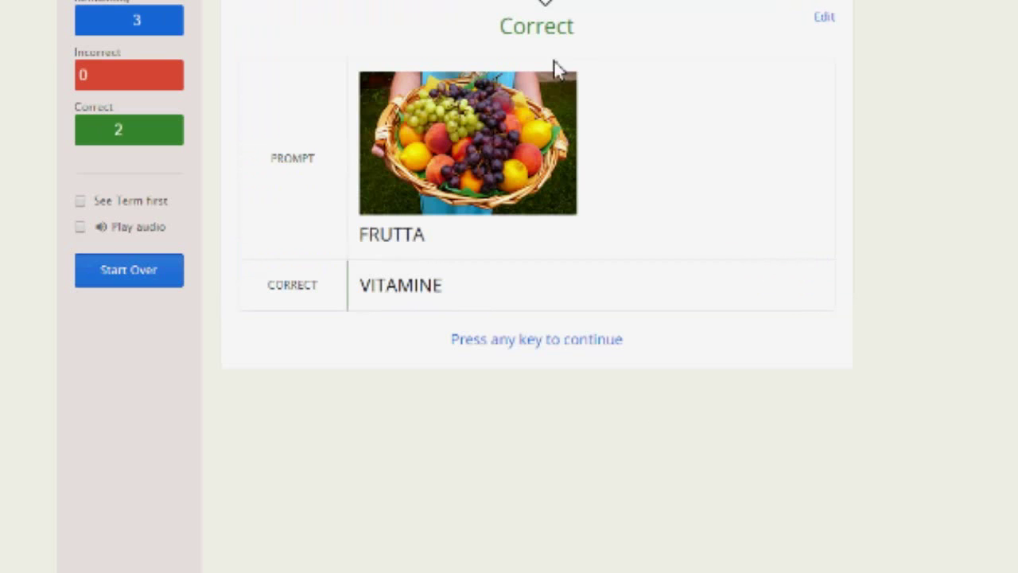
{"action": "left_click", "coordinate": [576, 344]}
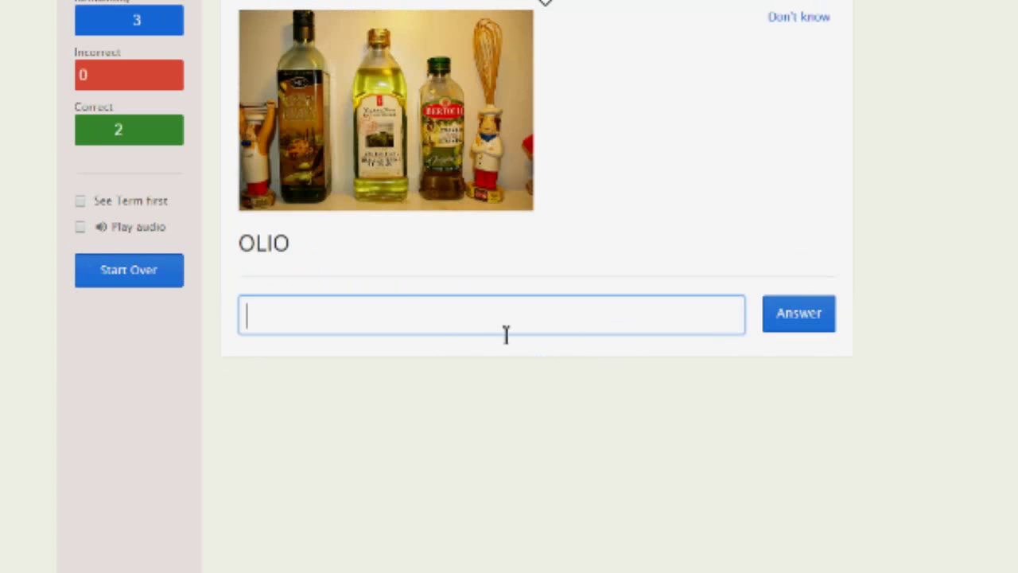
{"action": "type", "text": "GRASSI"}
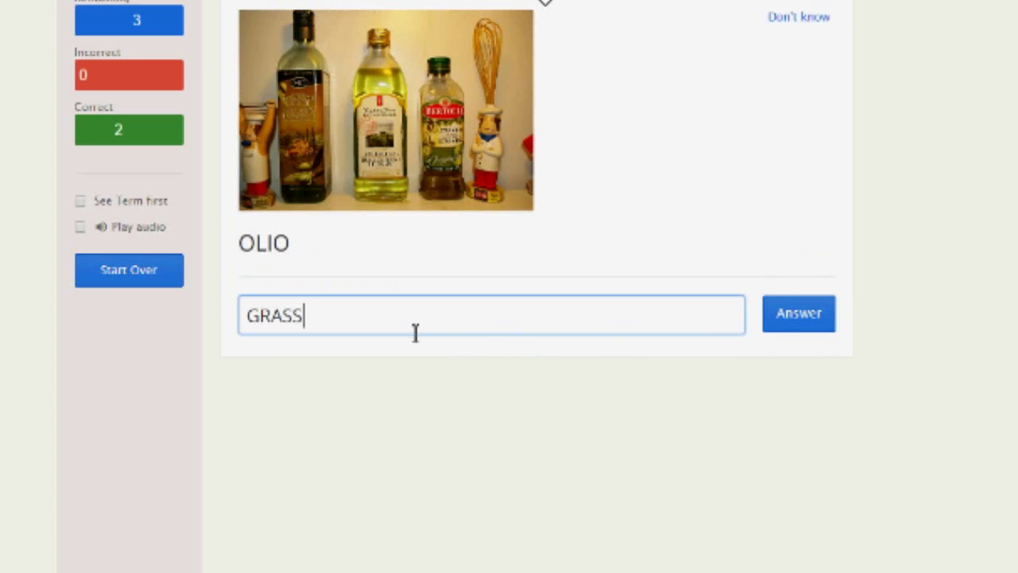
{"action": "left_click", "coordinate": [800, 318]}
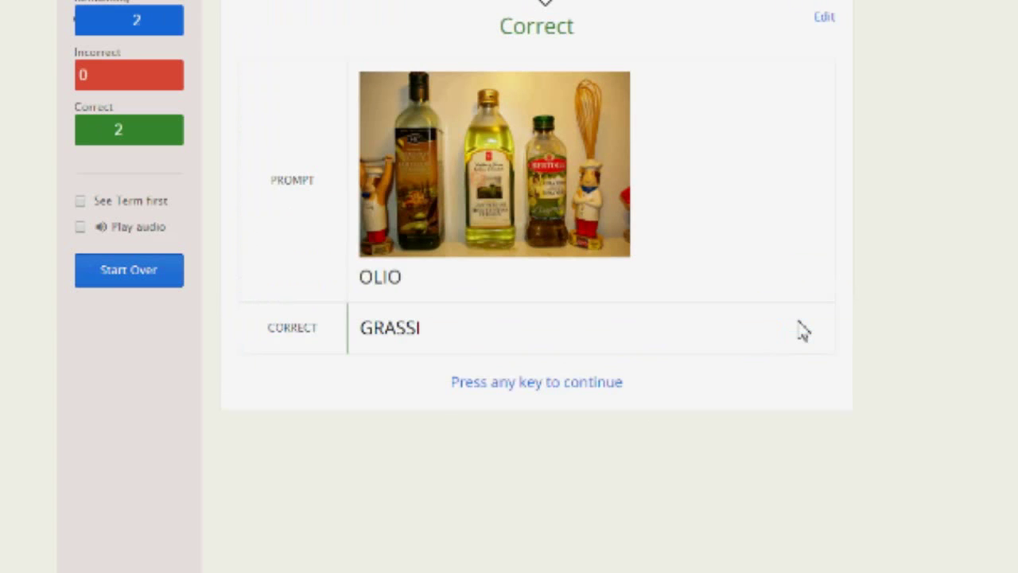
Answer PROSCIUTTO with PROTEINE and PANE with CARBOIDRATI to finish Learn
{"action": "left_click", "coordinate": [573, 125]}
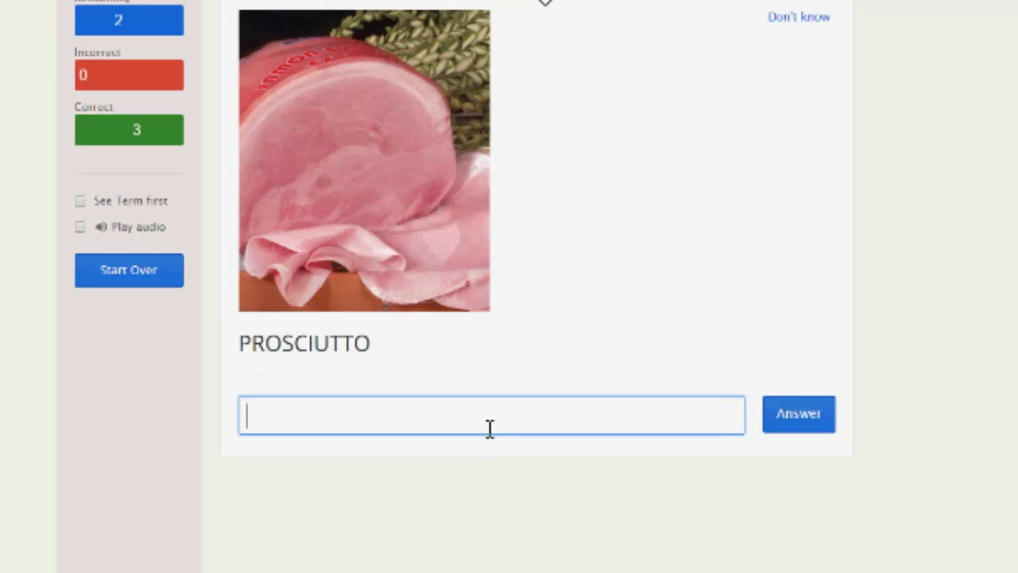
{"action": "type", "text": "PROTE"}
{"action": "type", "text": "INE"}
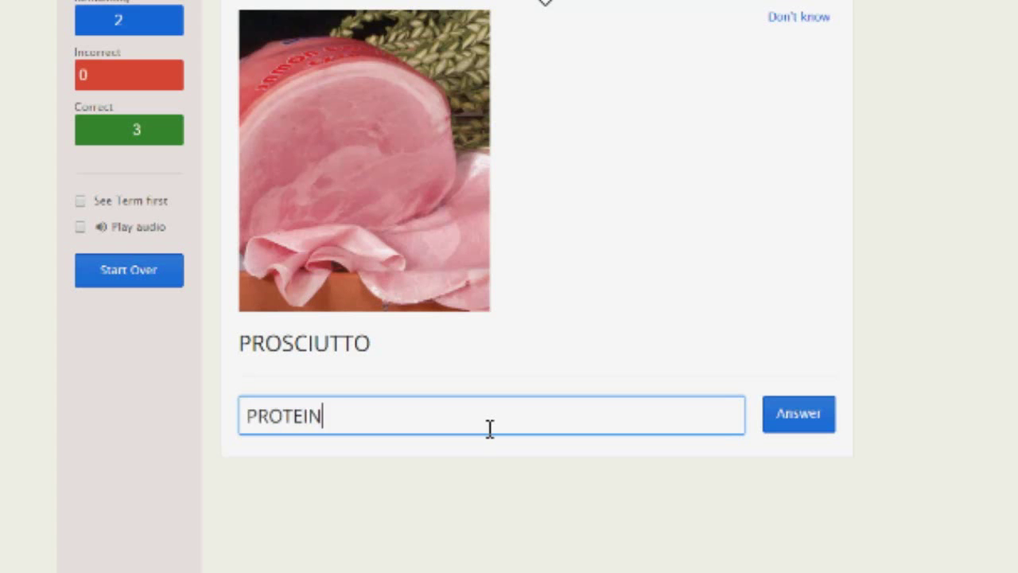
{"action": "left_click", "coordinate": [790, 423]}
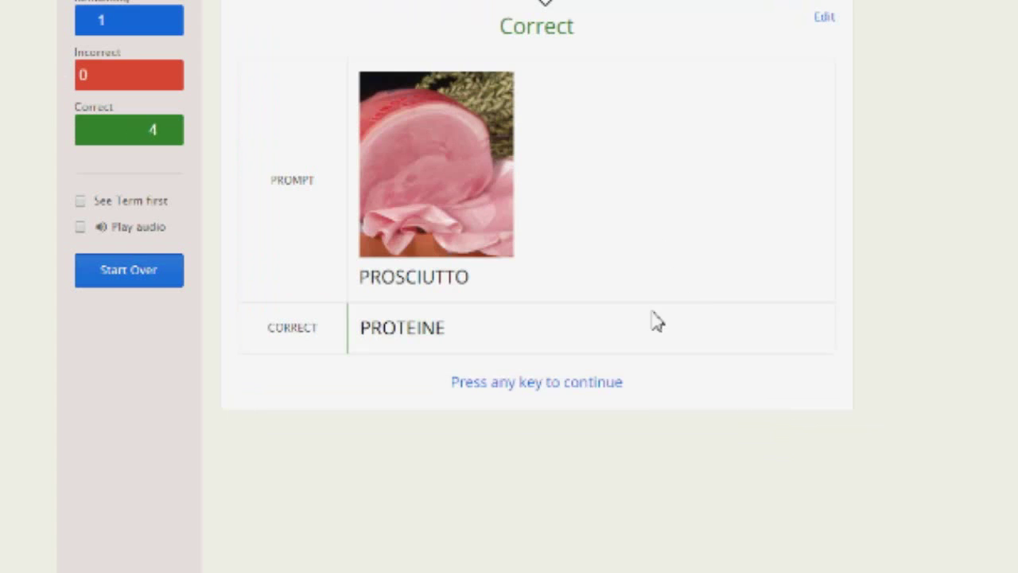
{"action": "left_click", "coordinate": [571, 385]}
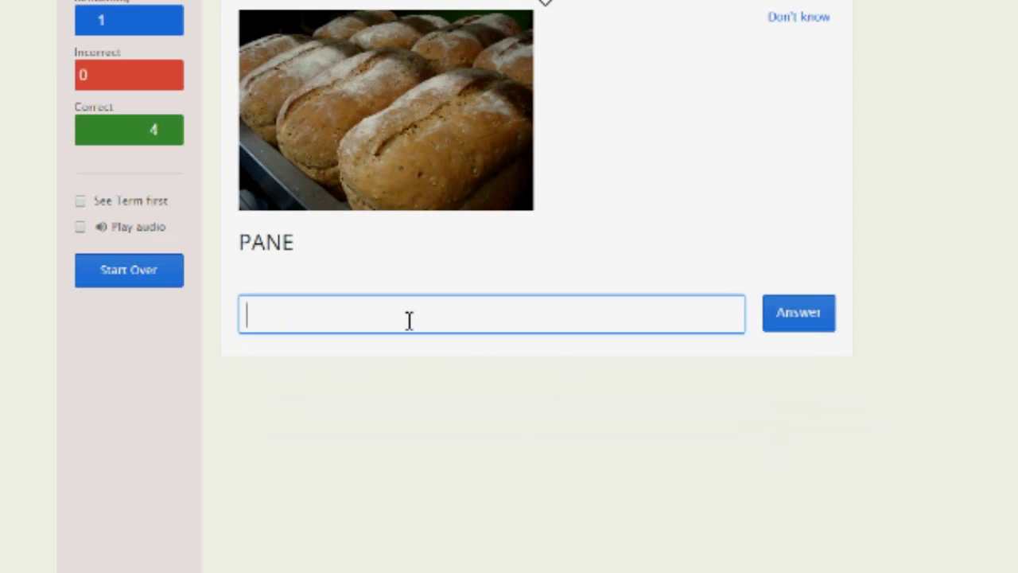
{"action": "type", "text": "CRBO"}
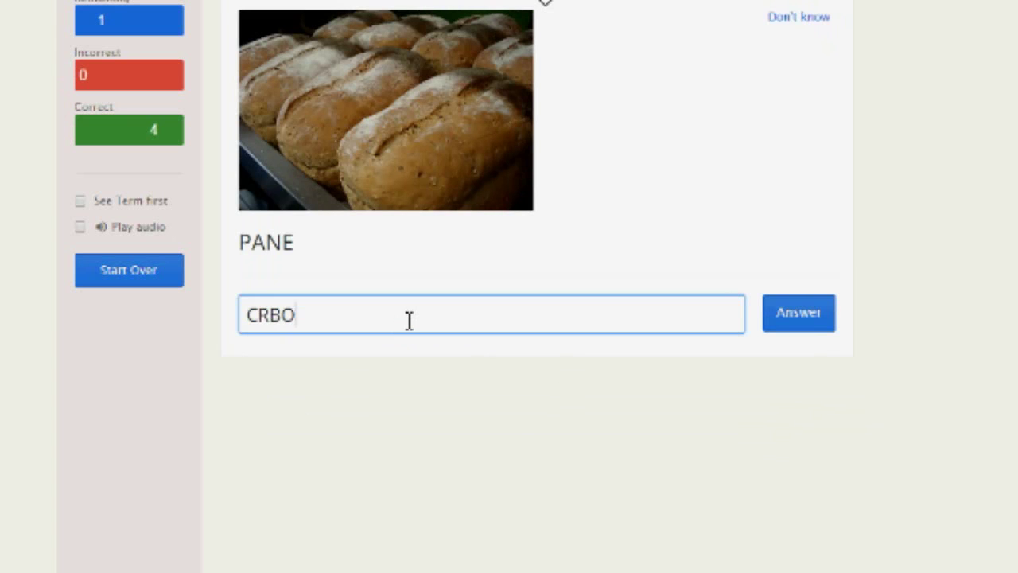
{"action": "type", "text": "IDRAT"}
{"action": "key", "text": "BackSpace"}
{"action": "key", "text": "BackSpace"}
{"action": "key", "text": "BackSpace"}
{"action": "key", "text": "BackSpace"}
{"action": "key", "text": "BackSpace"}
{"action": "key", "text": "BackSpace"}
{"action": "key", "text": "BackSpace"}
{"action": "key", "text": "BackSpace"}
{"action": "type", "text": "ARBOIDR"}
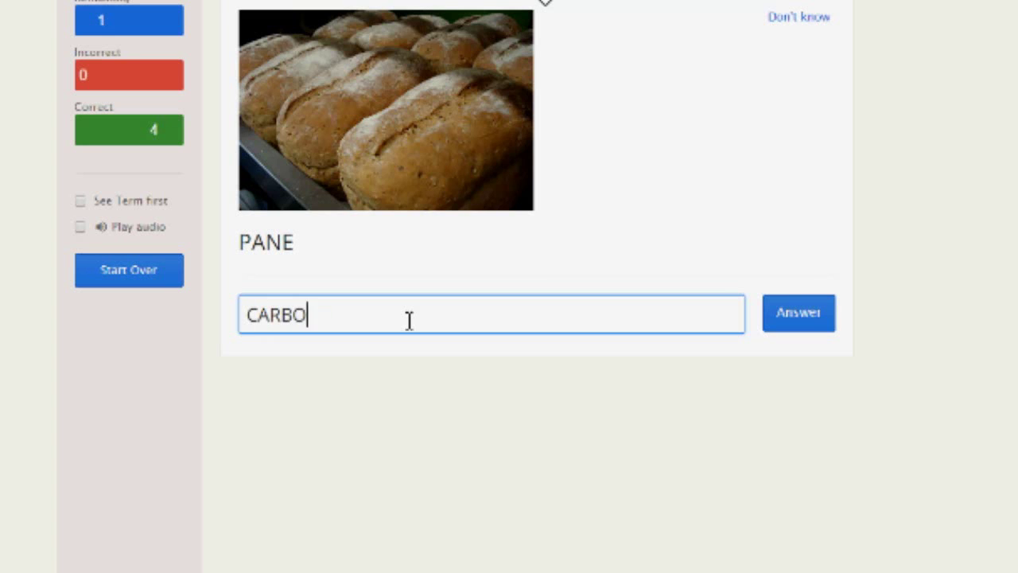
{"action": "type", "text": "ATI"}
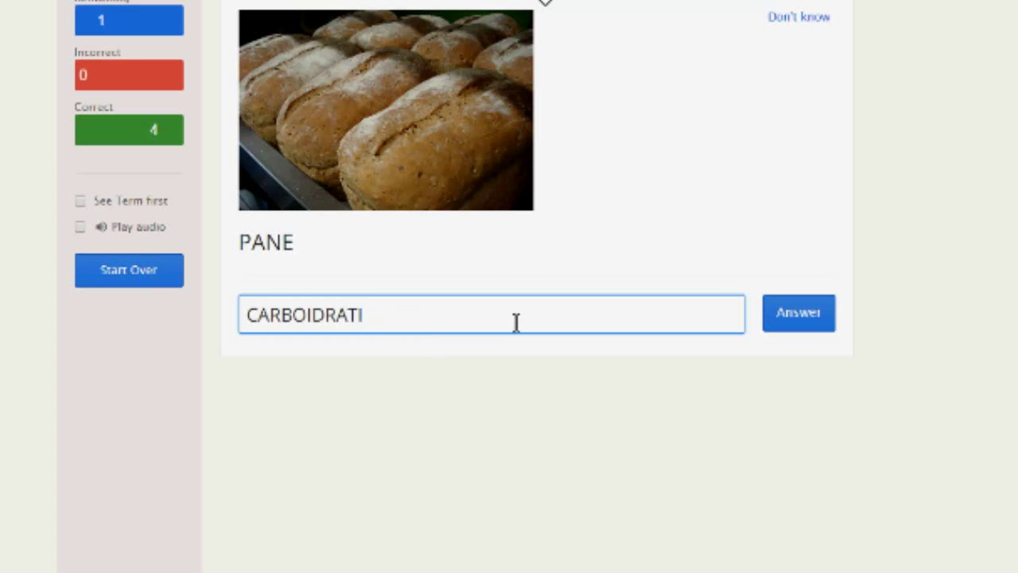
{"action": "left_click", "coordinate": [790, 312]}
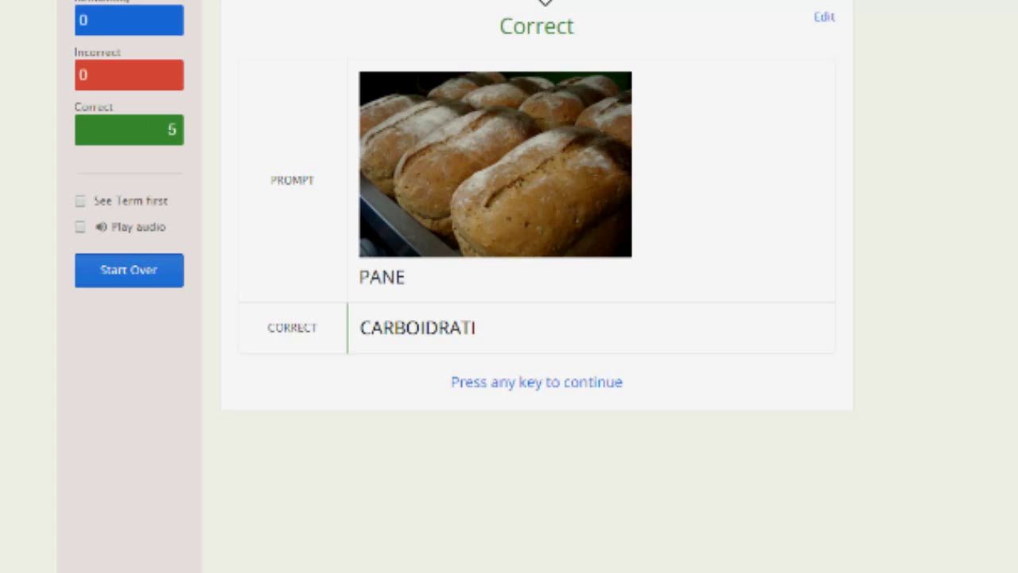
{"action": "key", "text": "Return"}
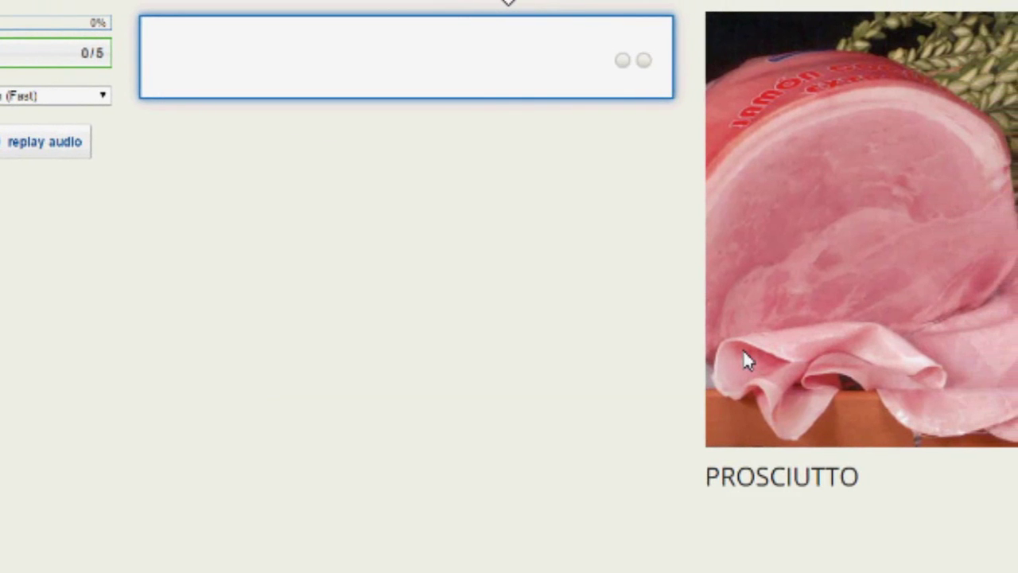
Spell PROTEINE for the PROSCIUTTO picture in Speller
{"action": "type", "text": "PROT"}
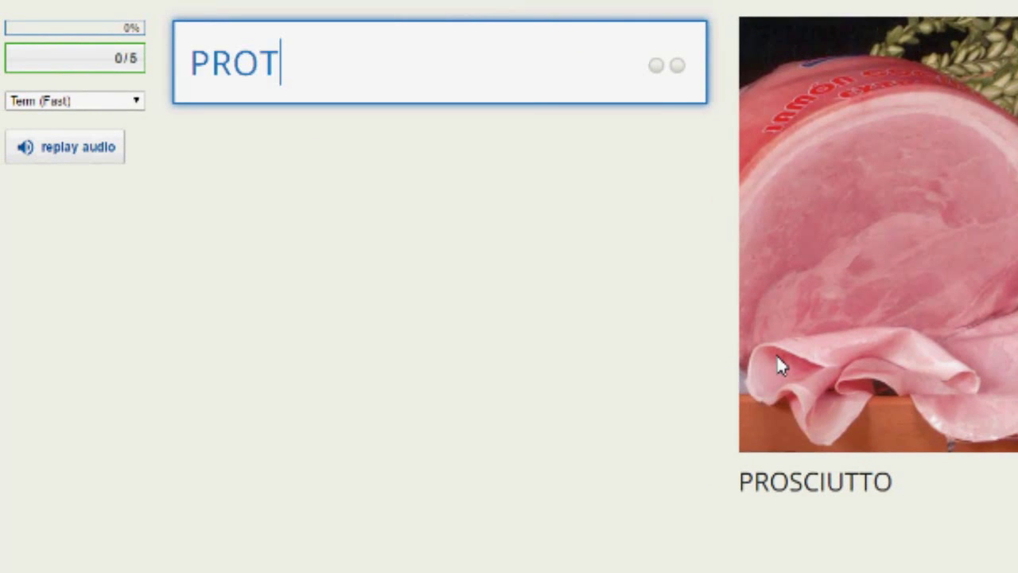
{"action": "type", "text": "EINE"}
{"action": "key", "text": "Return"}
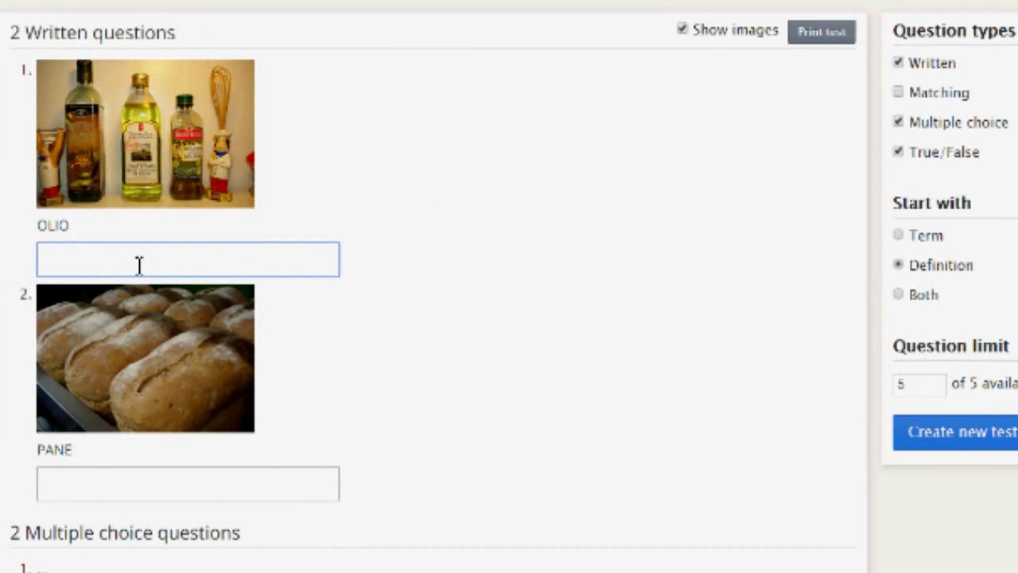
Answer the OLIO test question with GRASSI and look over the remaining questions
{"action": "type", "text": "GRASSI"}
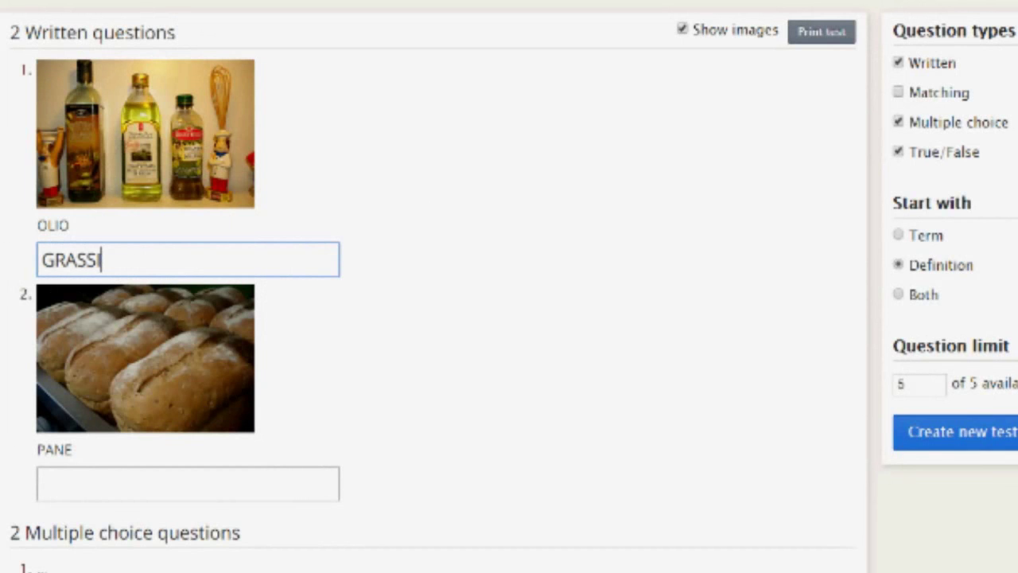
{"action": "scroll", "coordinate": [83, 564], "scroll_direction": "down", "scroll_amount": 4}
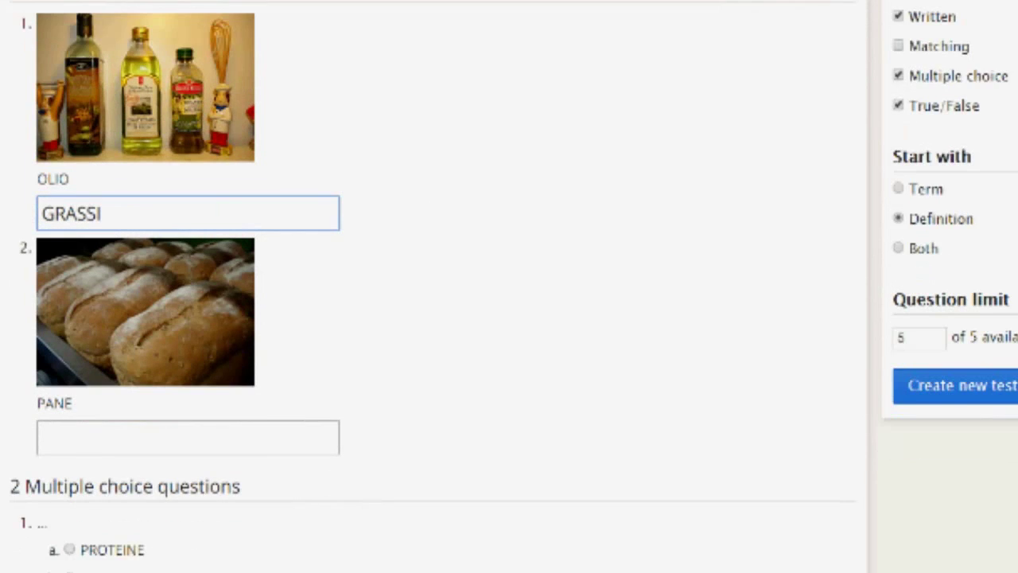
{"action": "scroll", "coordinate": [429, 318], "scroll_direction": "down", "scroll_amount": 5}
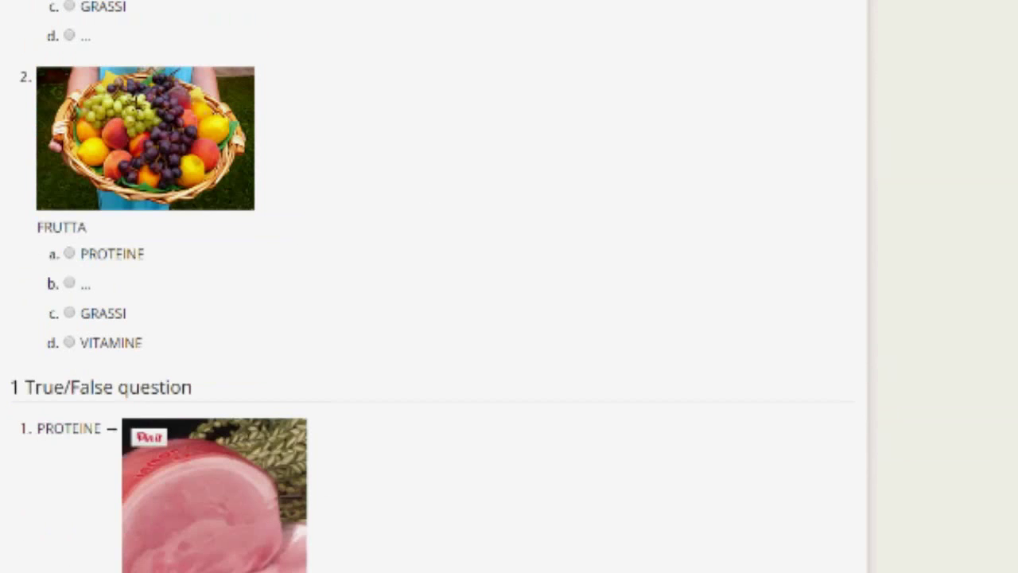
{"action": "scroll", "coordinate": [429, 319], "scroll_direction": "up", "scroll_amount": 3}
{"action": "scroll", "coordinate": [430, 318], "scroll_direction": "up", "scroll_amount": 1}
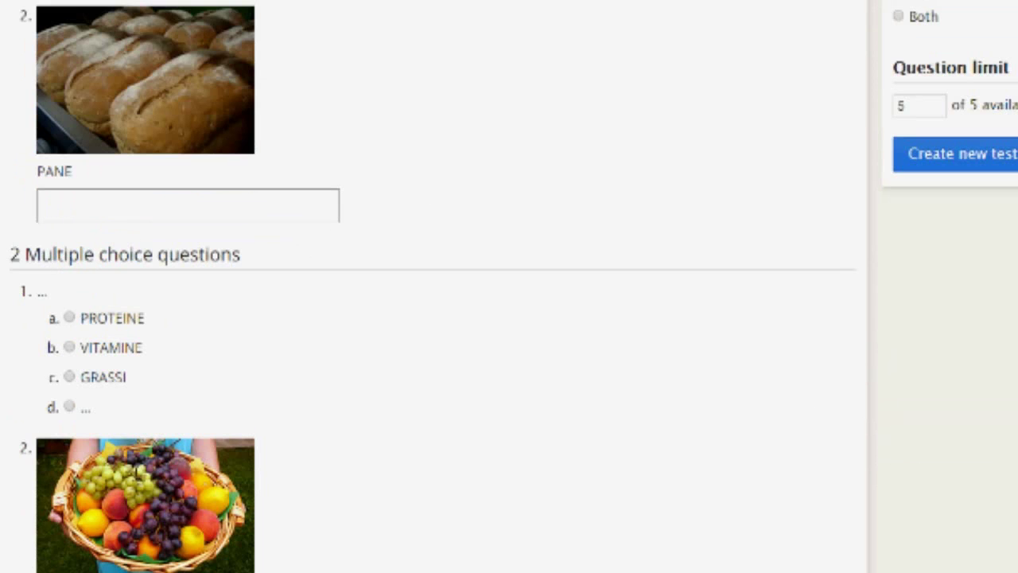
{"action": "scroll", "coordinate": [430, 319], "scroll_direction": "up", "scroll_amount": 2}
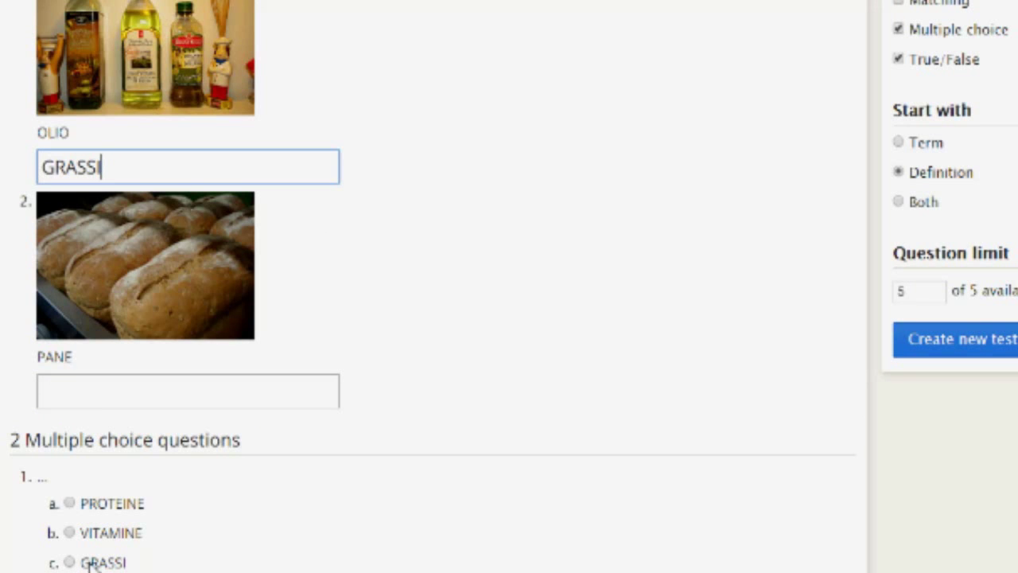
{"action": "scroll", "coordinate": [91, 557], "scroll_direction": "up", "scroll_amount": 1}
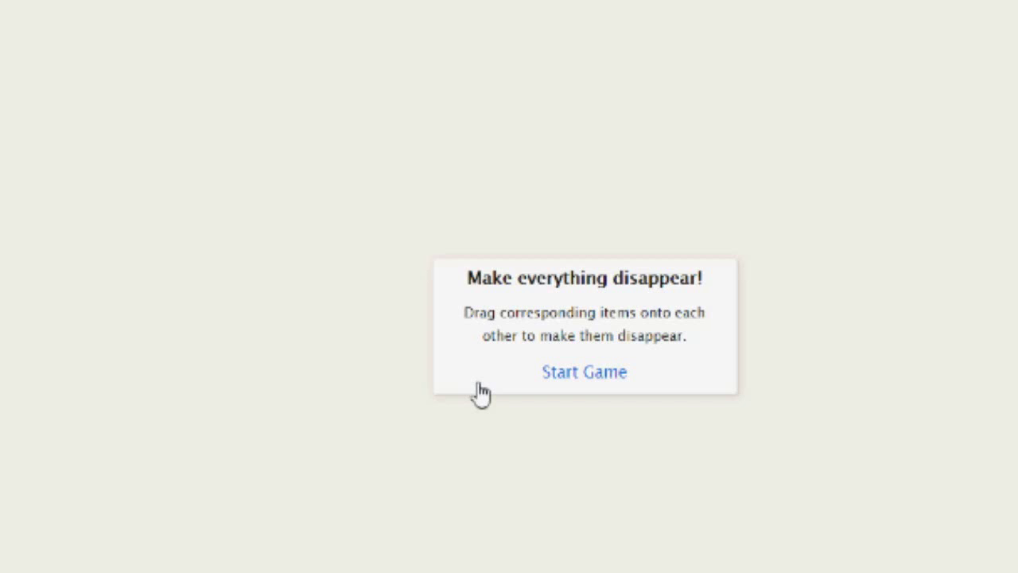
Play Scatter, matching VITAMINE, GRASSI, CARBOIDRATI and PROTEINE to their food pictures
{"action": "left_click", "coordinate": [590, 386]}
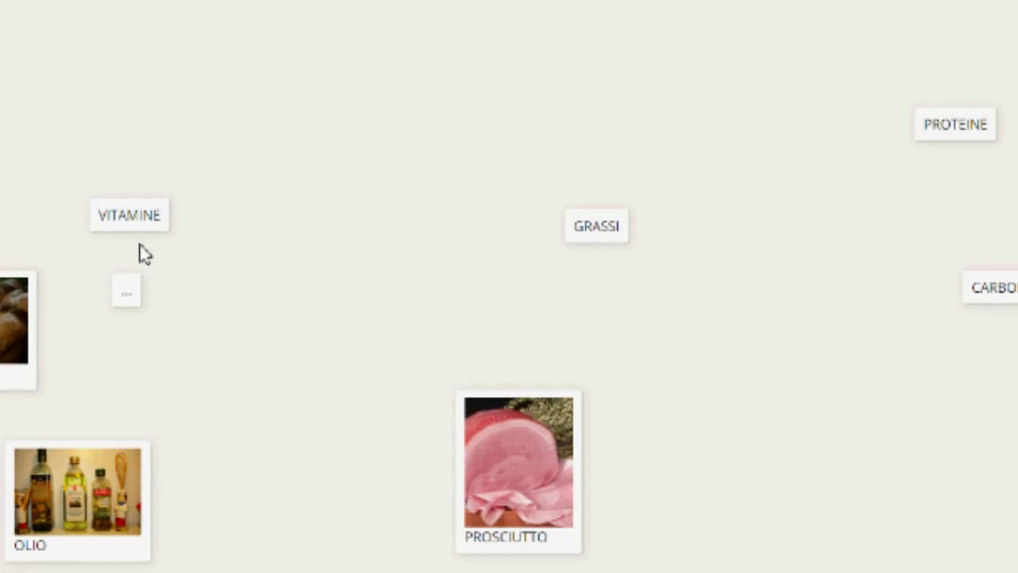
{"action": "left_click_drag", "start_coordinate": [146, 231], "coordinate": [16, 557]}
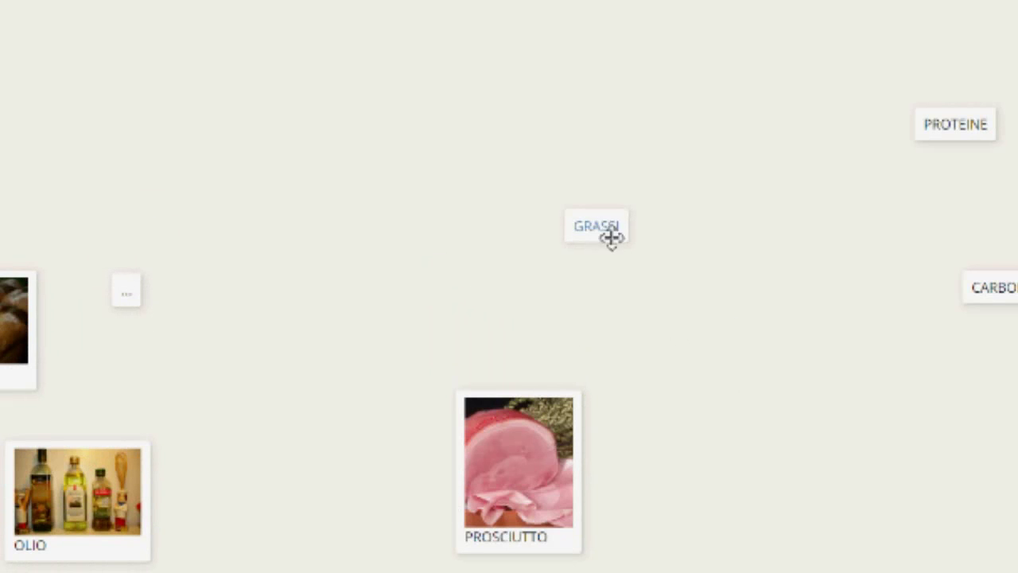
{"action": "left_click_drag", "start_coordinate": [552, 419], "coordinate": [567, 352]}
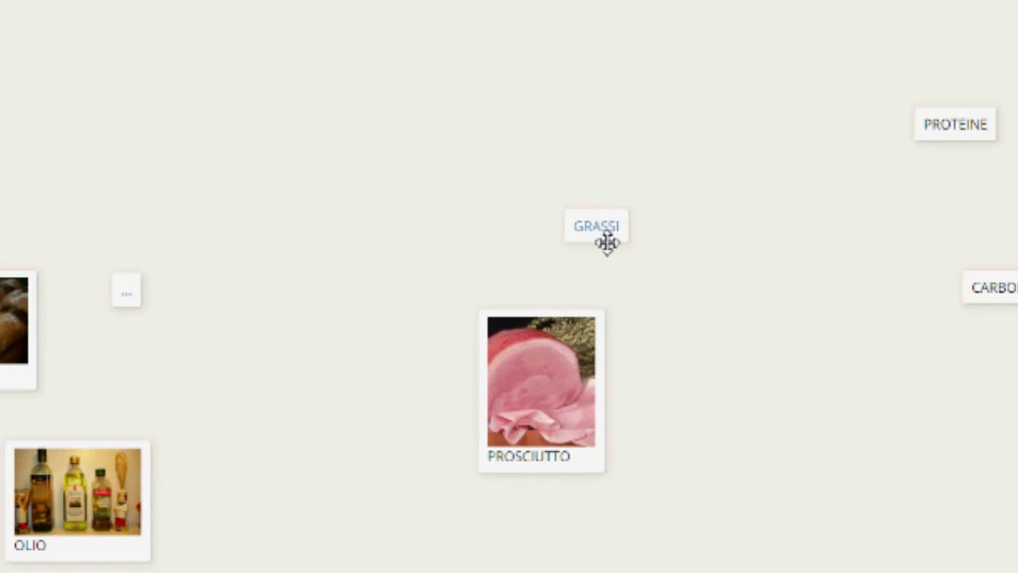
{"action": "left_click_drag", "start_coordinate": [608, 240], "coordinate": [746, 232]}
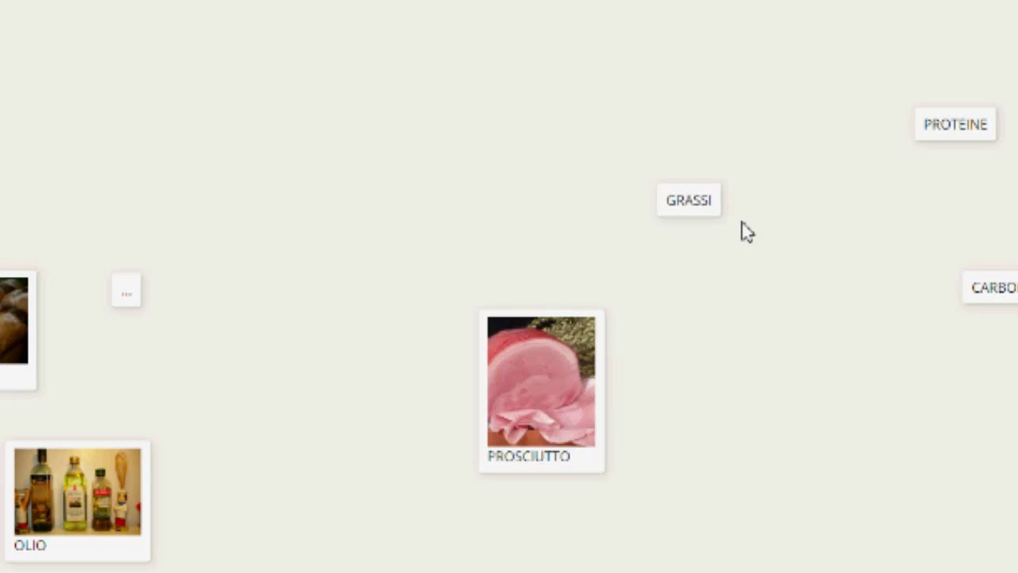
{"action": "left_click_drag", "start_coordinate": [709, 199], "coordinate": [84, 484]}
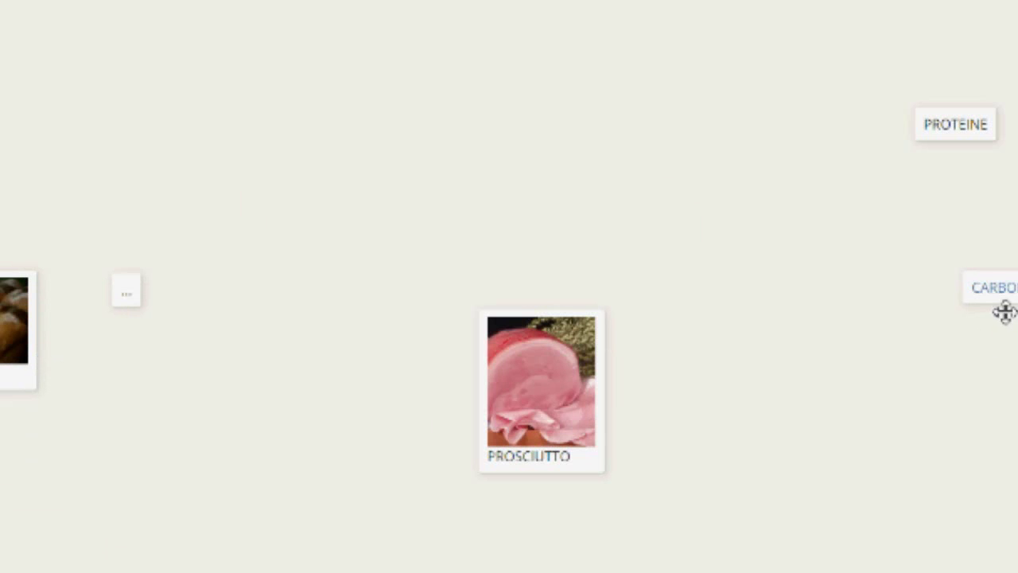
{"action": "left_click_drag", "start_coordinate": [1007, 302], "coordinate": [1017, 303]}
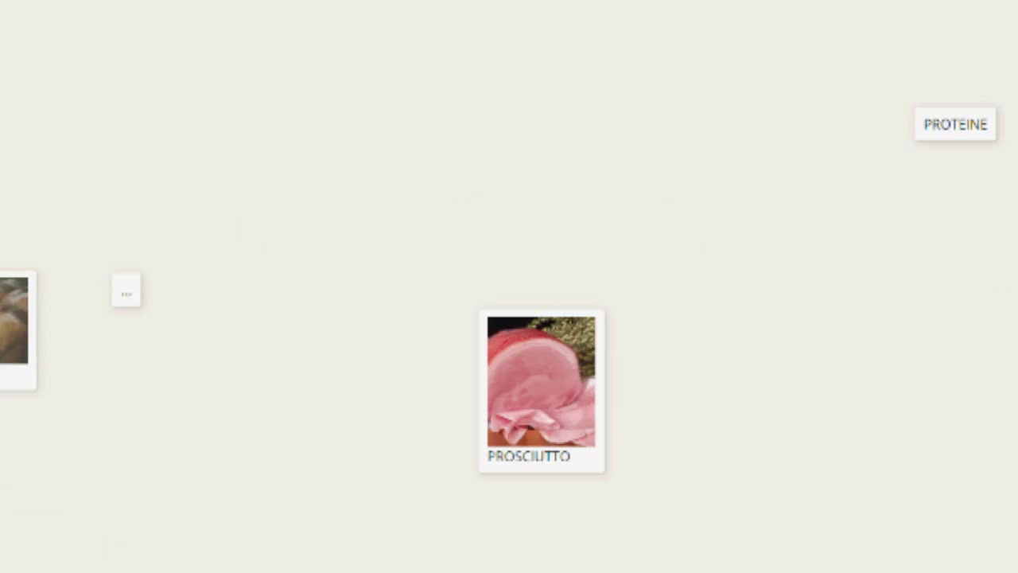
{"action": "left_click_drag", "start_coordinate": [991, 141], "coordinate": [561, 422]}
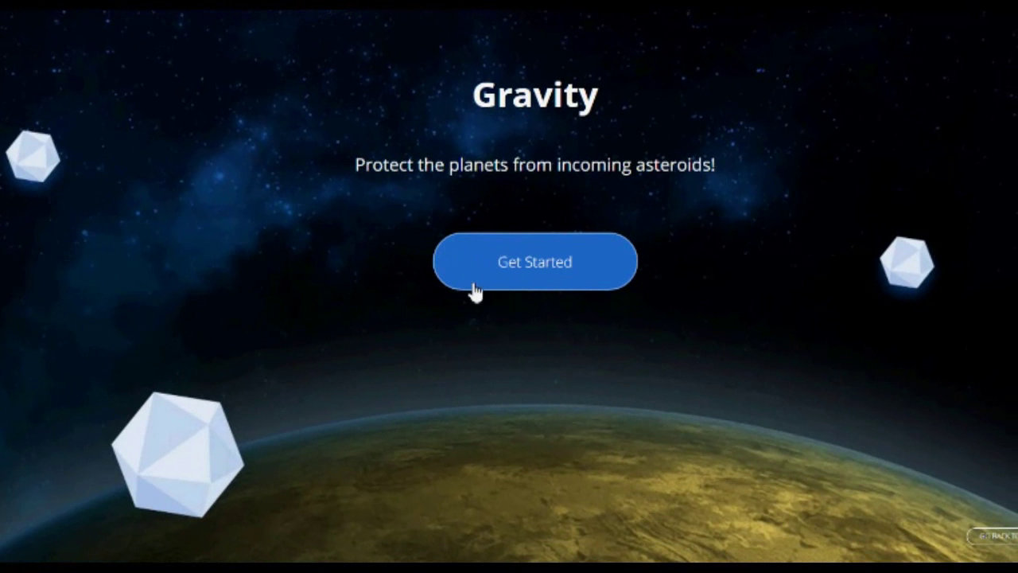
Set Gravity difficulty to EASY and start the game
{"action": "left_click", "coordinate": [545, 274]}
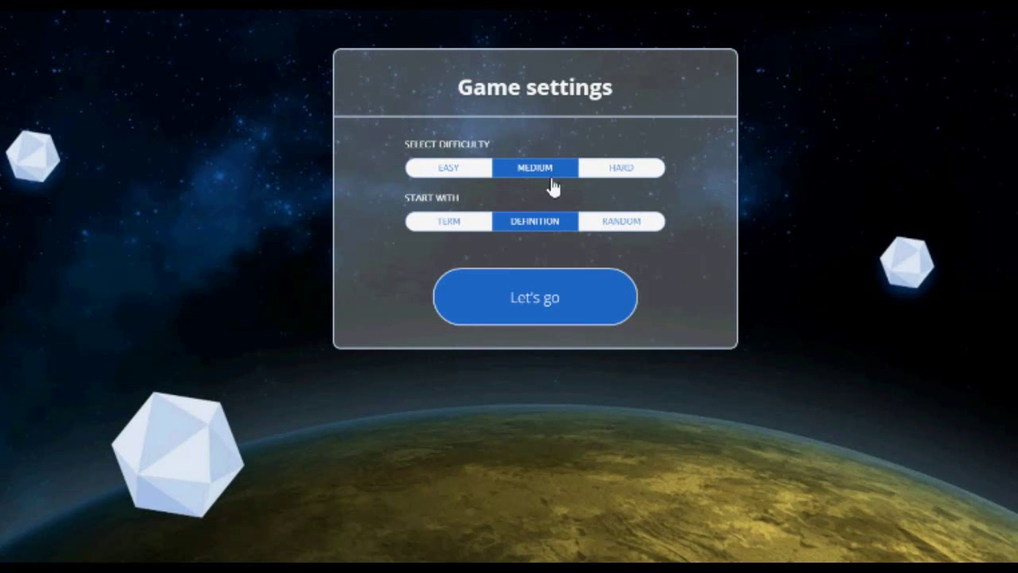
{"action": "left_click", "coordinate": [449, 172]}
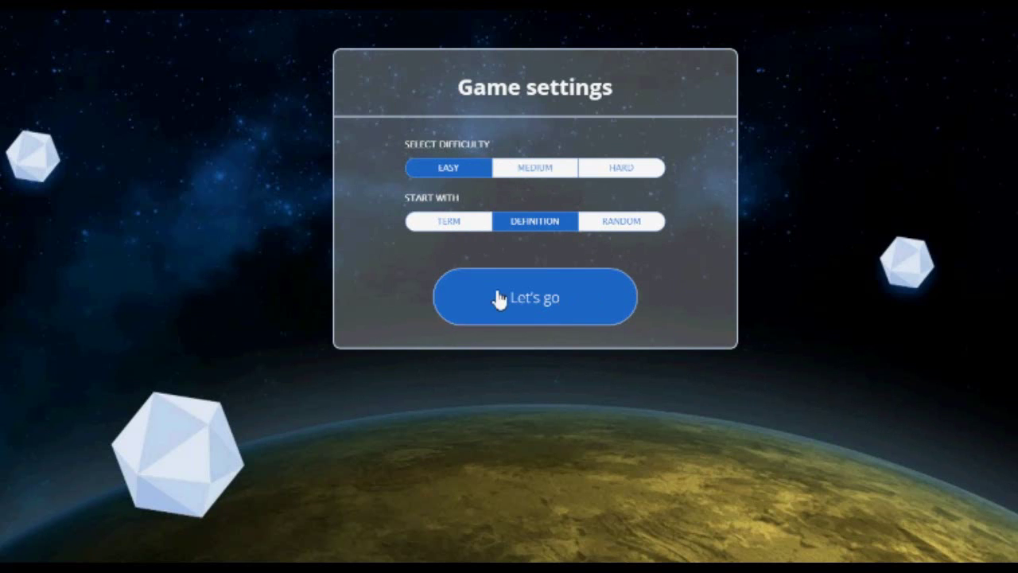
{"action": "left_click", "coordinate": [527, 302]}
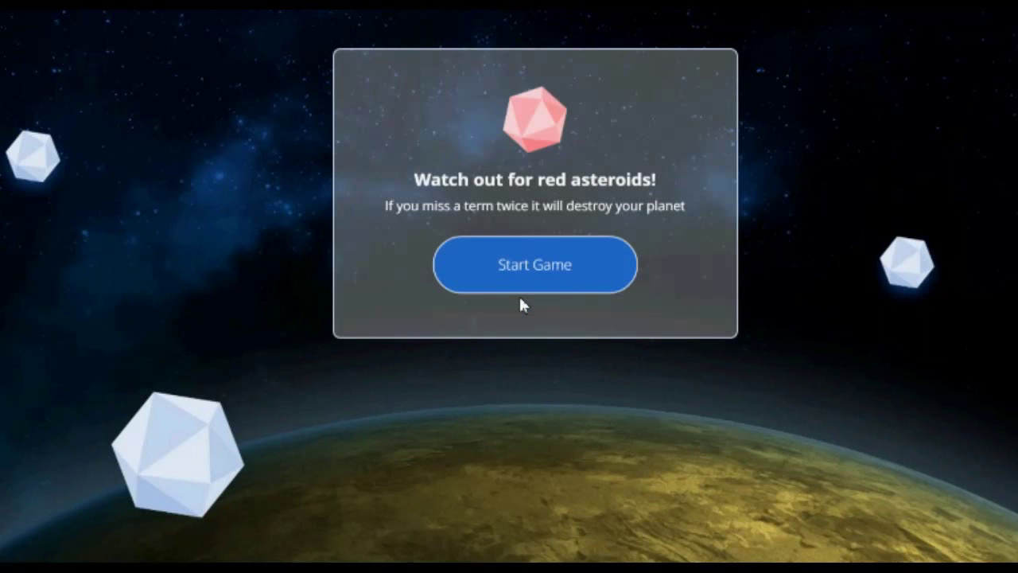
{"action": "left_click", "coordinate": [545, 271]}
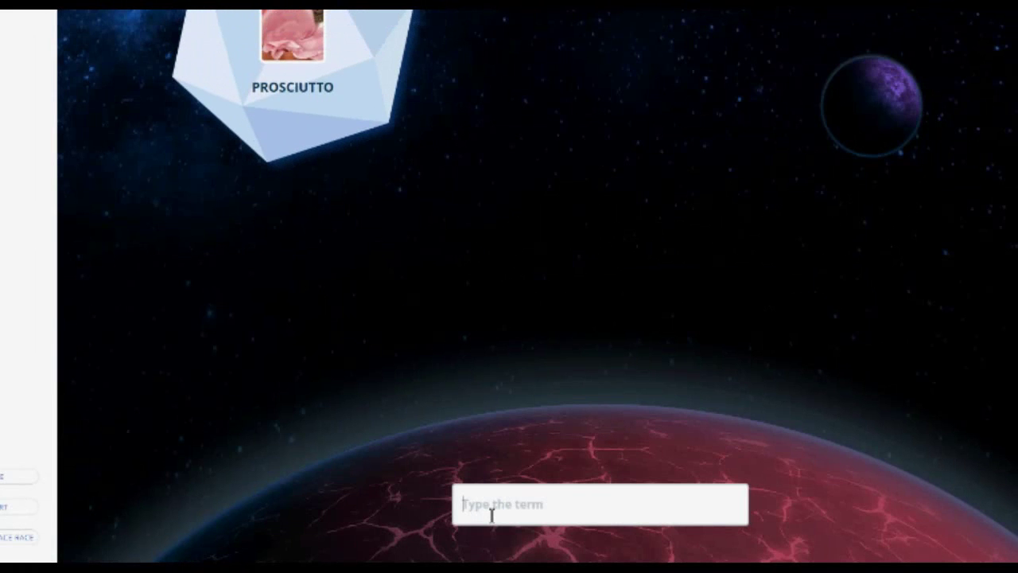
Answer PROSCIUTTO with PROTEINE, then copy the correct answer CARBOIDRATI for PANE
{"action": "type", "text": "P"}
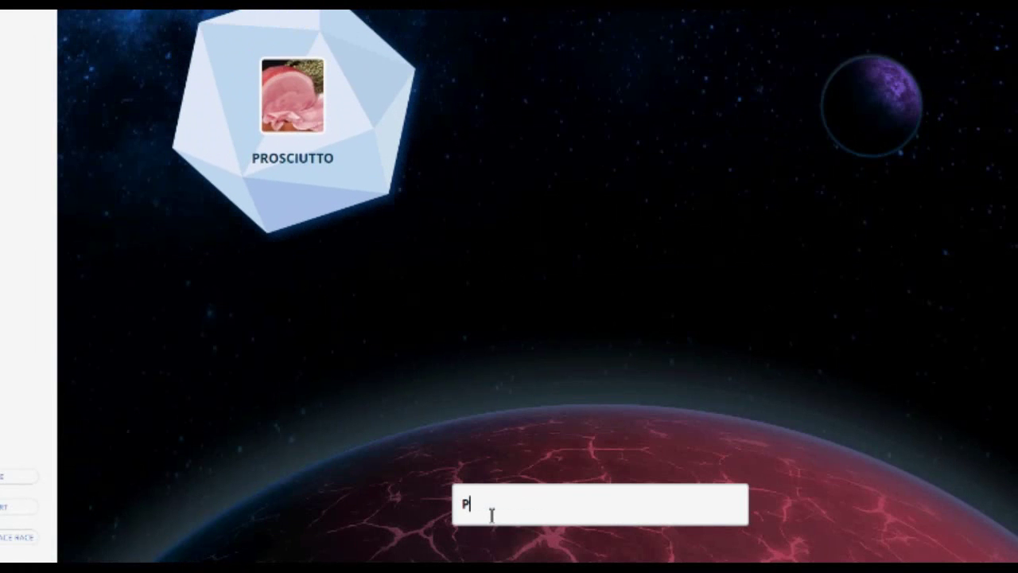
{"action": "type", "text": "ROTEINE"}
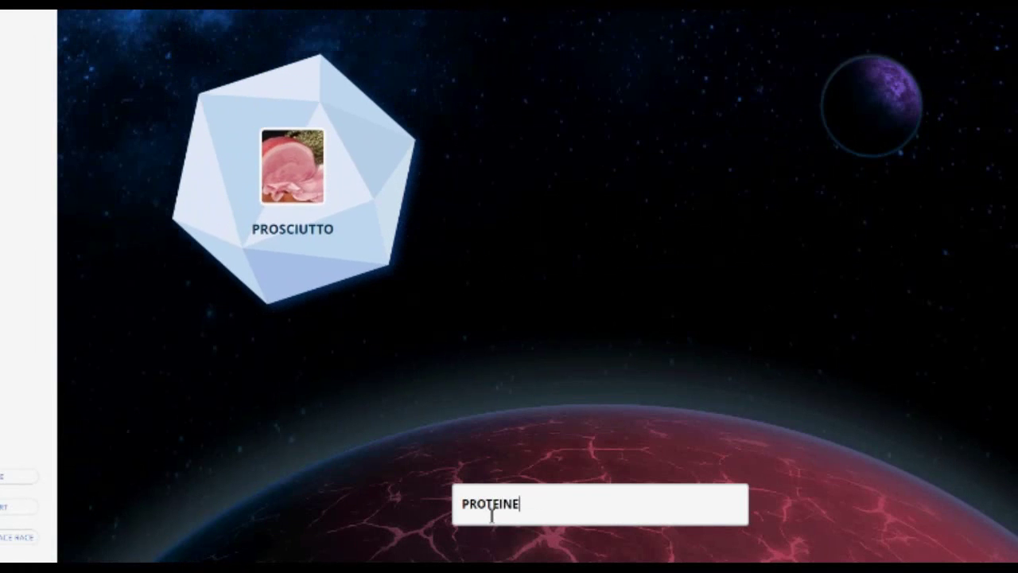
{"action": "key", "text": "Return"}
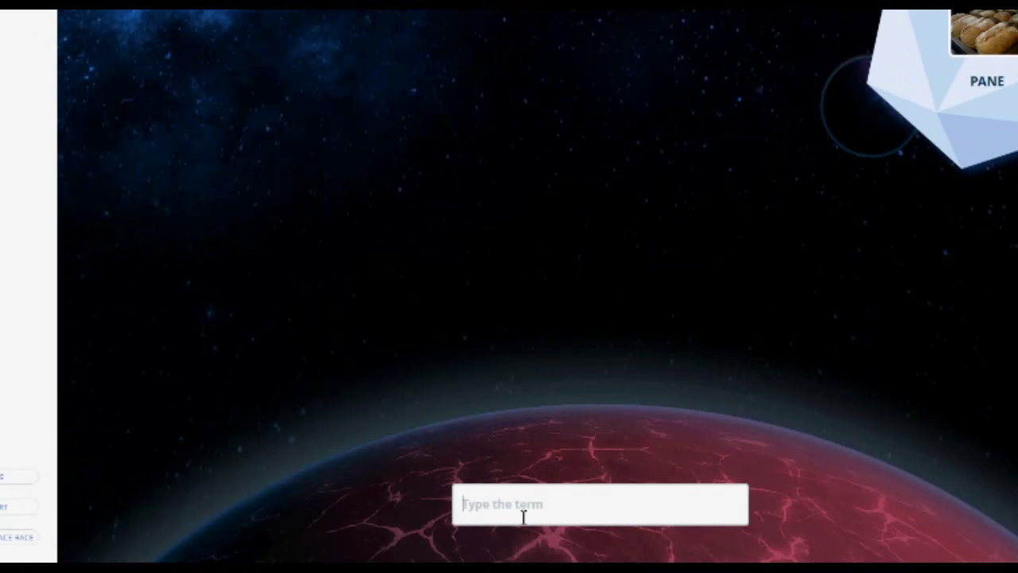
{"action": "type", "text": "NN"}
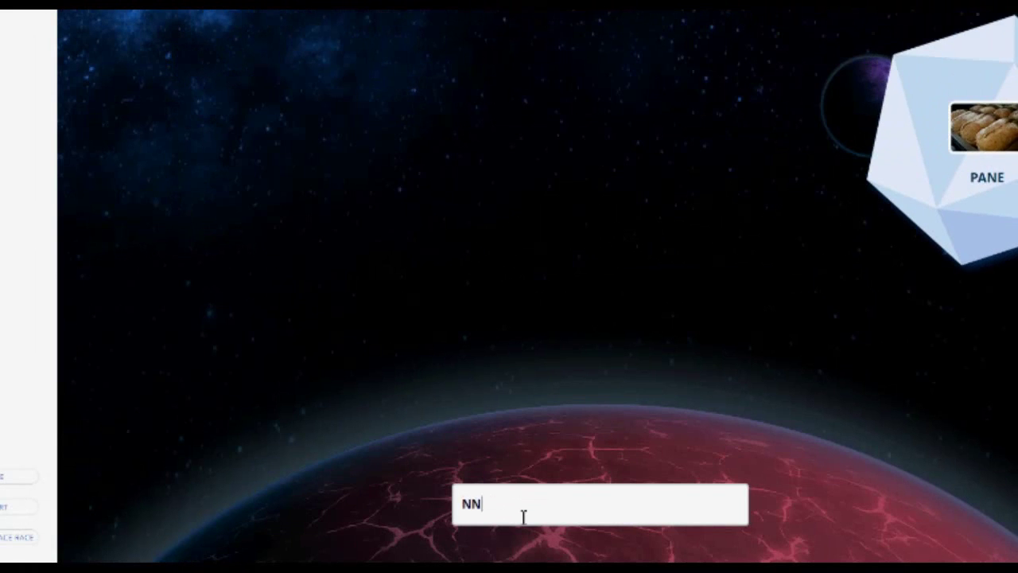
{"action": "type", "text": "NN"}
{"action": "key", "text": "Return"}
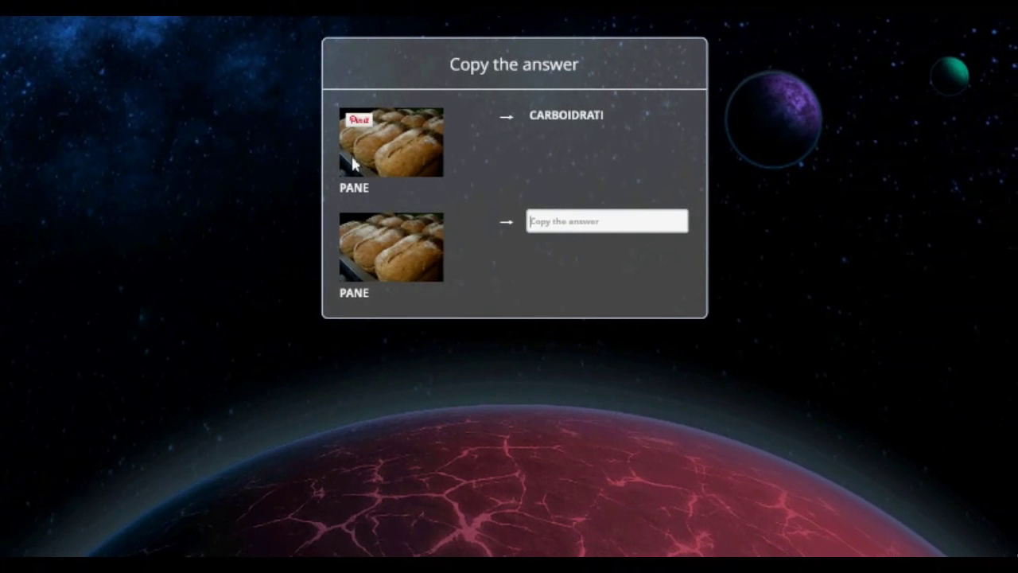
{"action": "left_click", "coordinate": [564, 229]}
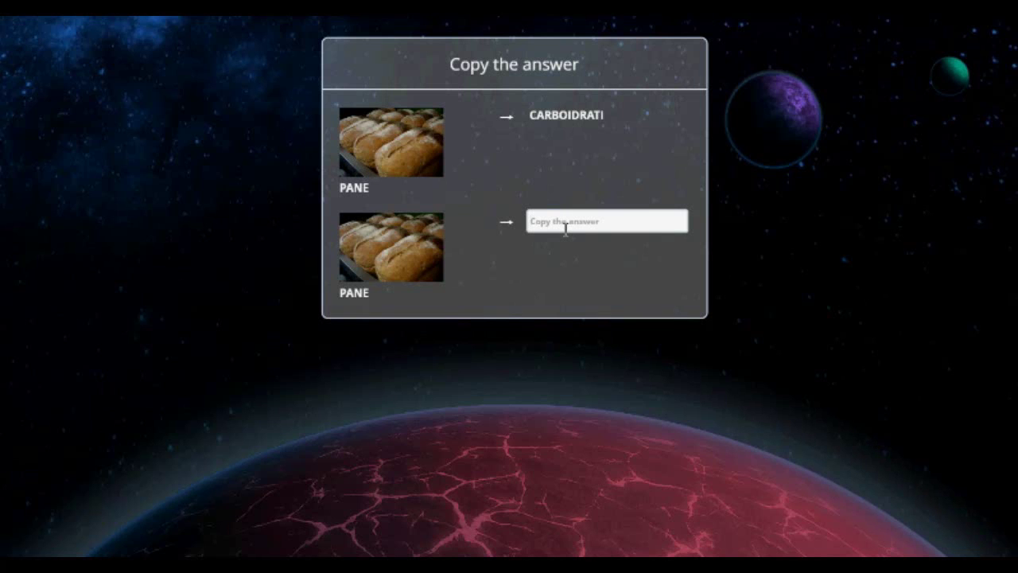
{"action": "type", "text": "CARBOIDTRATI"}
{"action": "left_click", "coordinate": [572, 223]}
{"action": "key", "text": "BackSpace"}
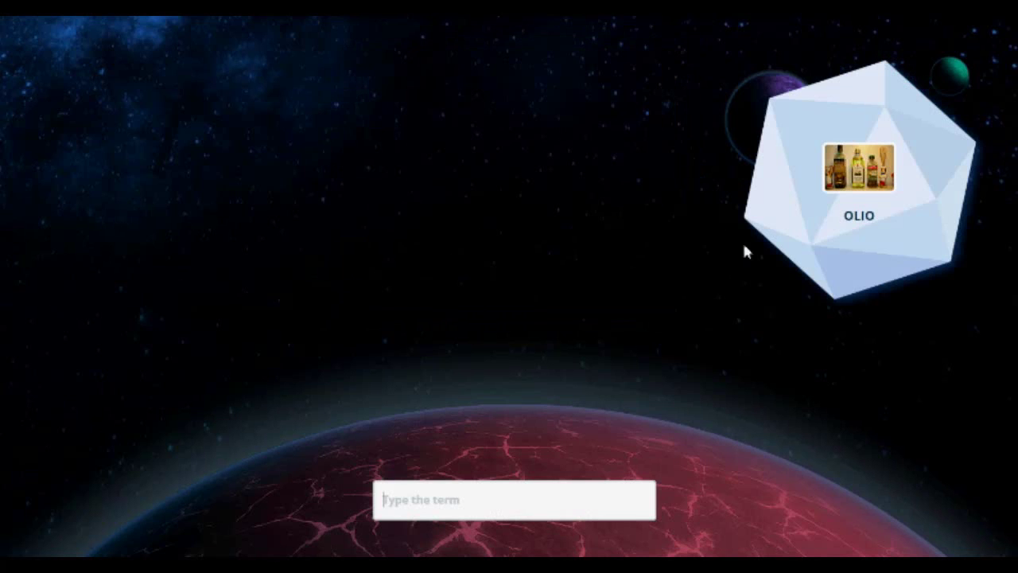
Answer the OLIO asteroid with GRASSI
{"action": "left_click", "coordinate": [527, 511]}
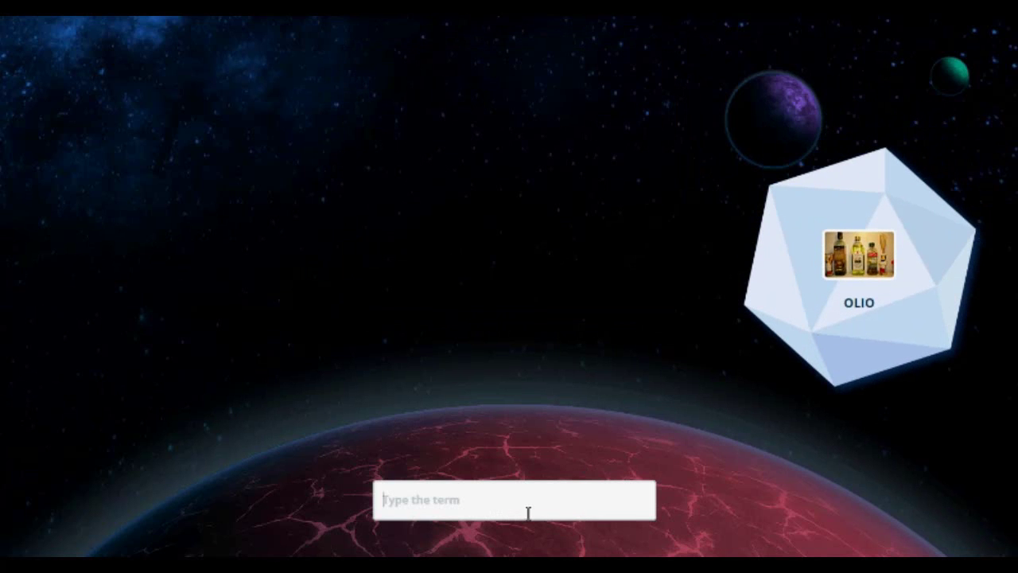
{"action": "type", "text": "GRASSI"}
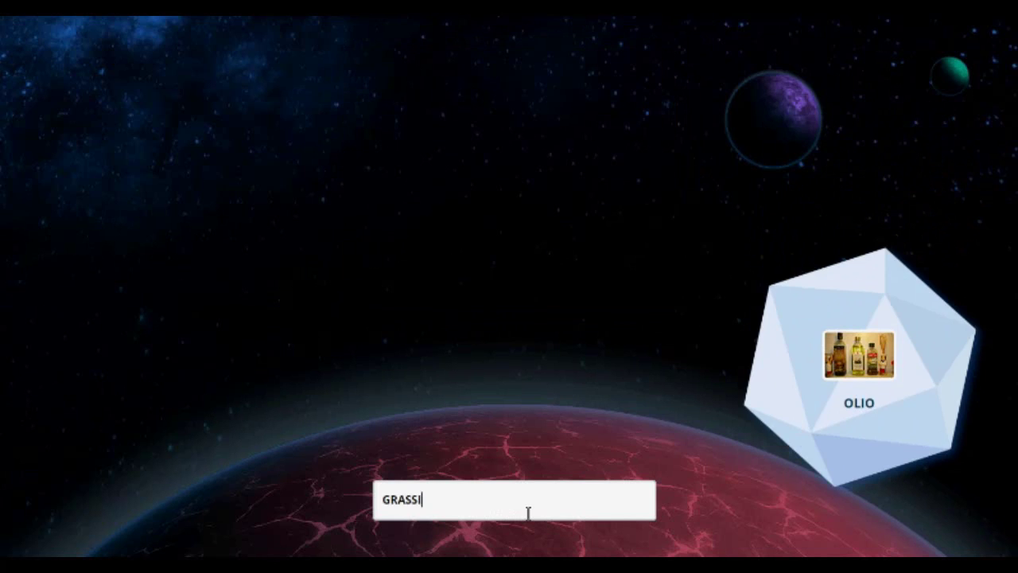
{"action": "key", "text": "Return"}
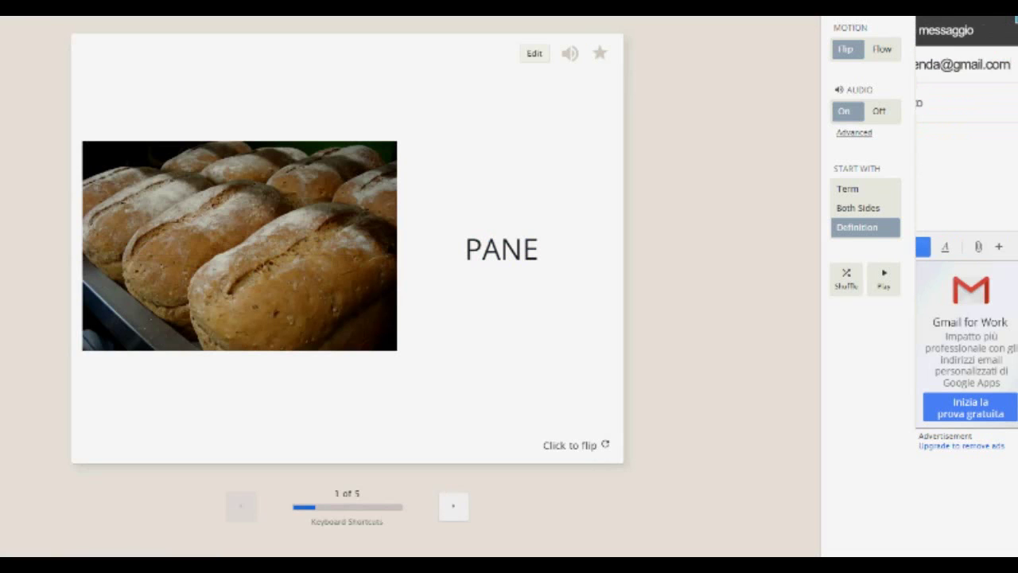
Replace the Gmail compose field's contents with a recipient e-mail address
{"action": "key", "text": "shift+End"}
{"action": "key", "text": "ctrl+a"}
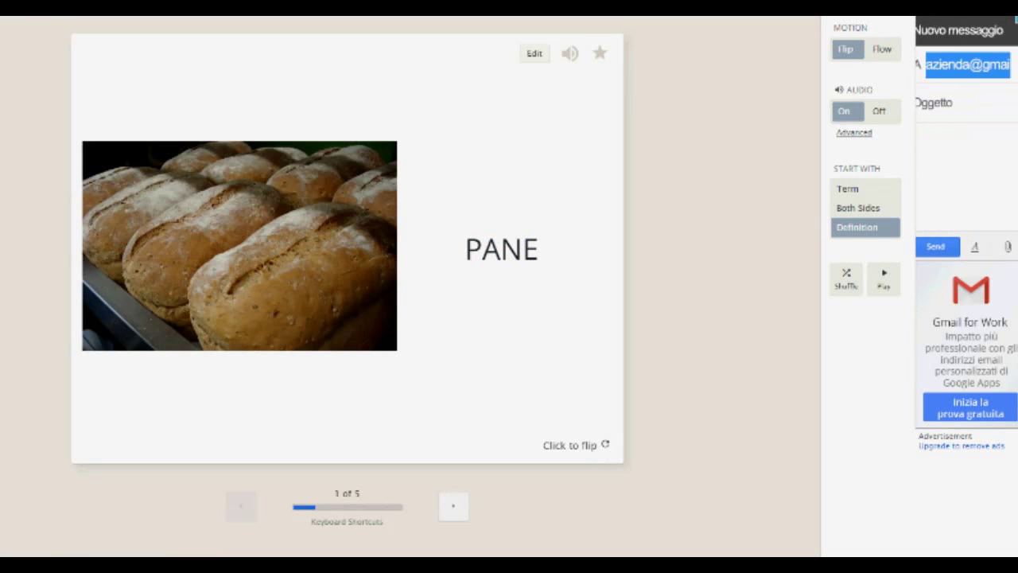
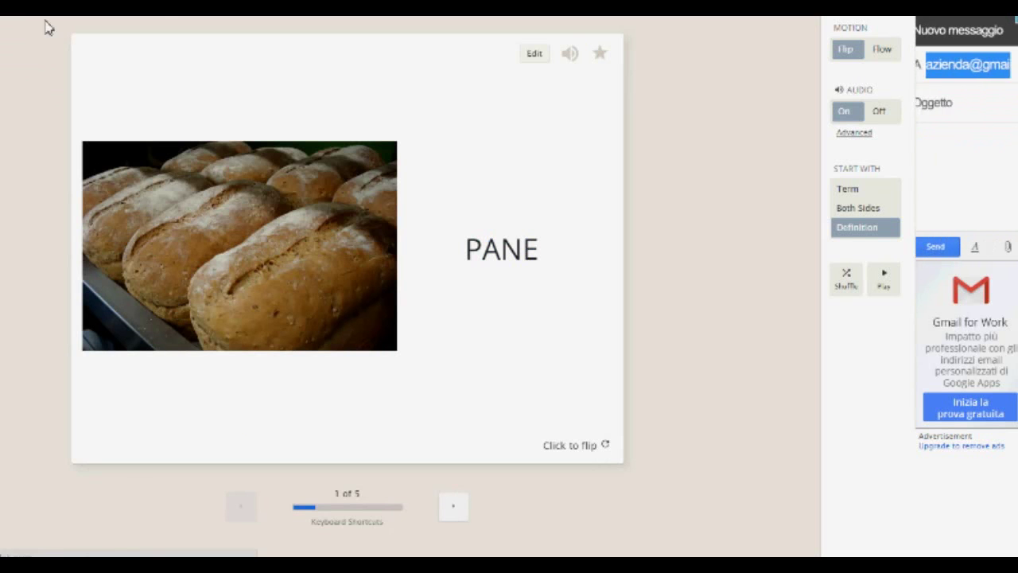
Go back to the Quizlet dashboard and browse the list of study sets
{"action": "key", "text": "alt+Left"}
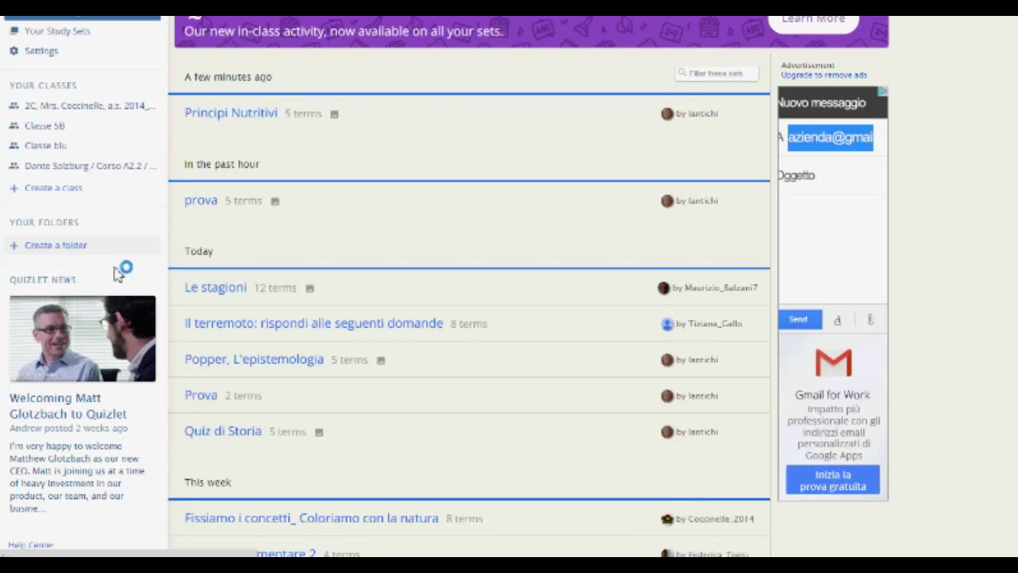
{"action": "scroll", "coordinate": [159, 273], "scroll_direction": "down", "scroll_amount": 1}
{"action": "scroll", "coordinate": [193, 272], "scroll_direction": "down", "scroll_amount": 2}
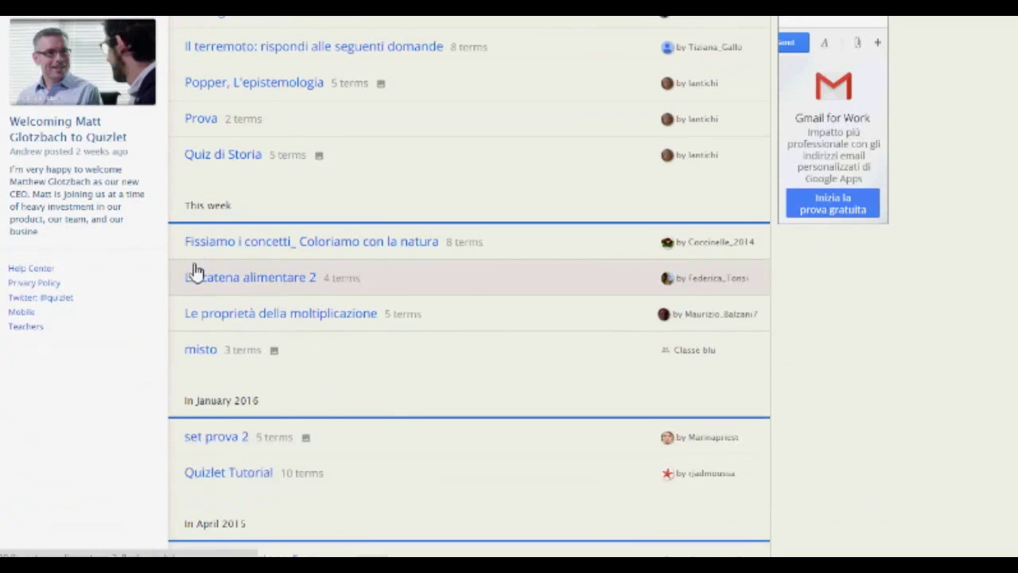
{"action": "scroll", "coordinate": [196, 271], "scroll_direction": "down", "scroll_amount": 2}
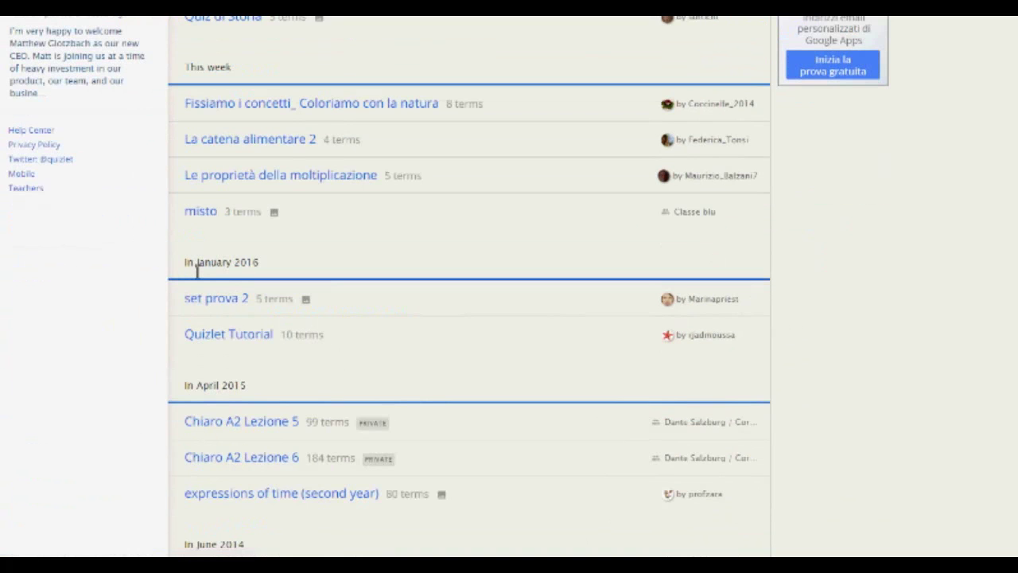
{"action": "scroll", "coordinate": [196, 271], "scroll_direction": "down", "scroll_amount": 1}
{"action": "scroll", "coordinate": [192, 271], "scroll_direction": "down", "scroll_amount": 1}
{"action": "scroll", "coordinate": [196, 270], "scroll_direction": "up", "scroll_amount": 2}
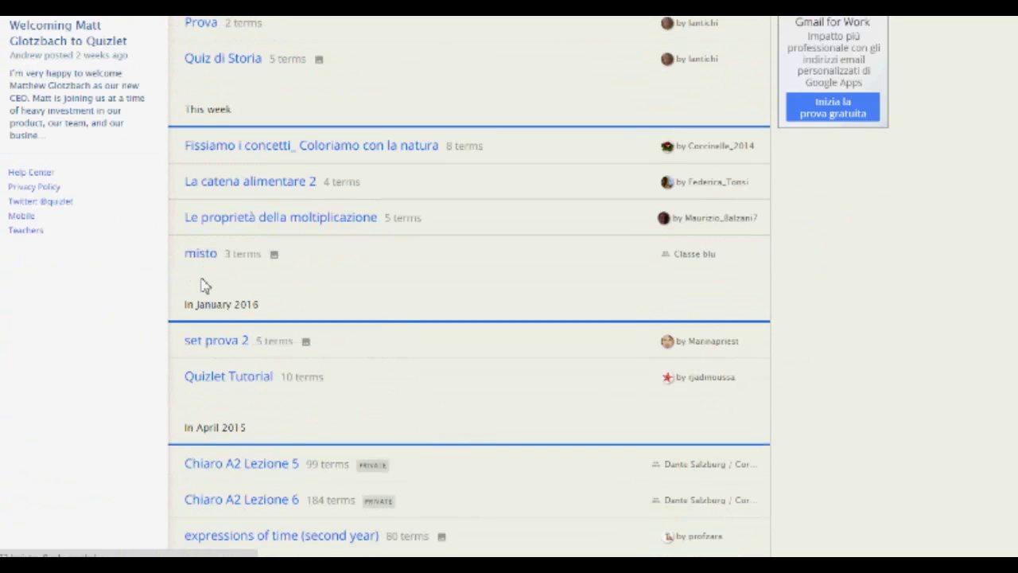
{"action": "scroll", "coordinate": [203, 284], "scroll_direction": "up", "scroll_amount": 2}
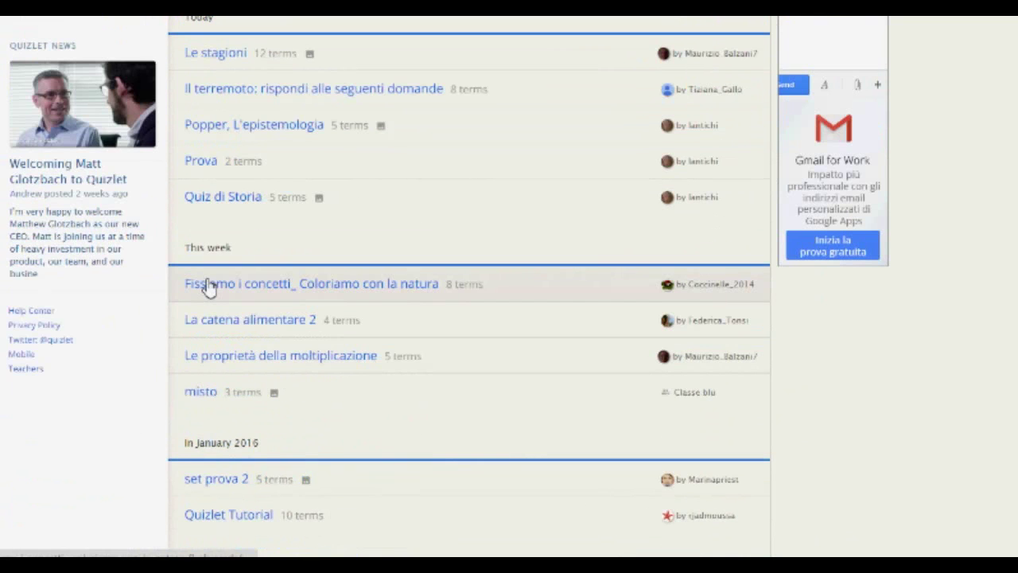
{"action": "scroll", "coordinate": [208, 288], "scroll_direction": "up", "scroll_amount": 1}
{"action": "scroll", "coordinate": [209, 285], "scroll_direction": "up", "scroll_amount": 1}
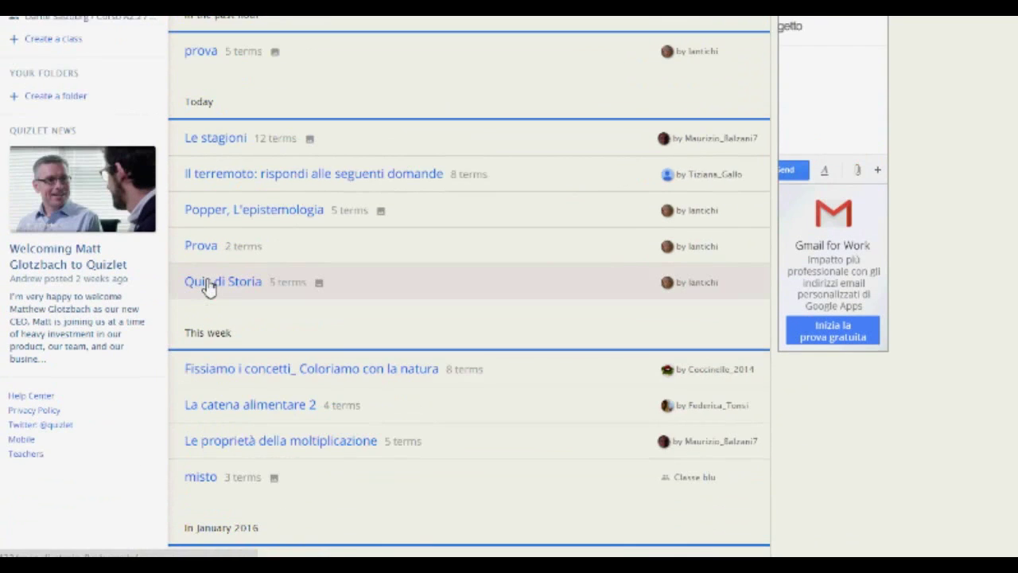
{"action": "scroll", "coordinate": [208, 288], "scroll_direction": "up", "scroll_amount": 2}
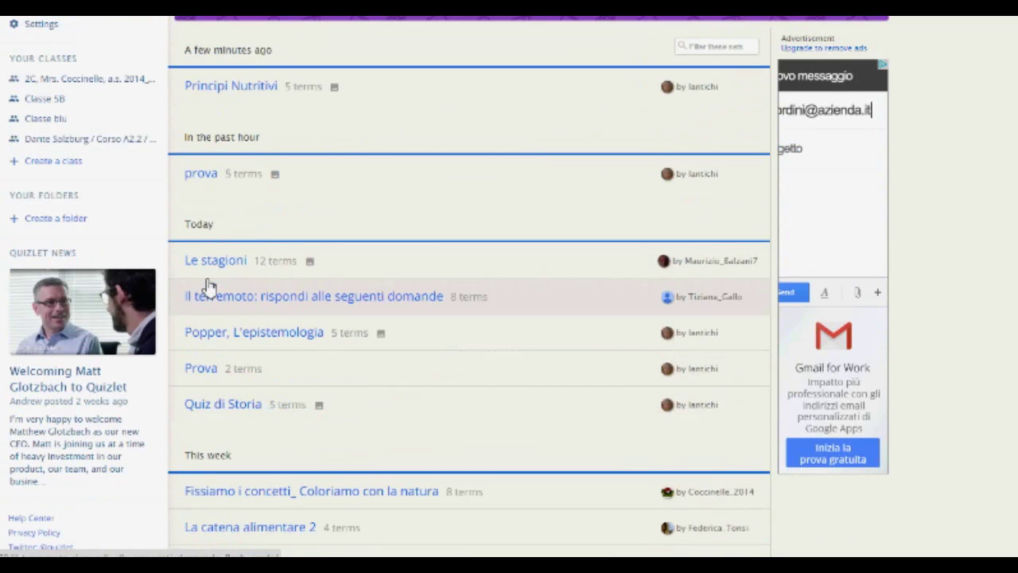
{"action": "scroll", "coordinate": [207, 286], "scroll_direction": "up", "scroll_amount": 1}
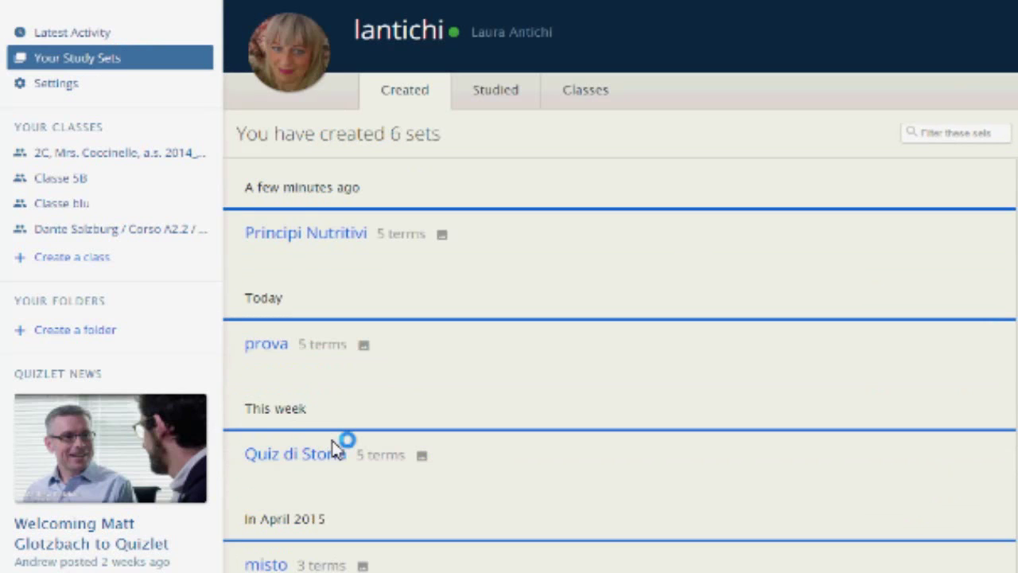
Open the 'Popper, L'epistemologia' set and start studying it in Flashcards mode
{"action": "scroll", "coordinate": [345, 443], "scroll_direction": "down", "scroll_amount": 1}
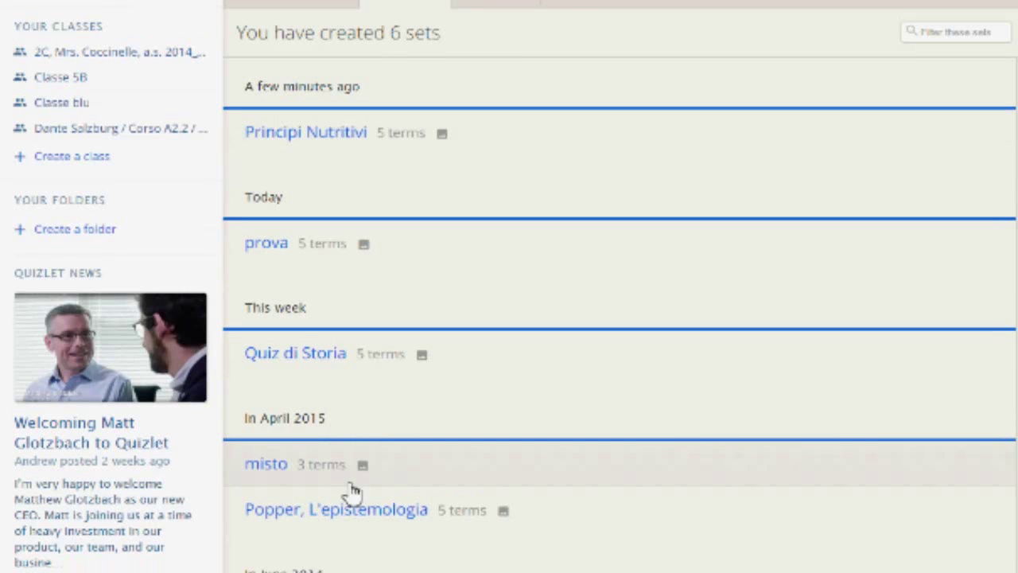
{"action": "left_click", "coordinate": [334, 513]}
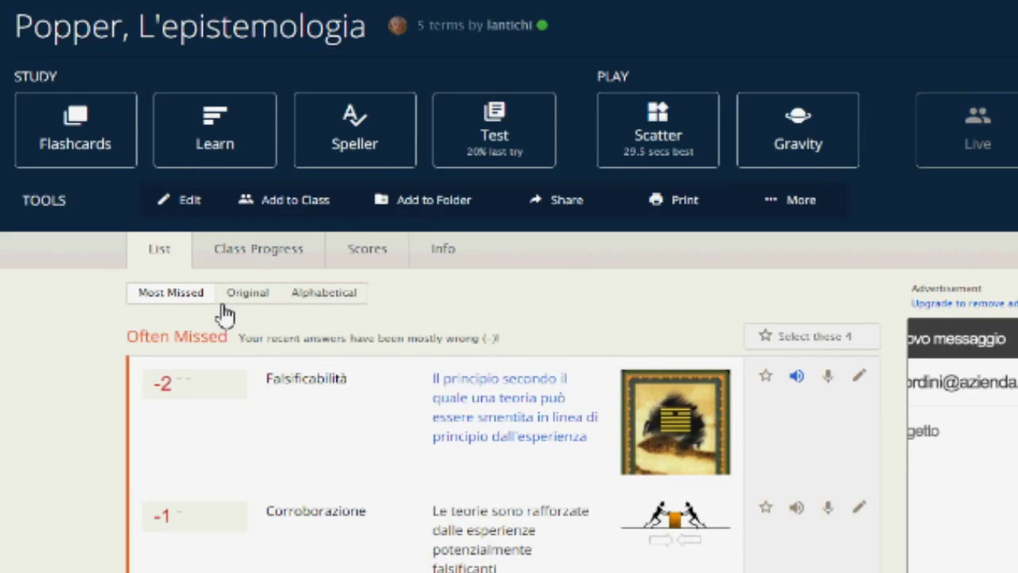
{"action": "left_click", "coordinate": [109, 142]}
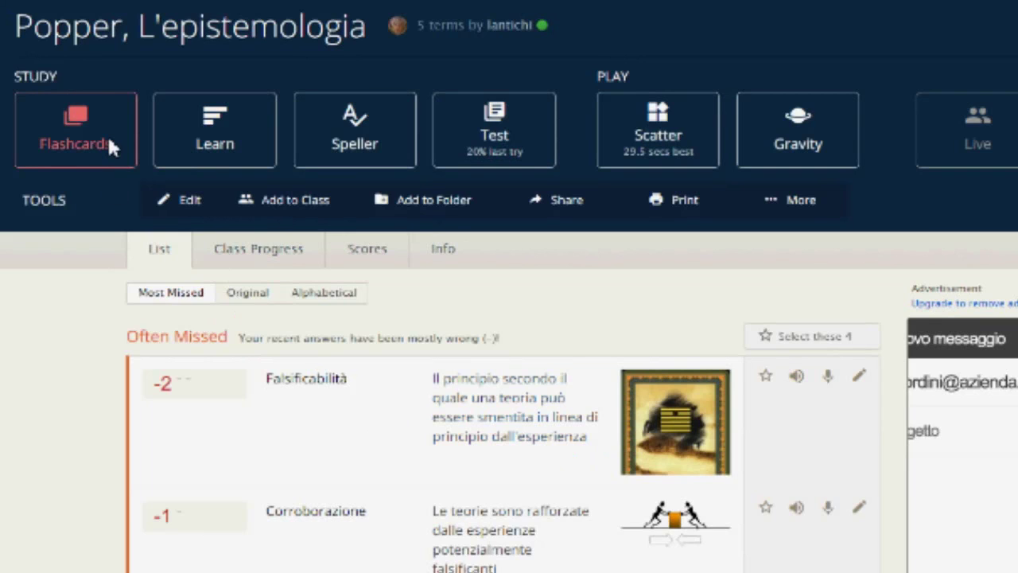
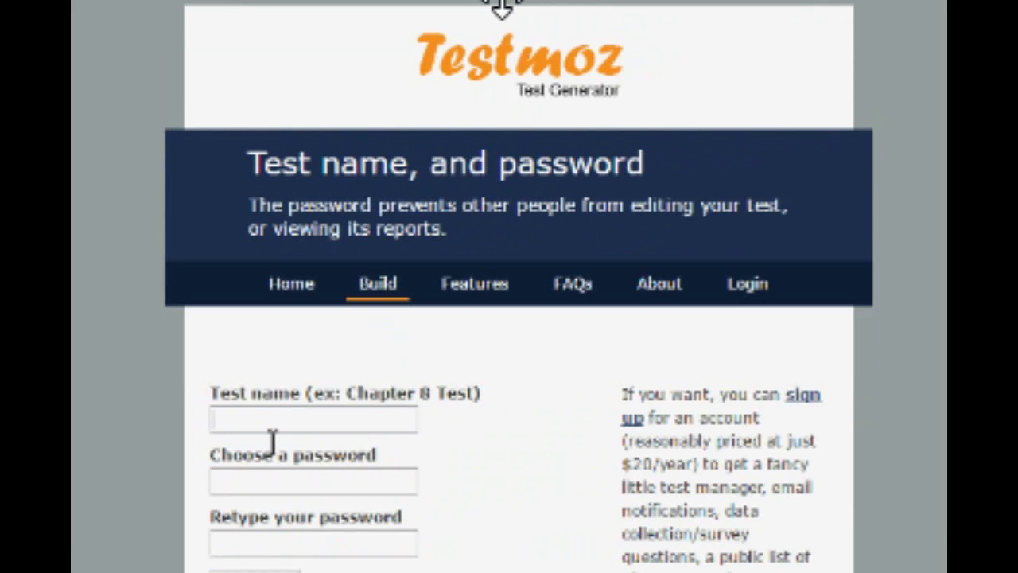
Create the test 'PROVA ALFONSINE' with a confirmed password and open its control panel
{"action": "left_click", "coordinate": [272, 439]}
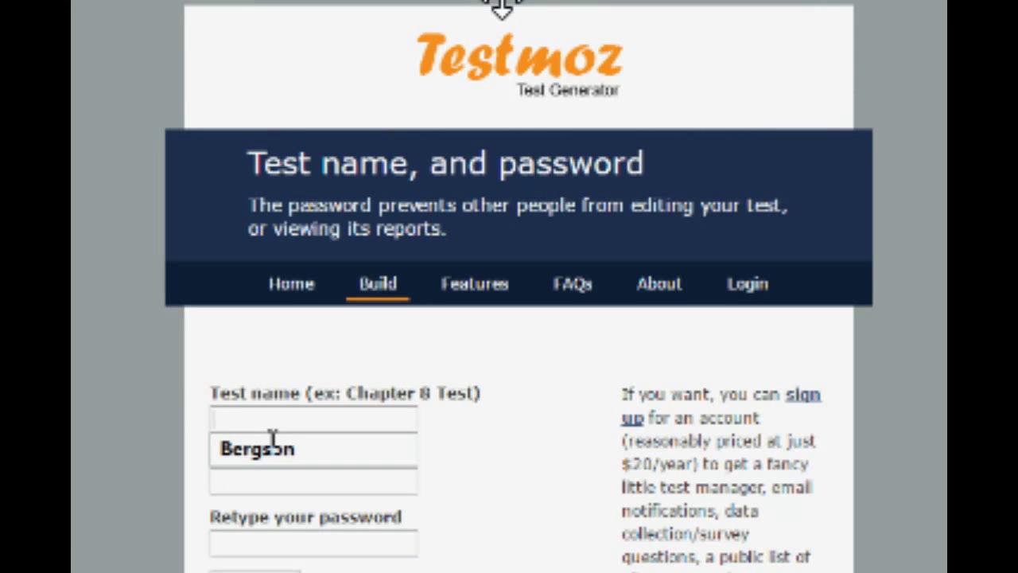
{"action": "type", "text": "P"}
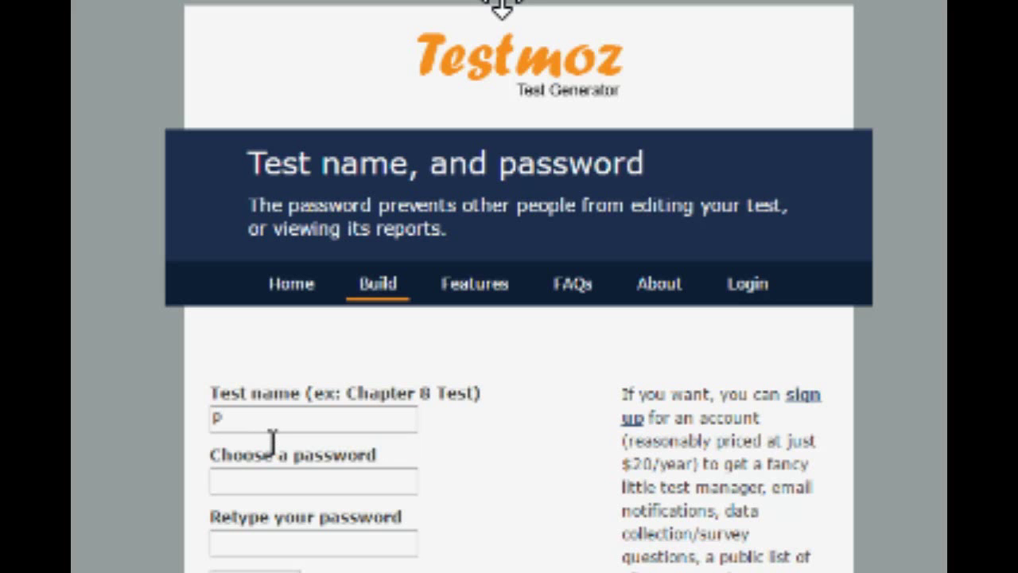
{"action": "type", "text": "ROVA"}
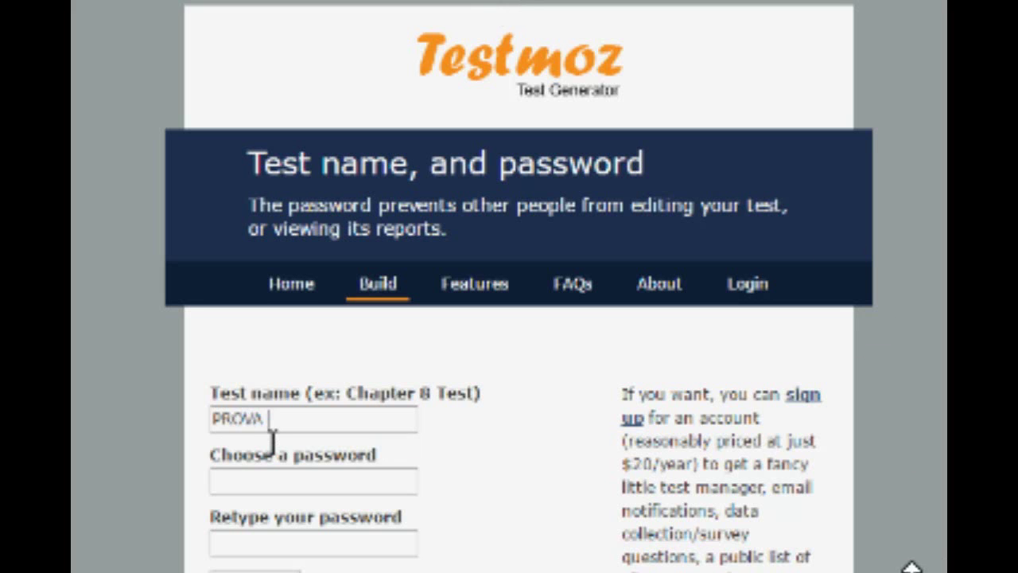
{"action": "type", "text": " AI FO"}
{"action": "type", "text": "NSINE"}
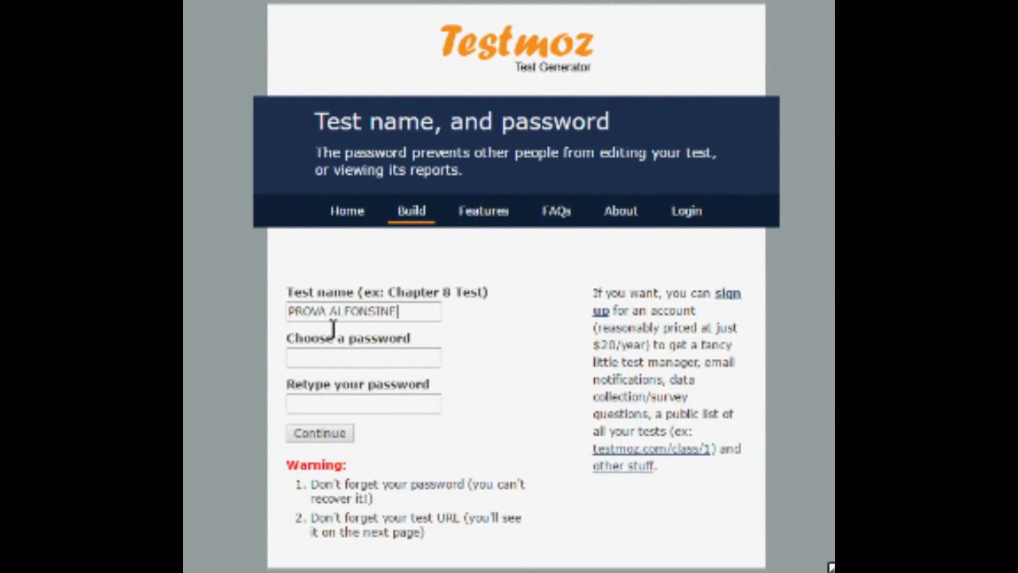
{"action": "left_click", "coordinate": [336, 364]}
{"action": "type", "text": "a"}
{"action": "key", "text": "BackSpace"}
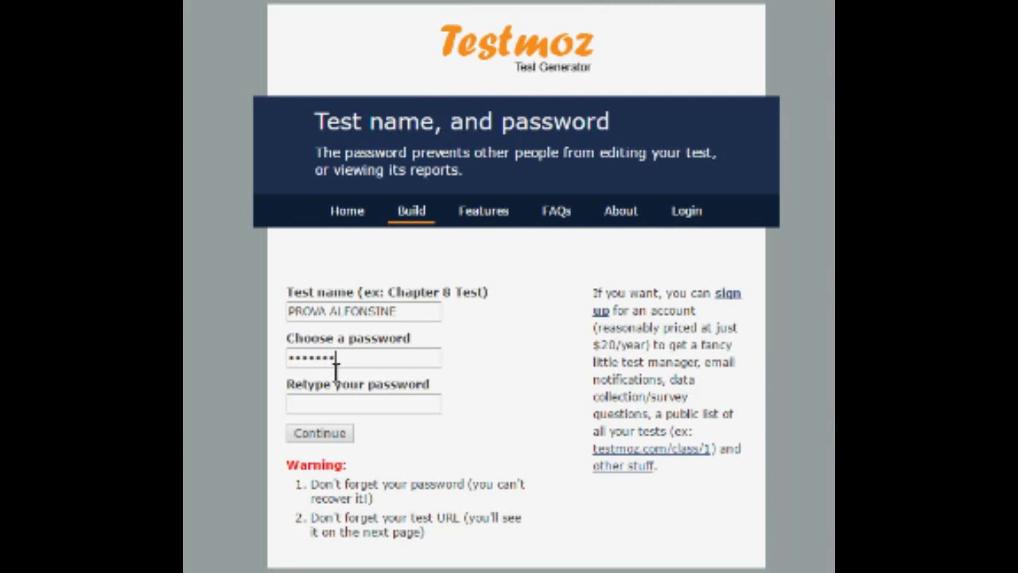
{"action": "left_click", "coordinate": [353, 411]}
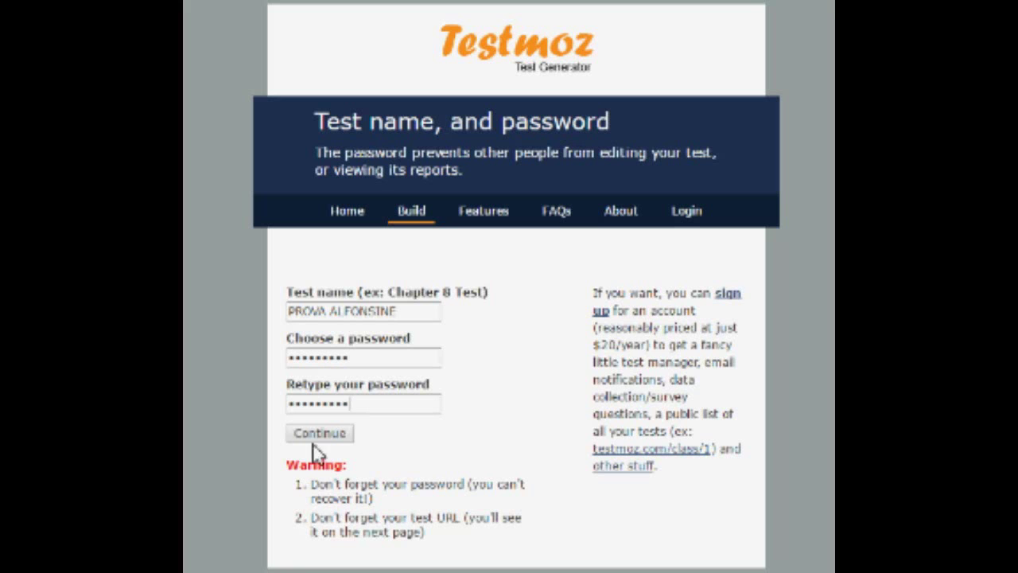
{"action": "left_click", "coordinate": [319, 439]}
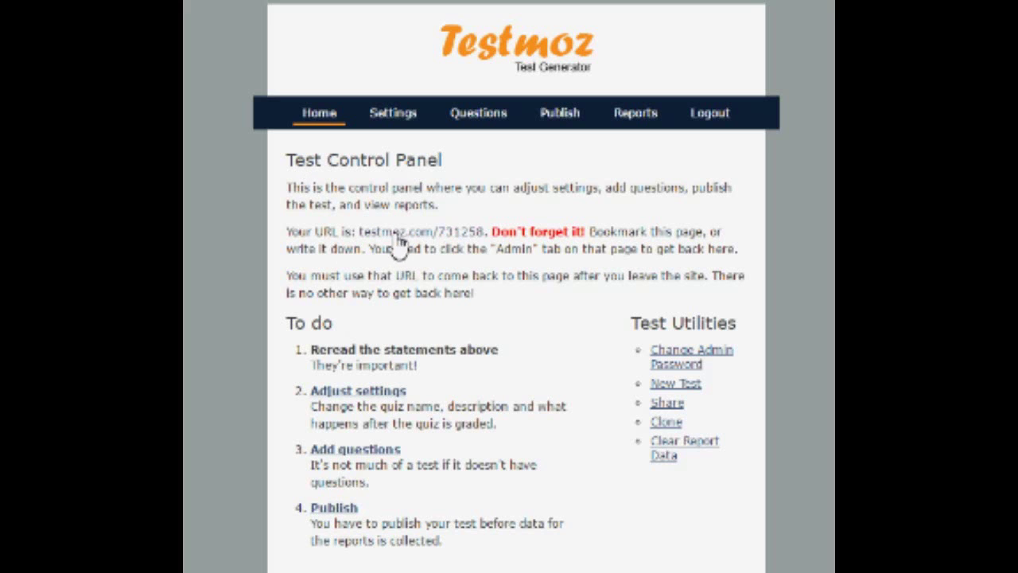
In Settings, write the introduction 'questo test ha lo scopo' and begin the conclusion 'Bene, hai concl'
{"action": "left_click", "coordinate": [393, 114]}
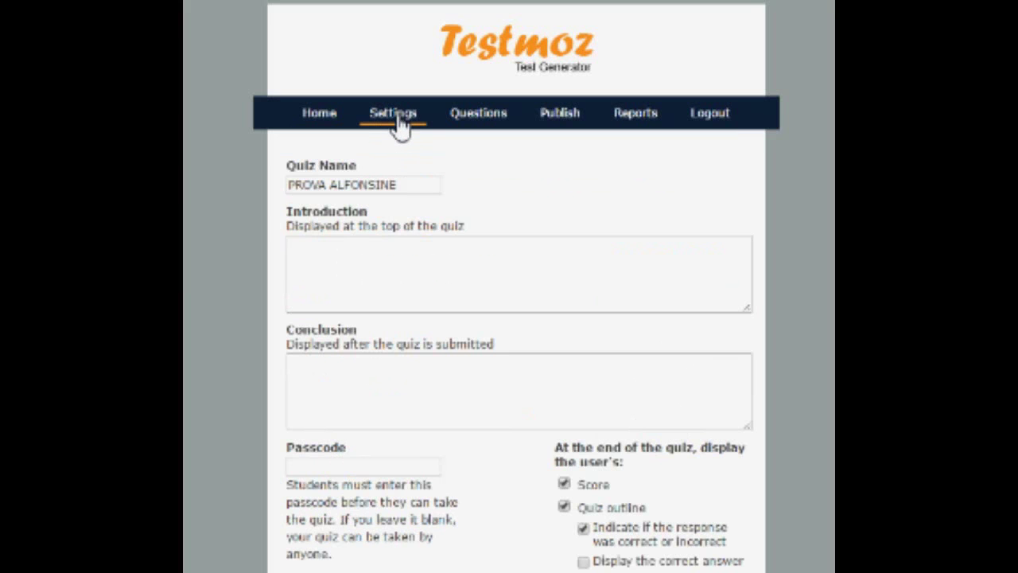
{"action": "left_click", "coordinate": [366, 263]}
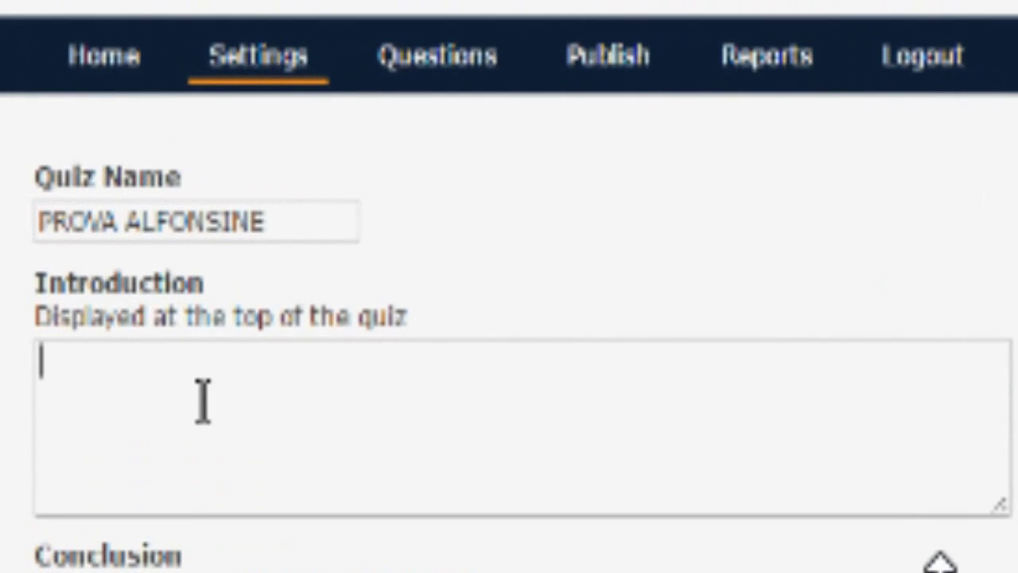
{"action": "type", "text": "questo "}
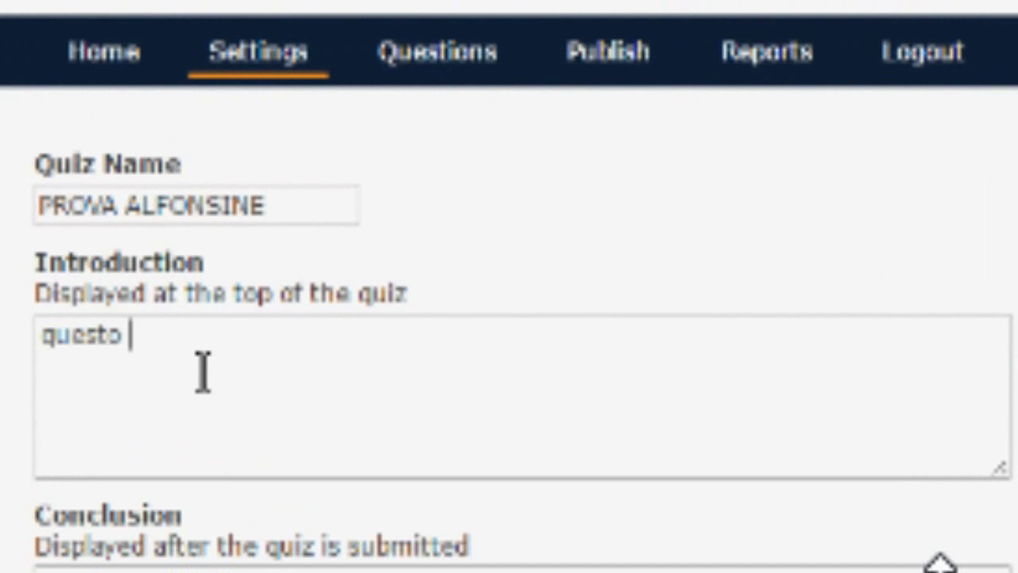
{"action": "type", "text": "tost ha "}
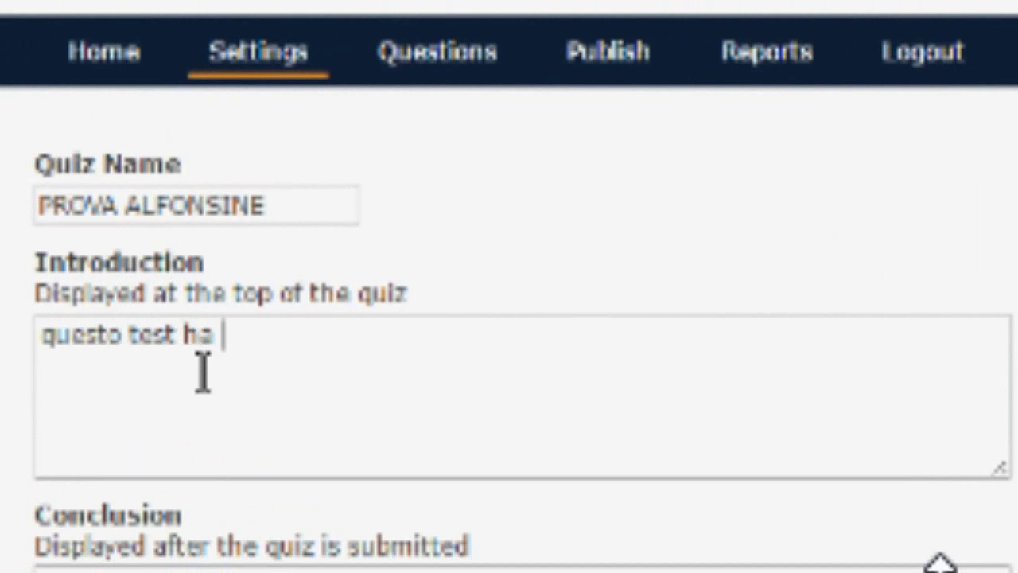
{"action": "type", "text": "lo s"}
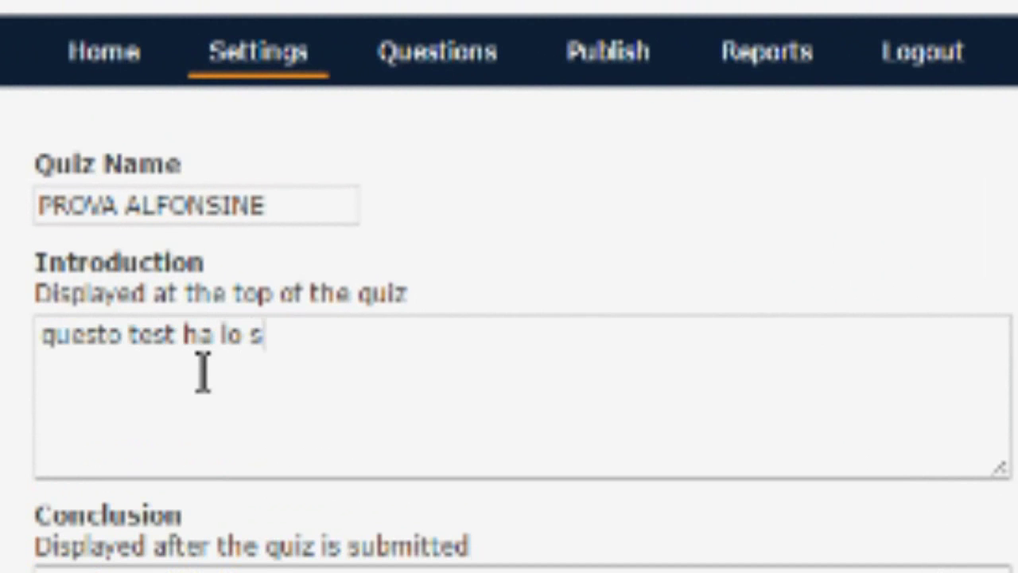
{"action": "type", "text": "copo"}
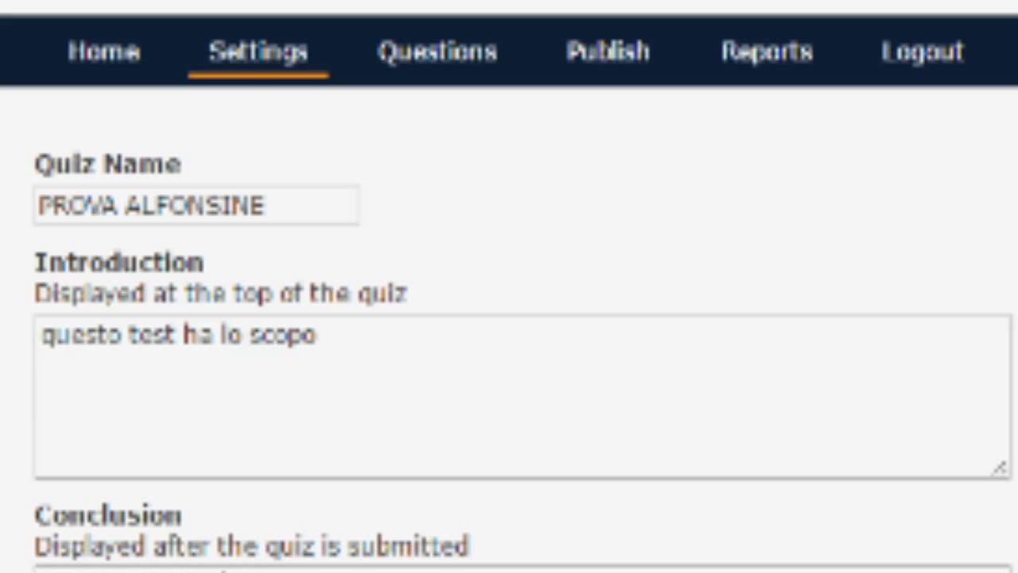
{"action": "type", "text": "Bene, hai concl"}
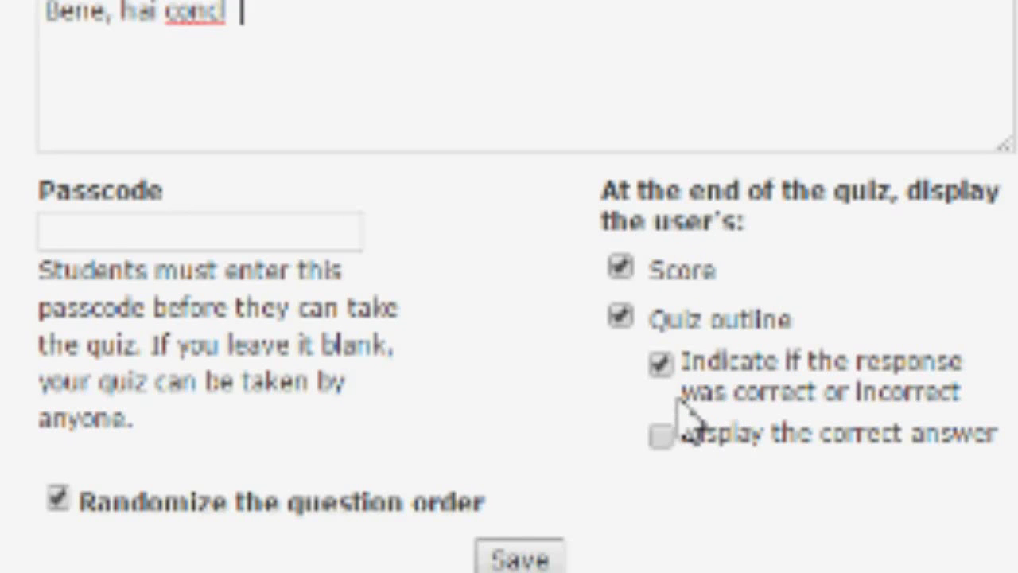
Enable 'Display the correct answer' and save the quiz settings
{"action": "left_click", "coordinate": [661, 437]}
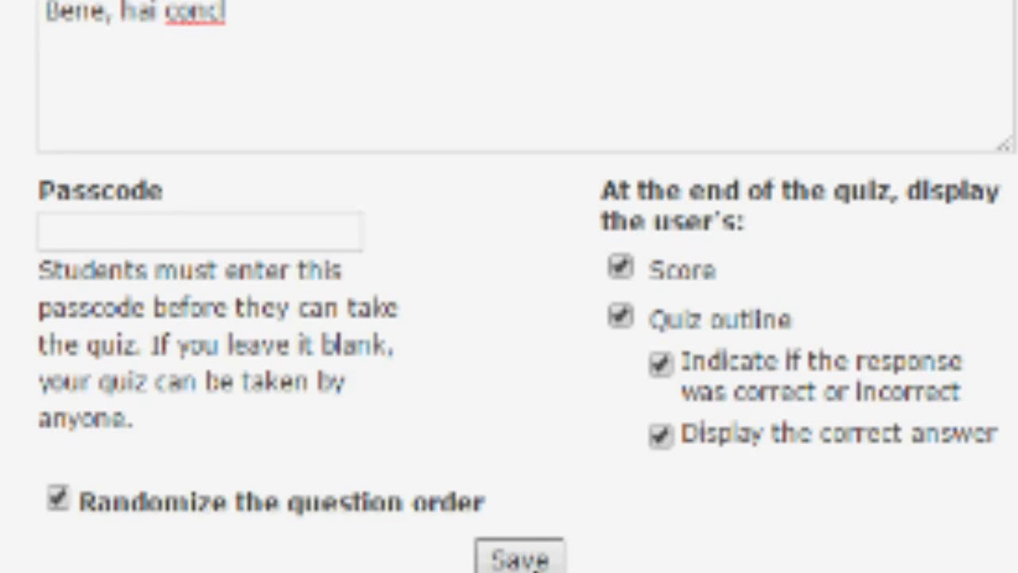
{"action": "left_click", "coordinate": [532, 562]}
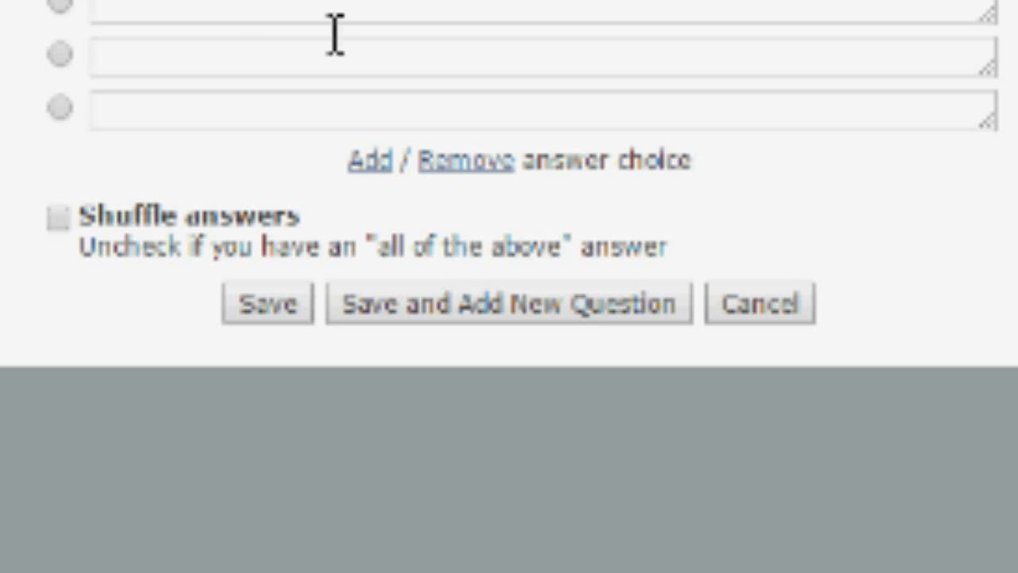
Fill in the answer choices risp2, risp3 and risp4
{"action": "left_click", "coordinate": [221, 22]}
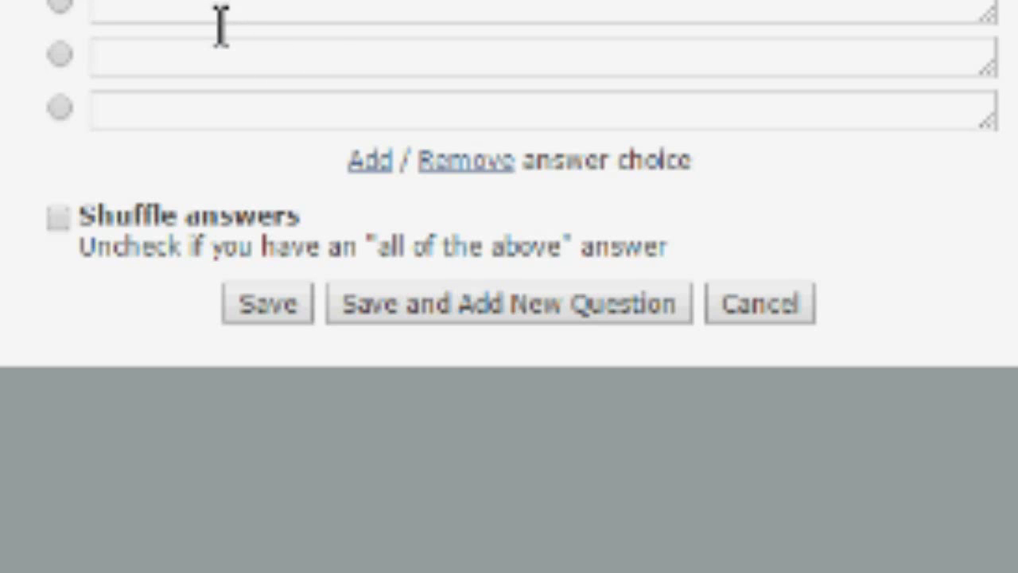
{"action": "type", "text": "nsp"}
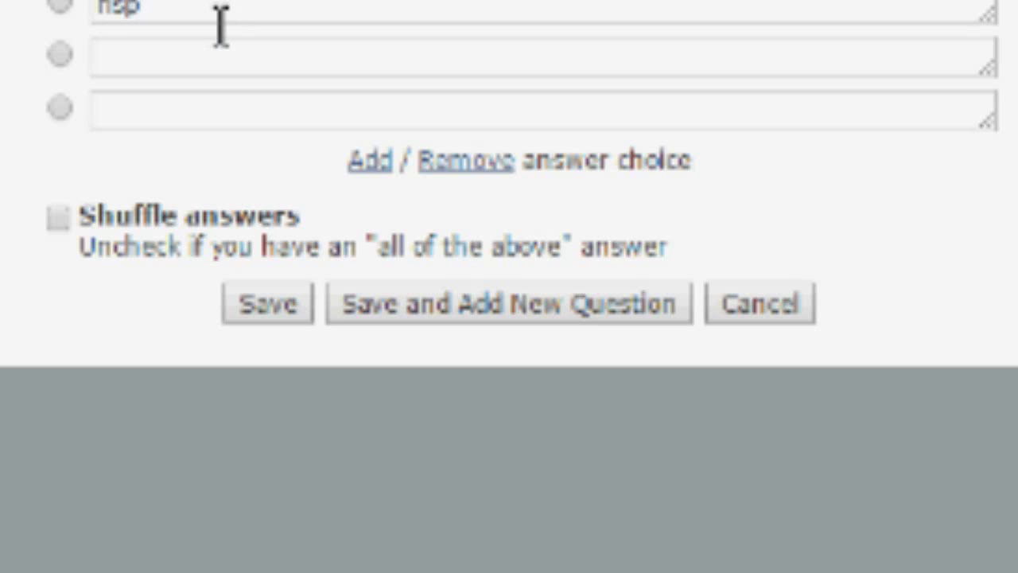
{"action": "type", "text": "2"}
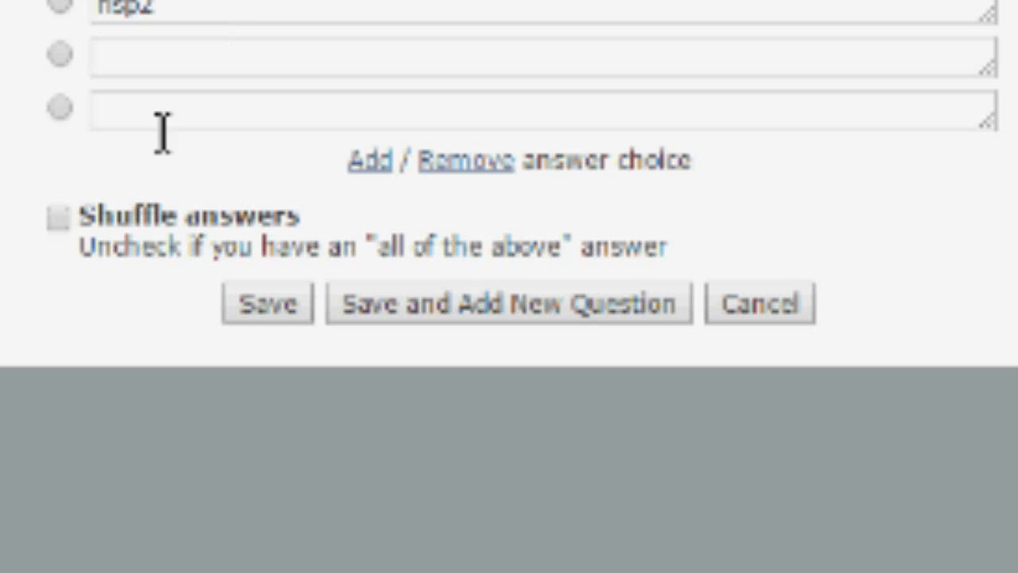
{"action": "left_click", "coordinate": [159, 66]}
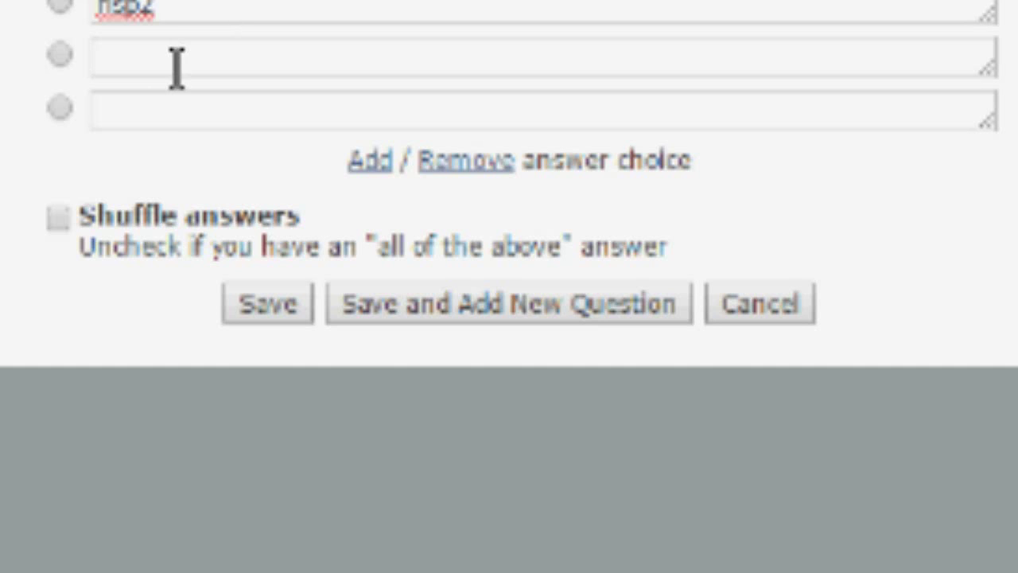
{"action": "type", "text": "risp"}
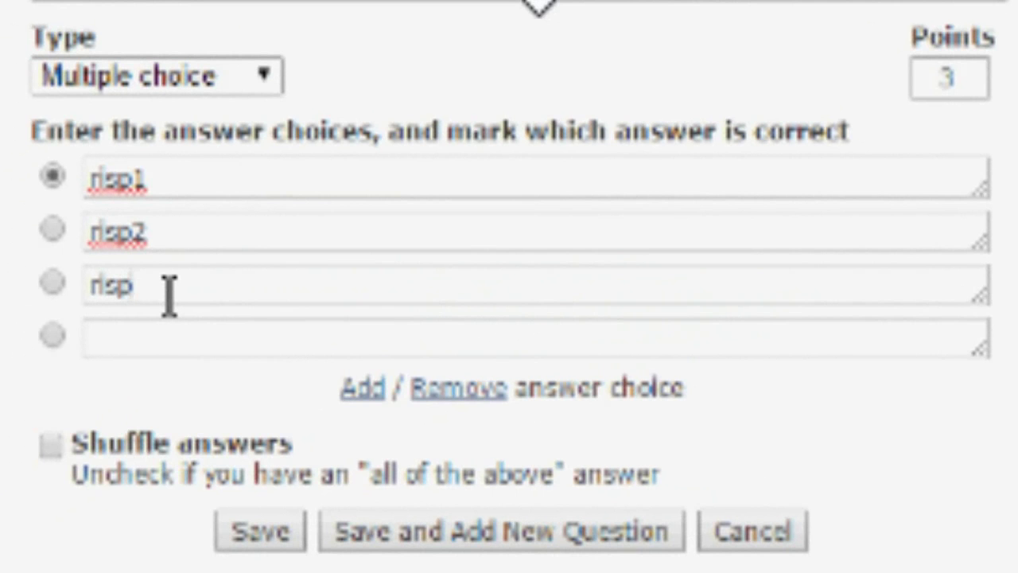
{"action": "type", "text": "3"}
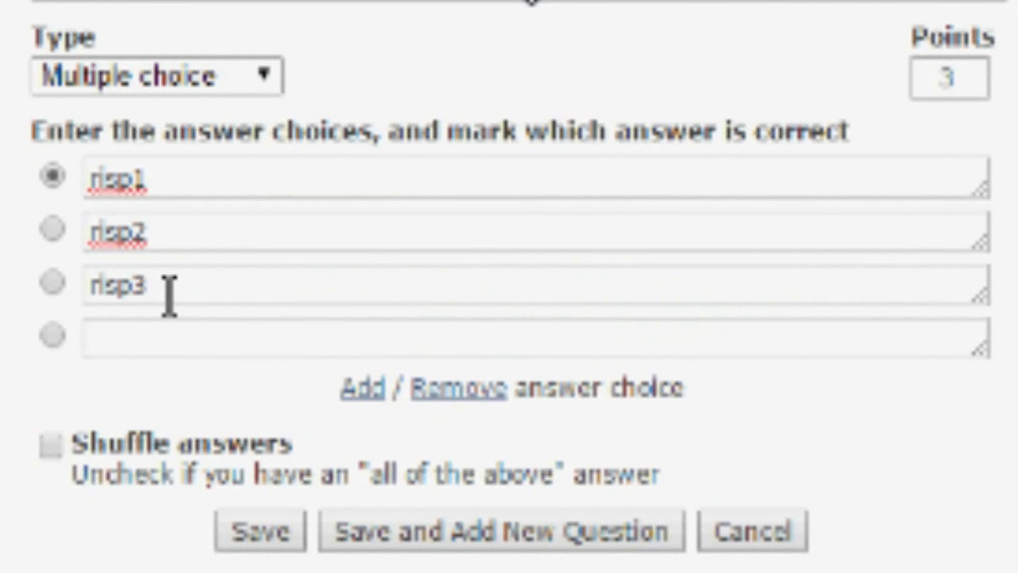
{"action": "left_click", "coordinate": [155, 348]}
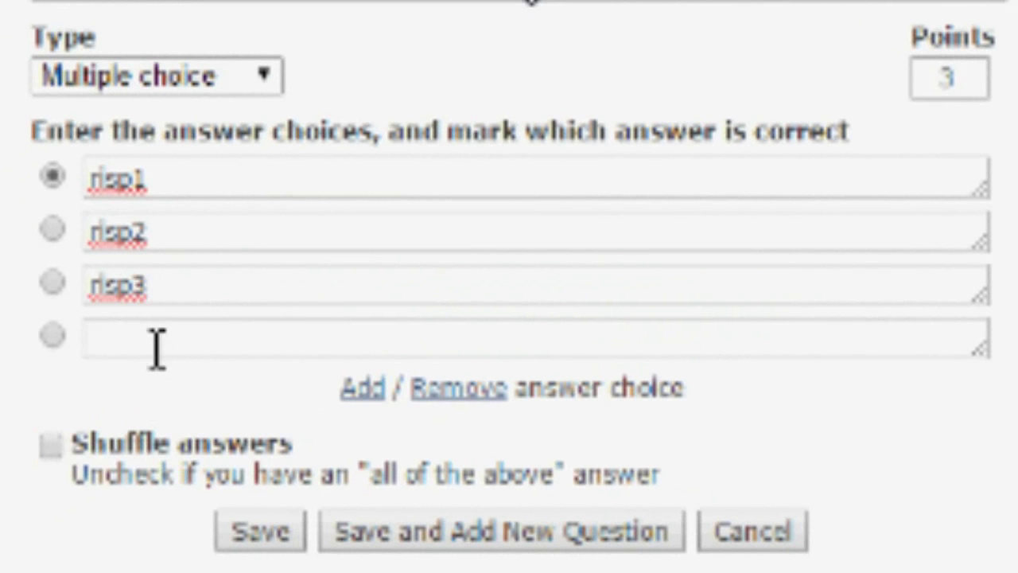
{"action": "type", "text": "risposta"}
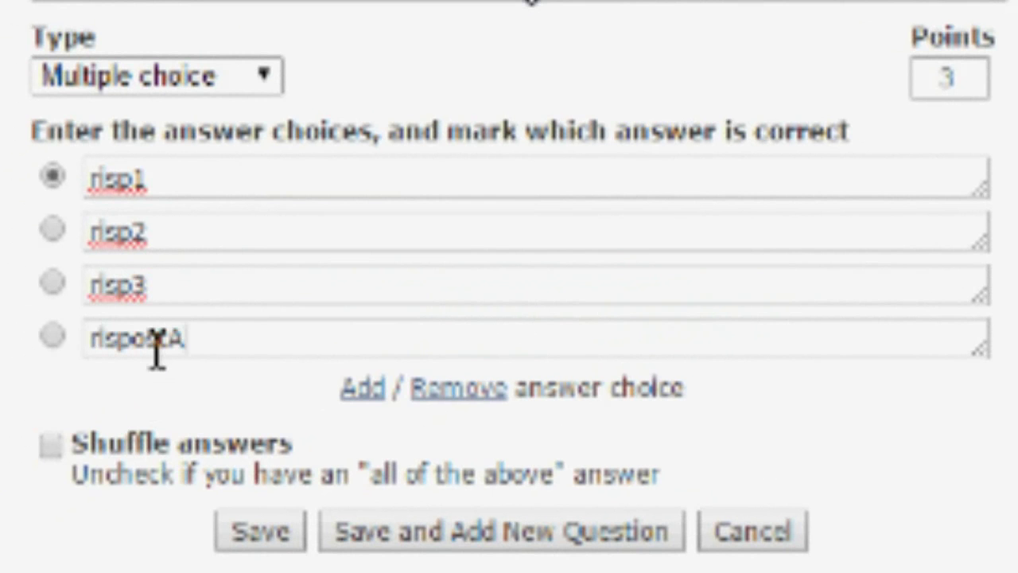
{"action": "type", "text": "4"}
{"action": "key", "text": "BackSpace"}
{"action": "key", "text": "BackSpace"}
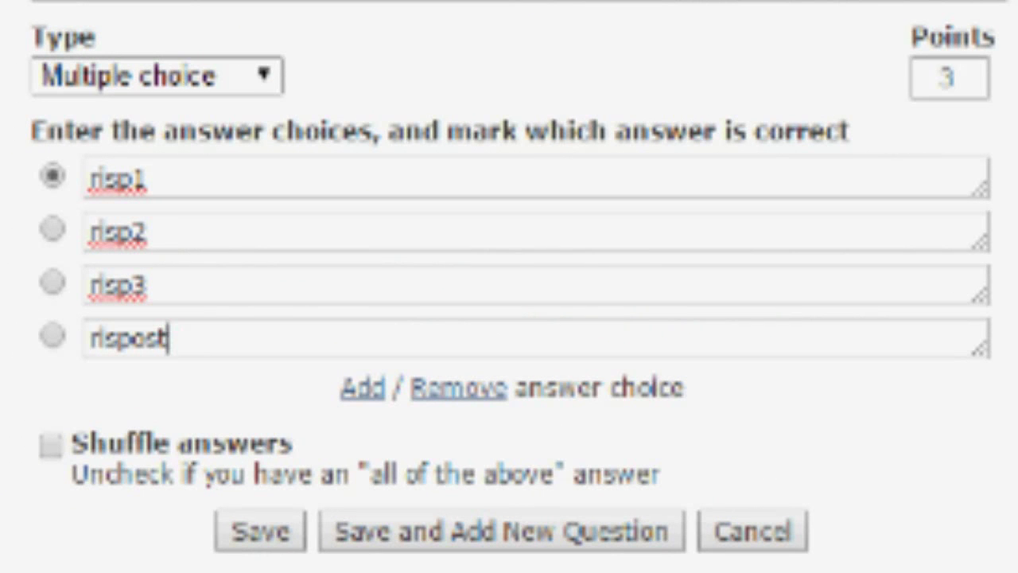
{"action": "key", "text": "BackSpace"}
{"action": "key", "text": "BackSpace"}
{"action": "key", "text": "BackSpace"}
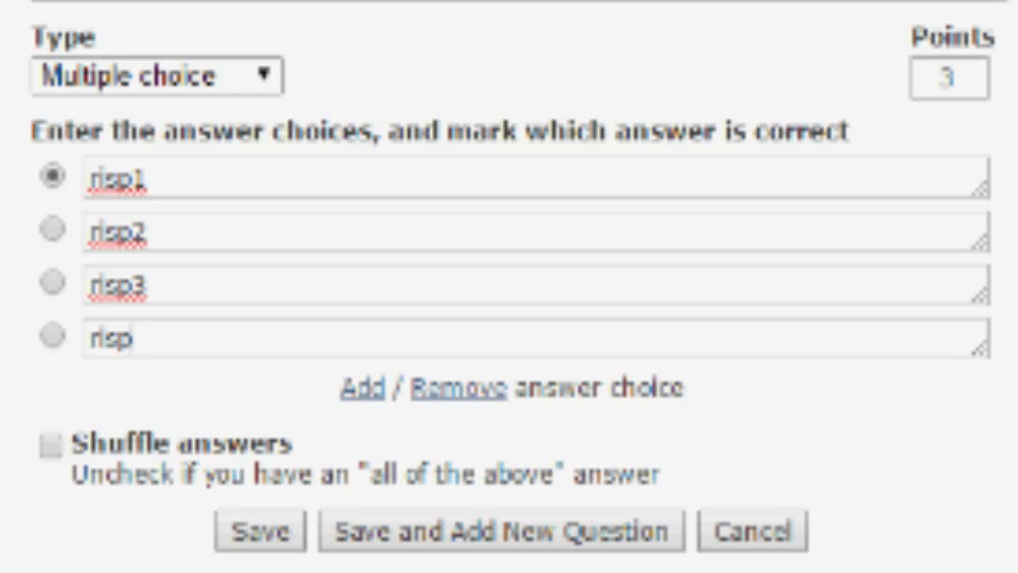
{"action": "type", "text": "4"}
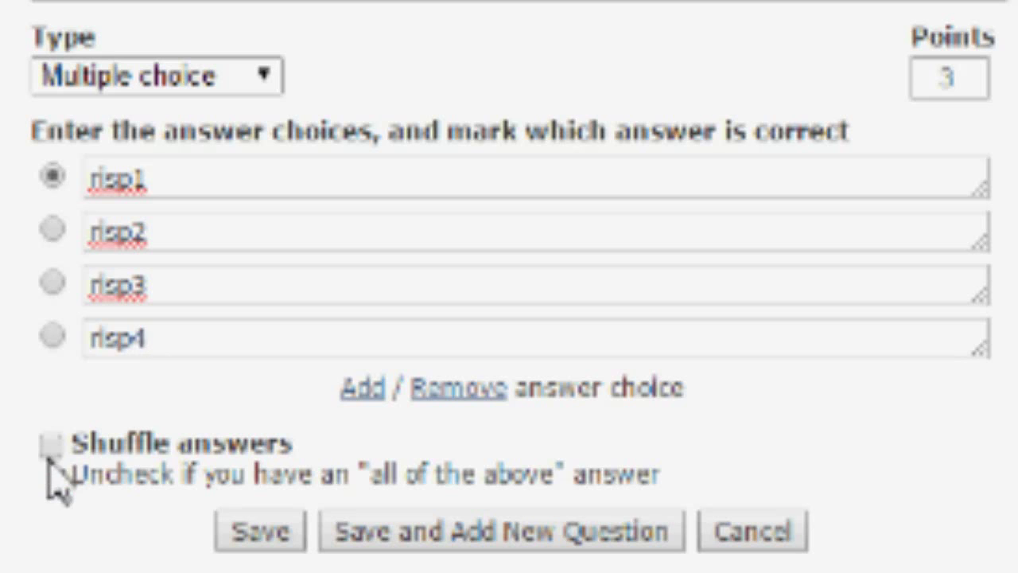
Turn on answer shuffling, mark risp3 as correct, and save the question
{"action": "left_click", "coordinate": [48, 459]}
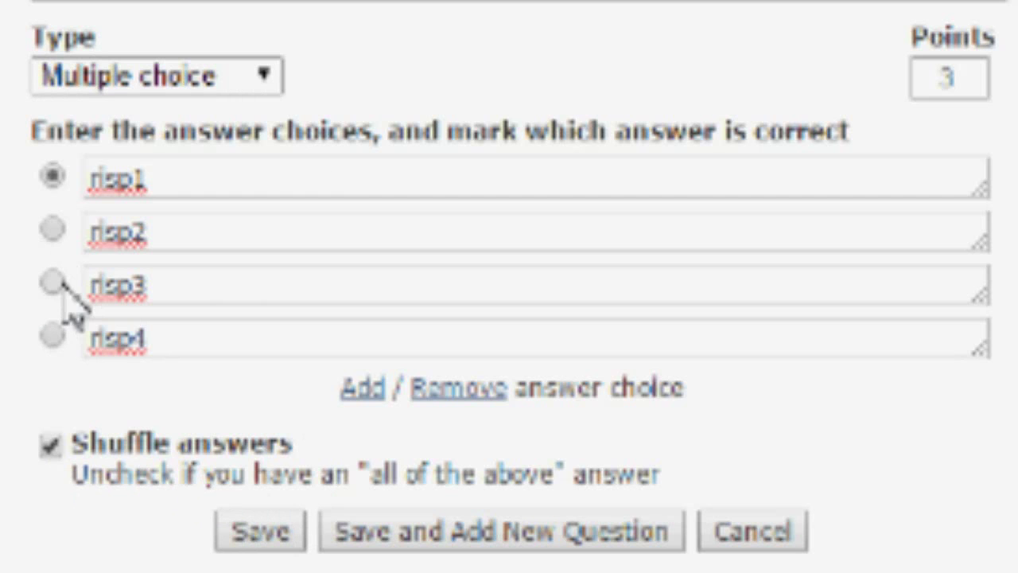
{"action": "left_click", "coordinate": [53, 282]}
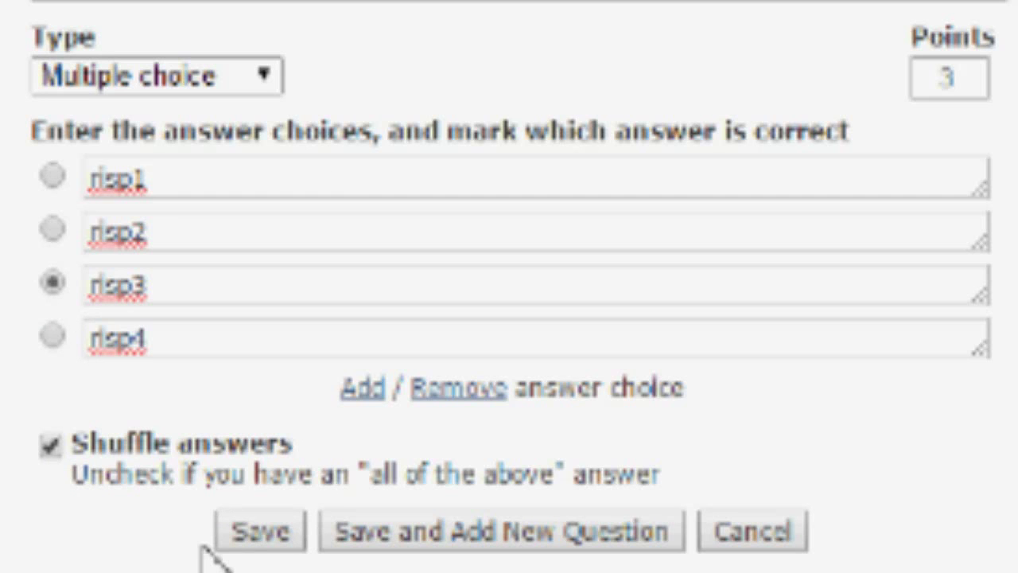
{"action": "left_click", "coordinate": [260, 540]}
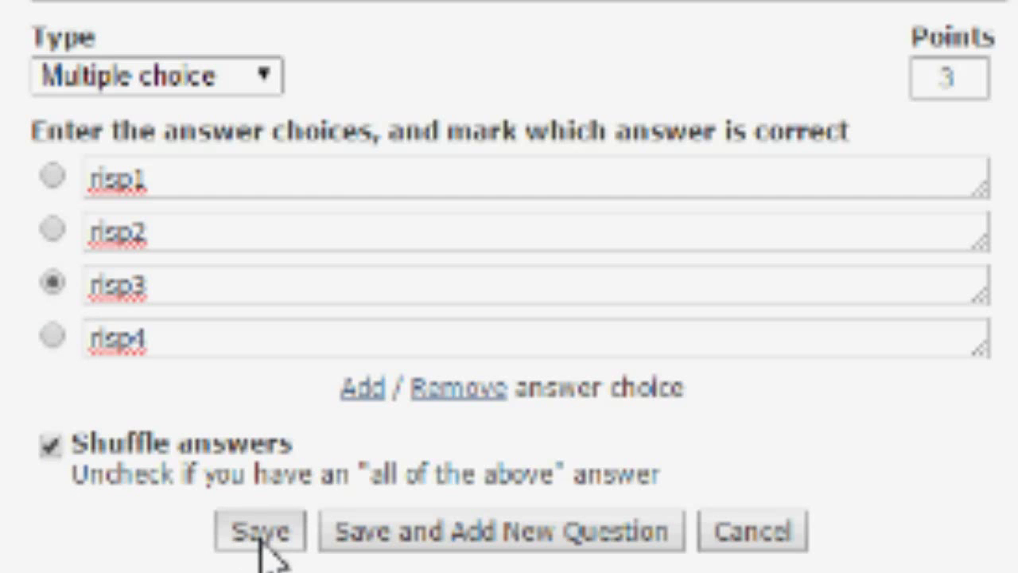